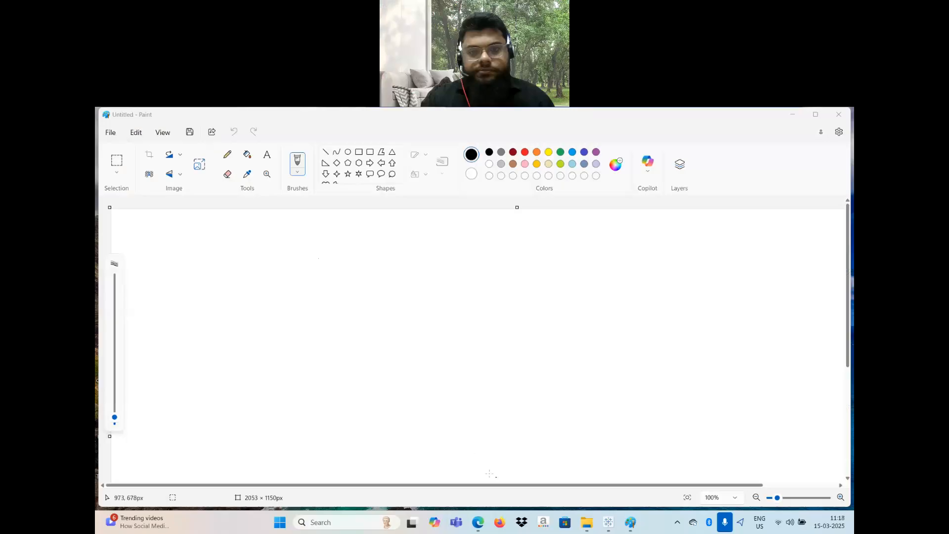
# - Open the Products page of the Tableau website in Edge and dismiss the promotional pop-up to view the product list
pyautogui.click(478, 521)
pyautogui.click(270, 114)
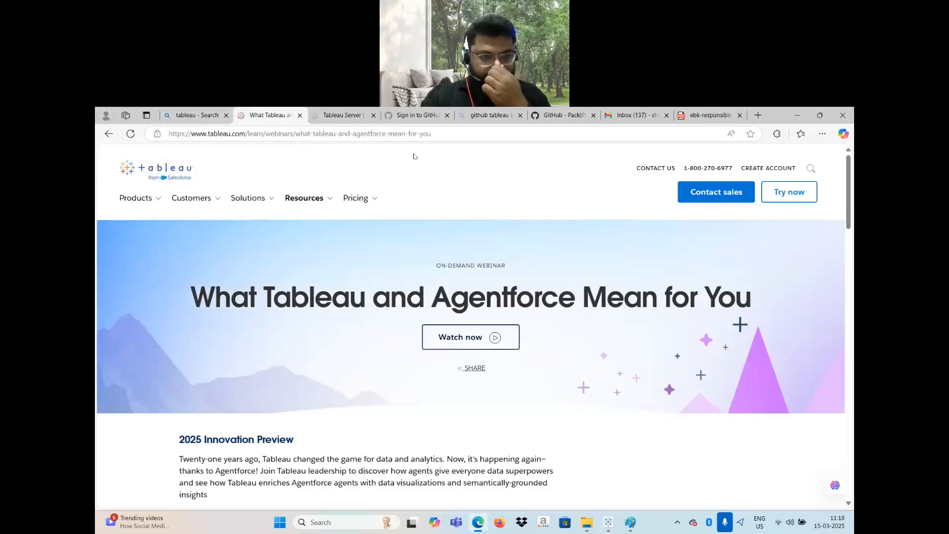
pyautogui.moveTo(140, 203)
pyautogui.click(140, 204)
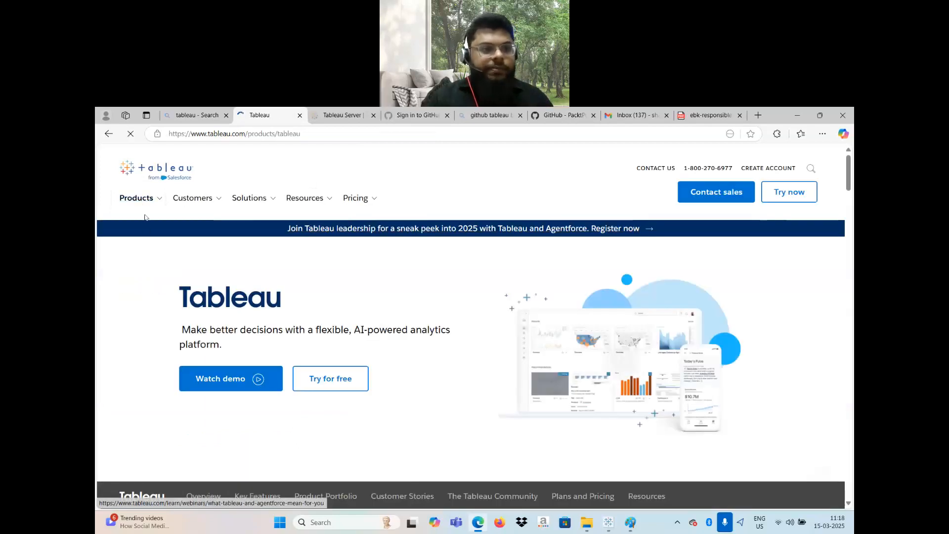
pyautogui.moveTo(141, 202)
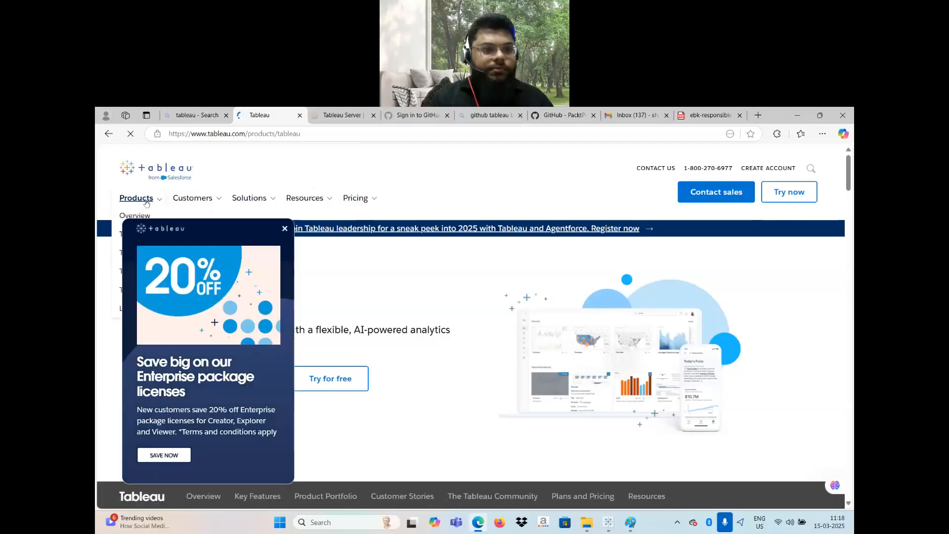
pyautogui.click(285, 228)
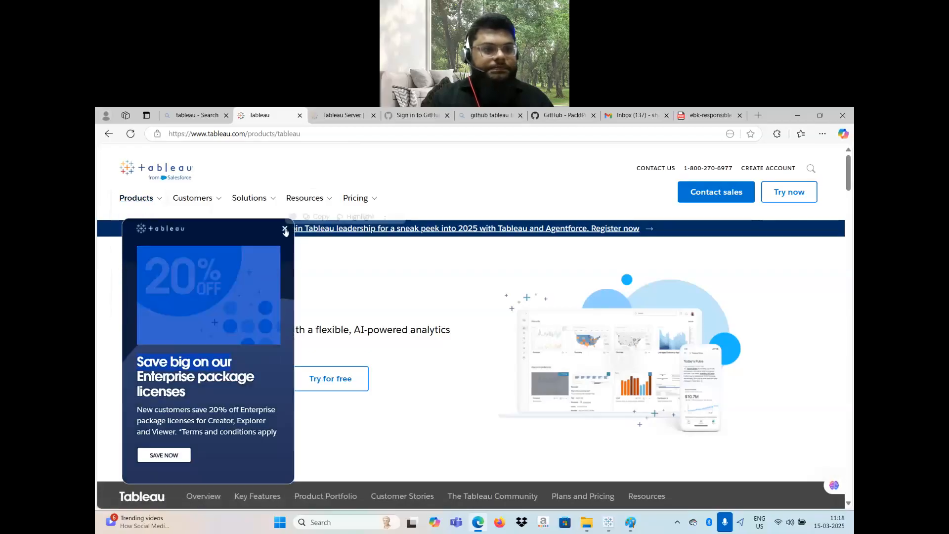
pyautogui.moveTo(159, 202)
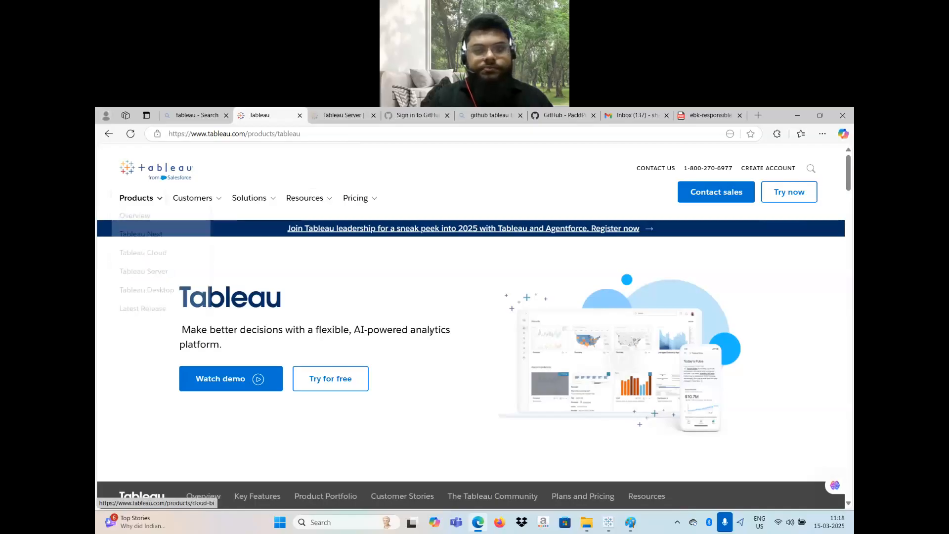
# - Switch to Paint and draw a rectangle about 420 × 396 px on the left side of the canvas
pyautogui.click(630, 521)
pyautogui.click(359, 152)
pyautogui.moveTo(165, 253); pyautogui.dragTo(331, 409)
pyautogui.click(267, 154)
pyautogui.click(432, 402)
# - Switch to Tableau and view the Overview and Time Analysis dashboards of the phData Contact Center workbook
pyautogui.moveTo(608, 522)
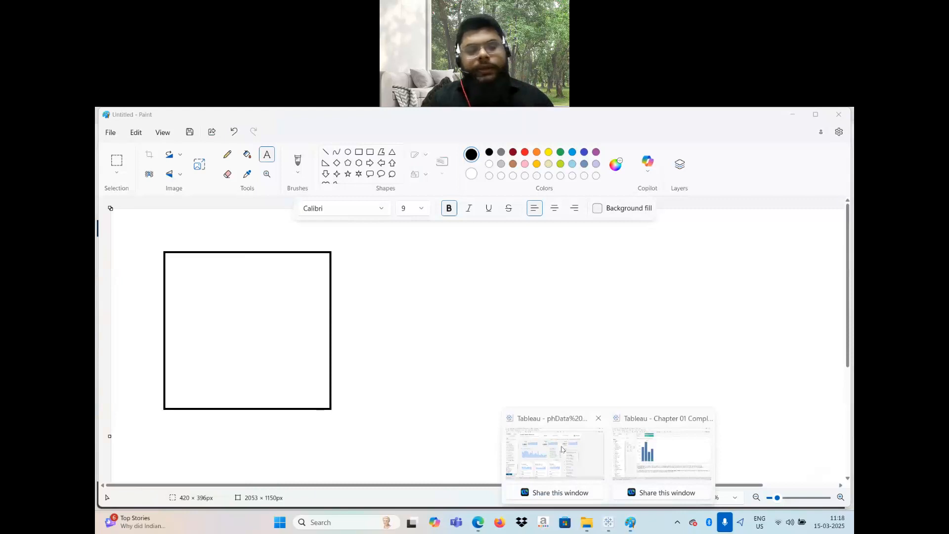
pyautogui.click(562, 449)
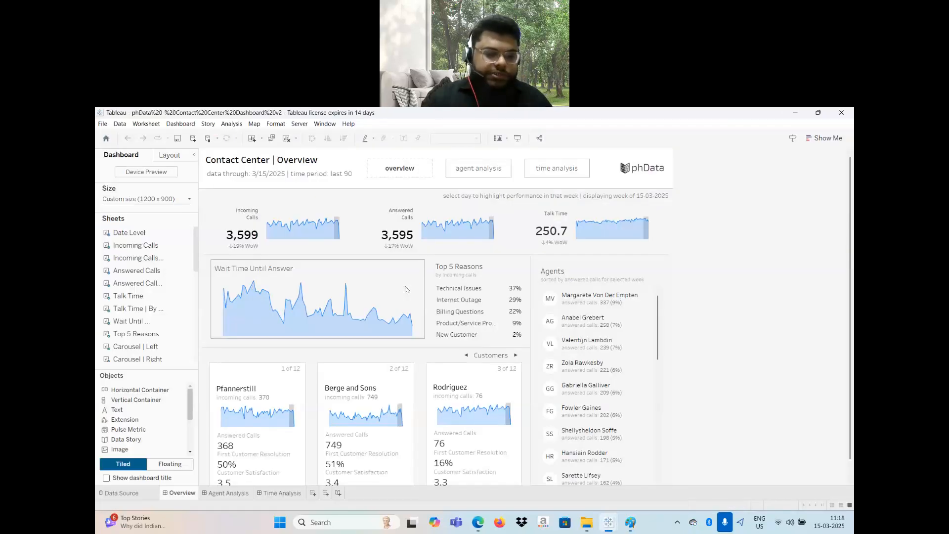
pyautogui.click(275, 493)
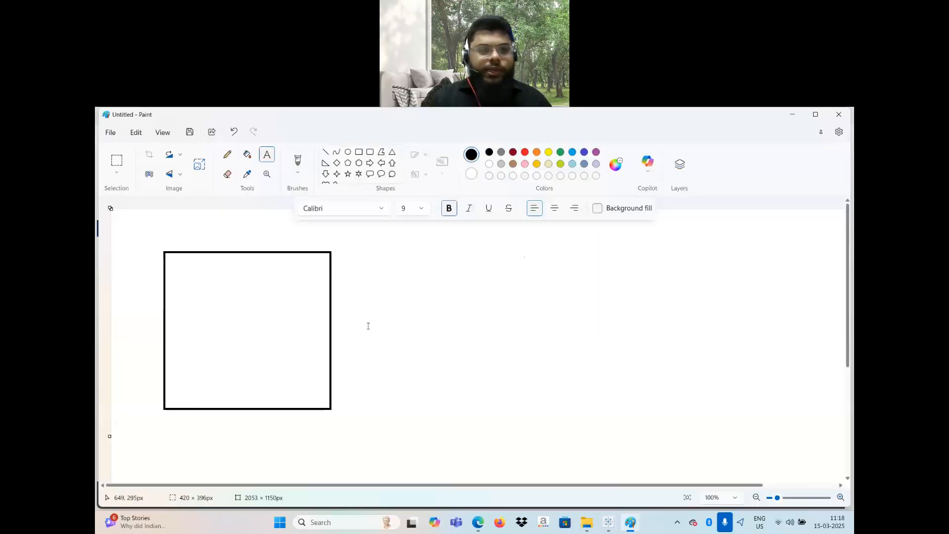
# - Draw a connector line from the rectangle's right edge and a second rectangle about 475 × 446 px at its end
pyautogui.click(325, 152)
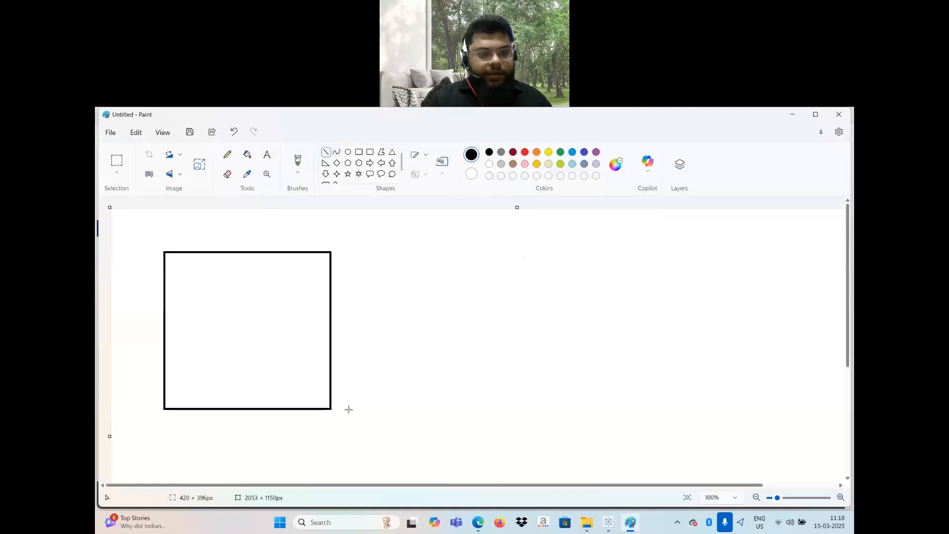
pyautogui.moveTo(331, 336); pyautogui.dragTo(405, 329)
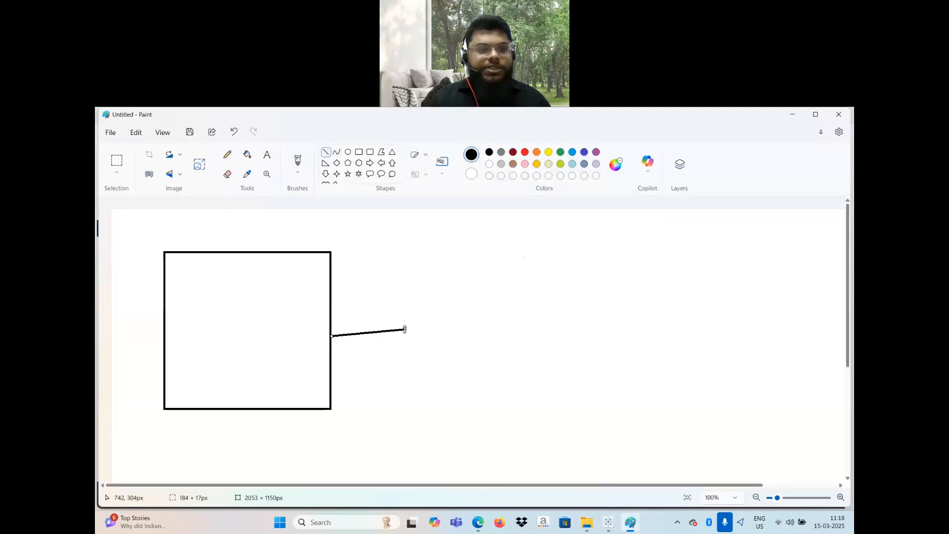
pyautogui.click(359, 152)
pyautogui.moveTo(403, 237); pyautogui.dragTo(591, 414)
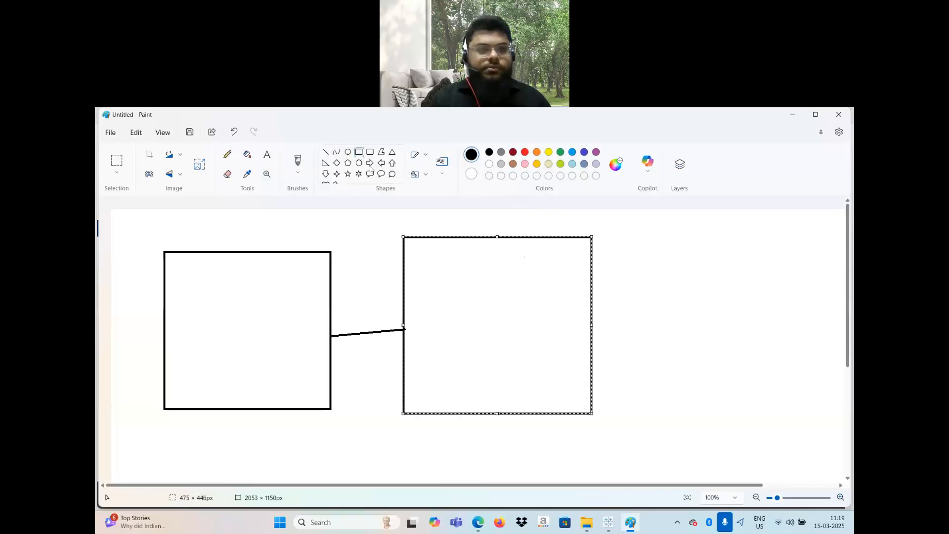
# - Label the left rectangle "TABLEAU DESKTOP" at font size 18 and widen the text box to fit it on one line
pyautogui.click(267, 154)
pyautogui.click(201, 315)
pyautogui.write('DESKTOP')
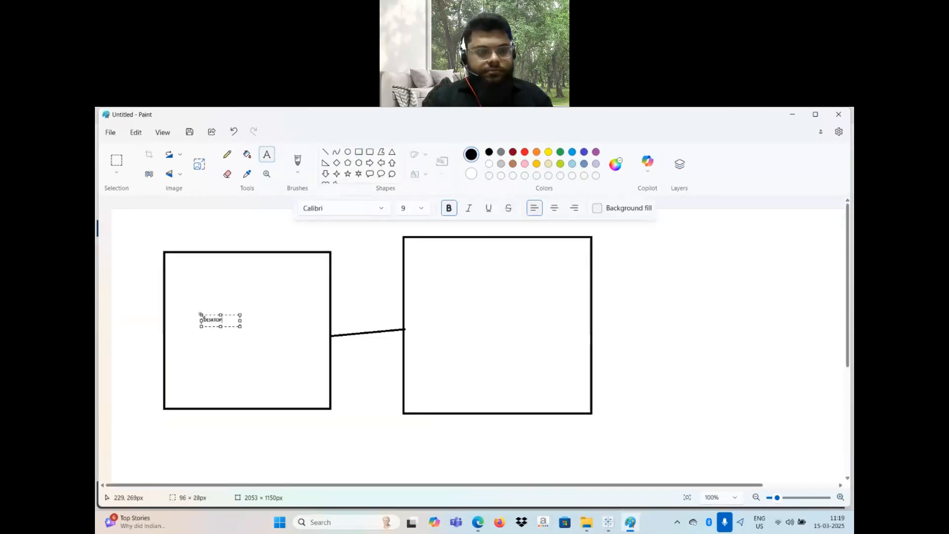
pyautogui.hotkey('ctrl', 'a')
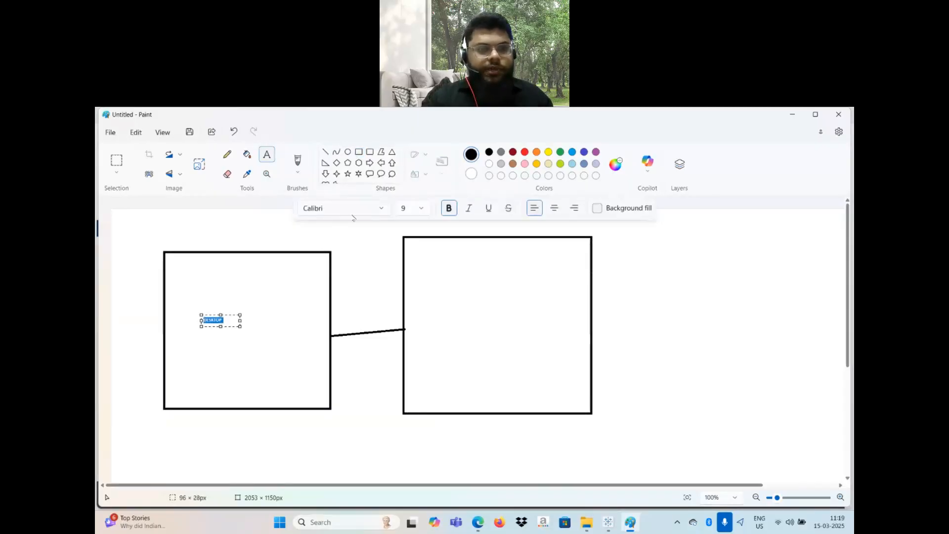
pyautogui.click(420, 208)
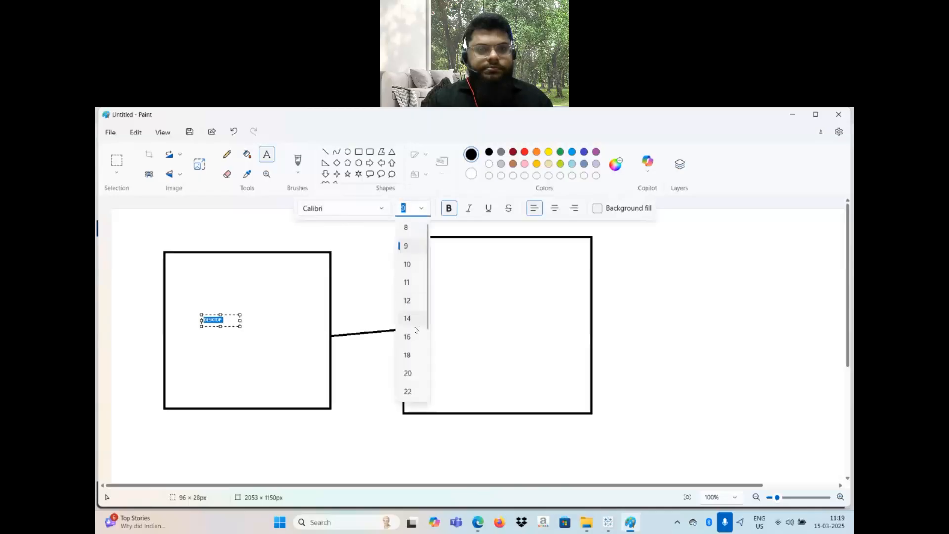
pyautogui.click(410, 354)
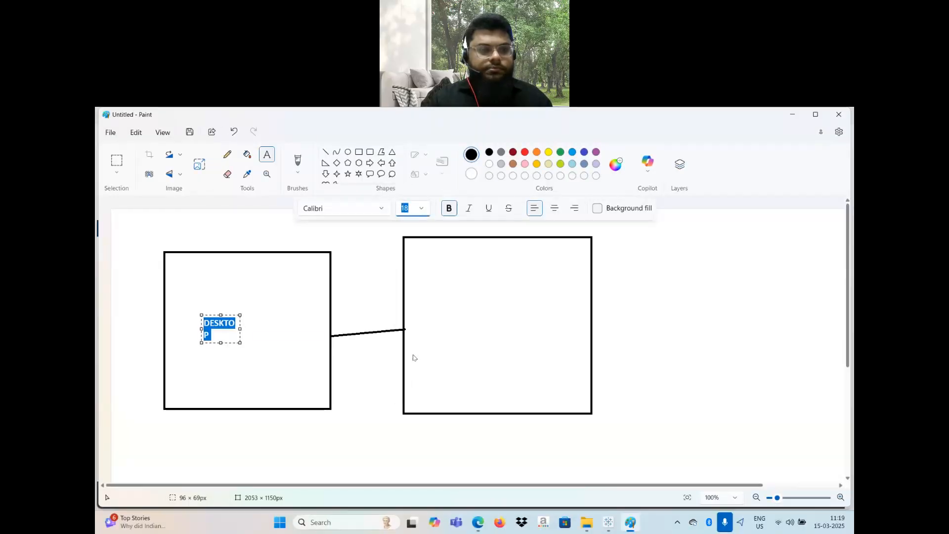
pyautogui.click(206, 322)
pyautogui.write('TABLEAU')
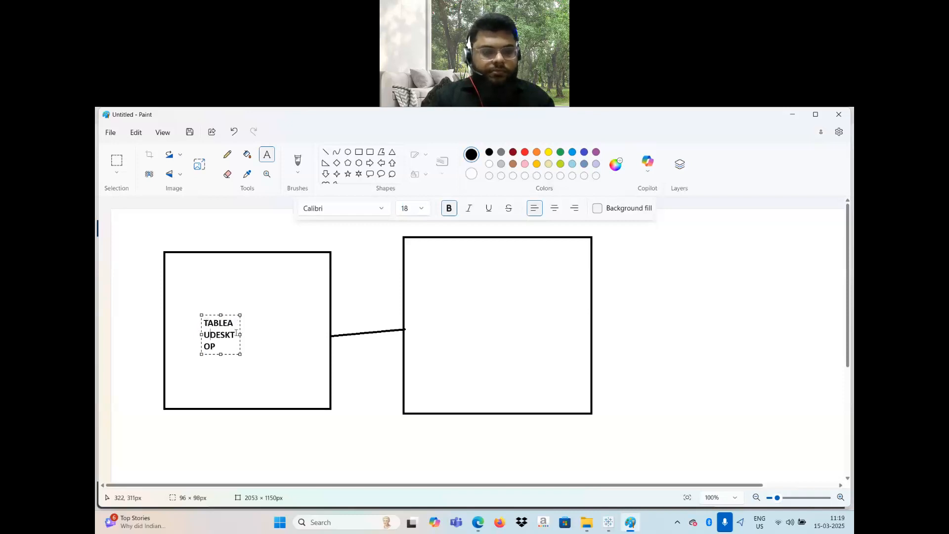
pyautogui.moveTo(241, 334); pyautogui.dragTo(308, 322)
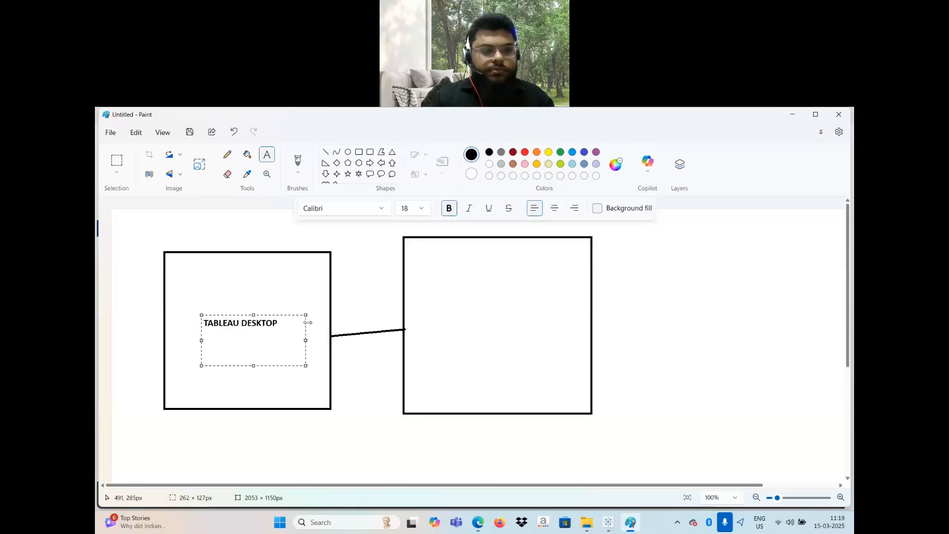
# - Label the right rectangle "TABLEAU SERVER" above its centre
pyautogui.click(439, 302)
pyautogui.click(439, 303)
pyautogui.write('TABLEAU SERVER')
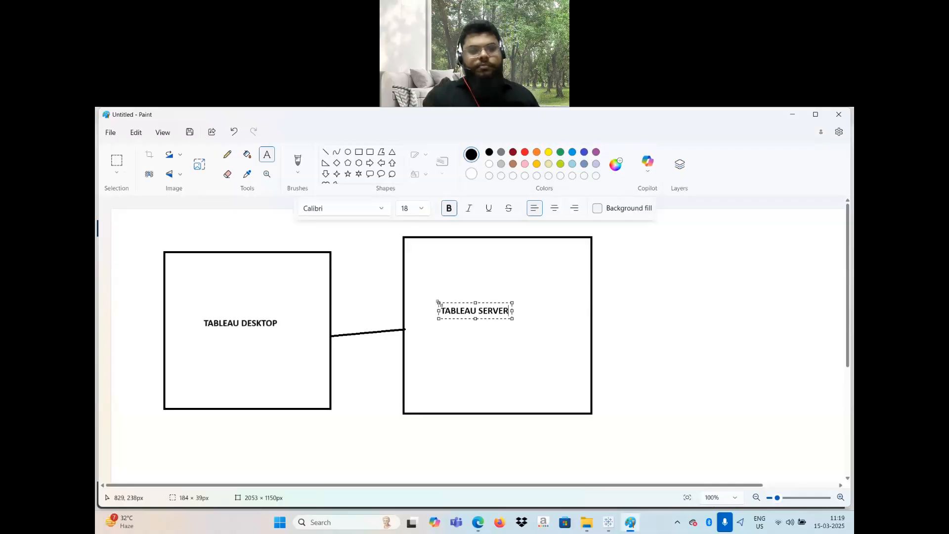
pyautogui.click(513, 263)
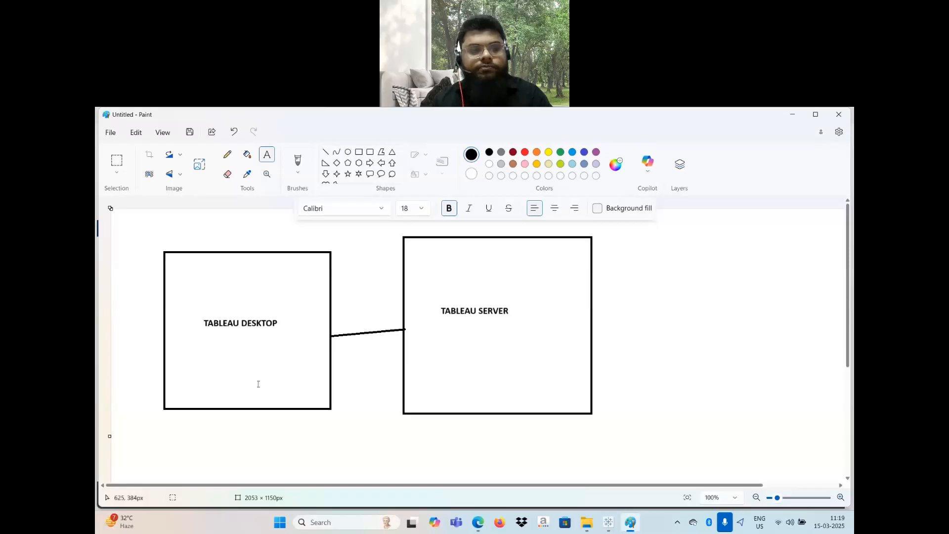
# - Draw a small rectangle about 138 × 89 px in the upper-right corner of the TABLEAU DESKTOP box
pyautogui.click(361, 152)
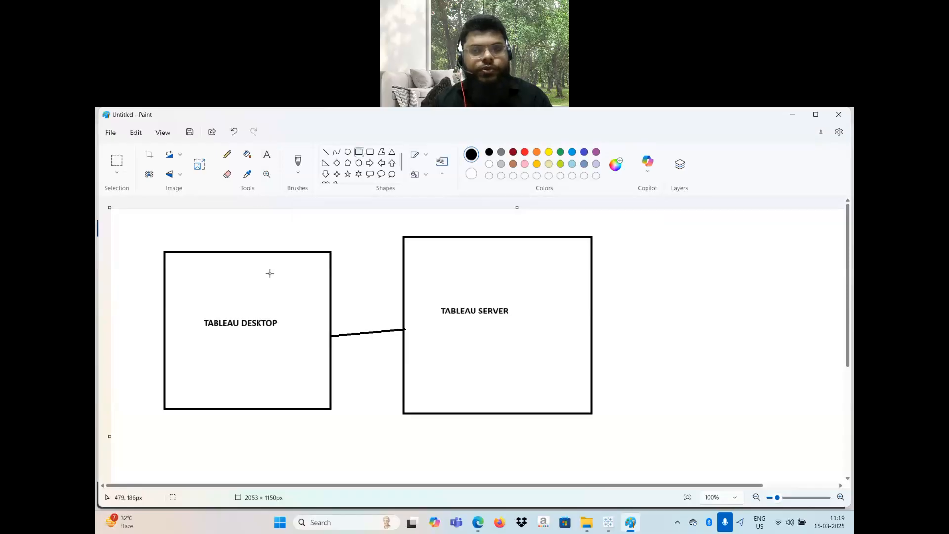
pyautogui.moveTo(257, 258); pyautogui.dragTo(314, 295)
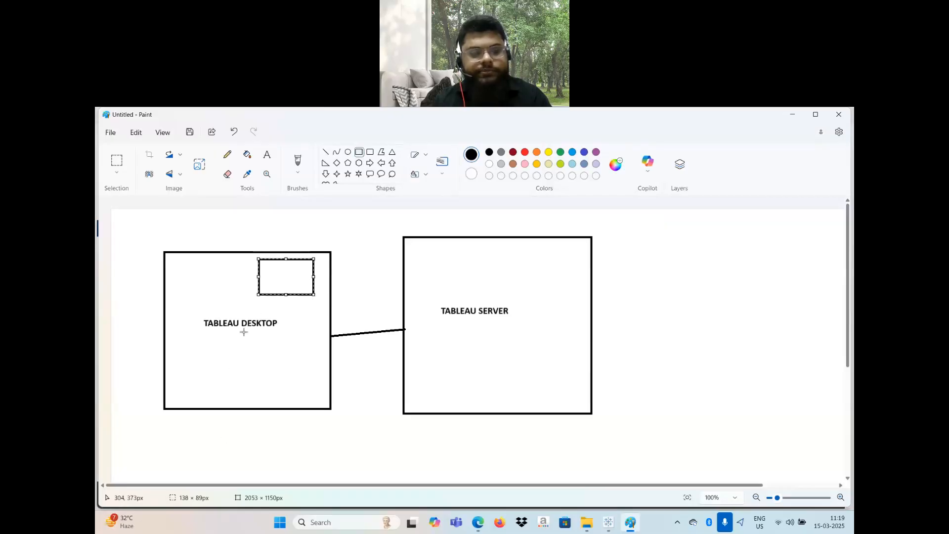
# - View the Contact Center Time Analysis dashboard and the Measures and Dimensions sheet in Tableau, then minimize both workbooks
pyautogui.click(606, 526)
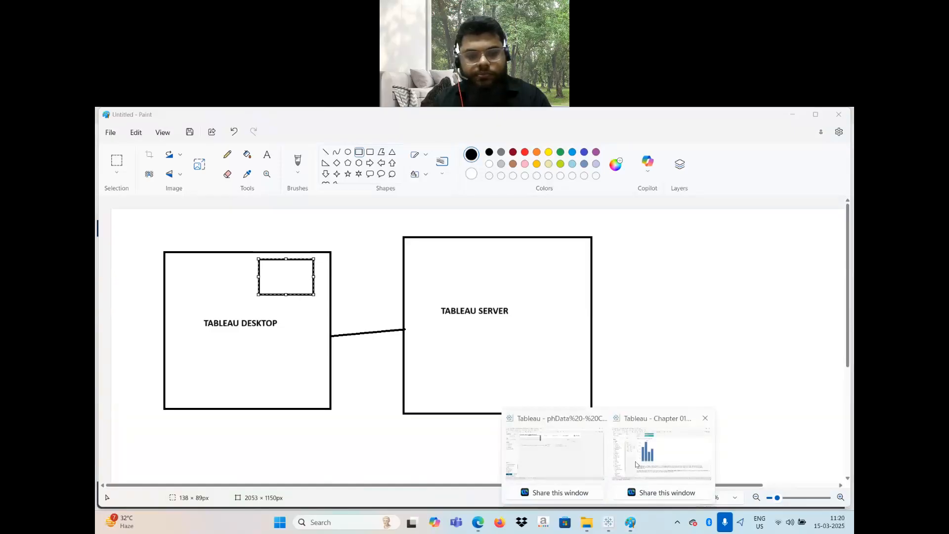
pyautogui.click(557, 455)
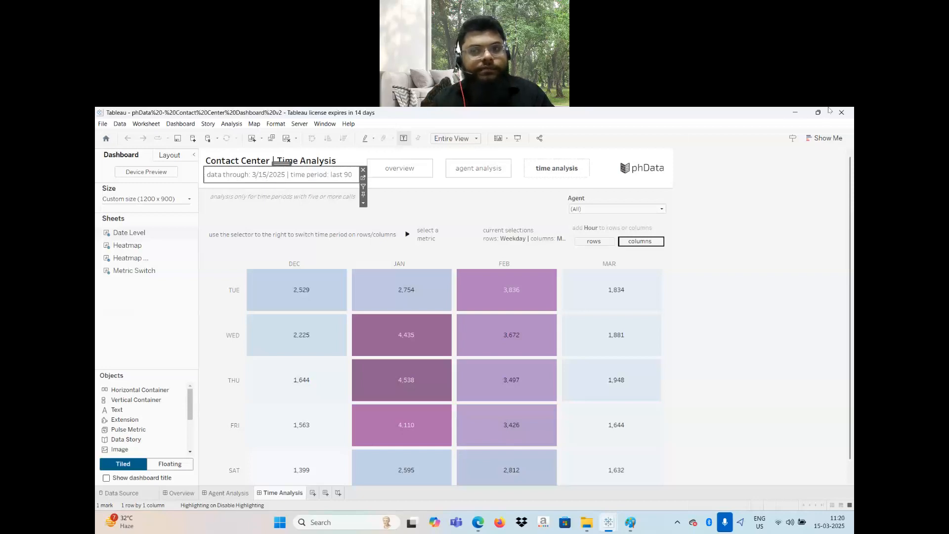
pyautogui.click(795, 113)
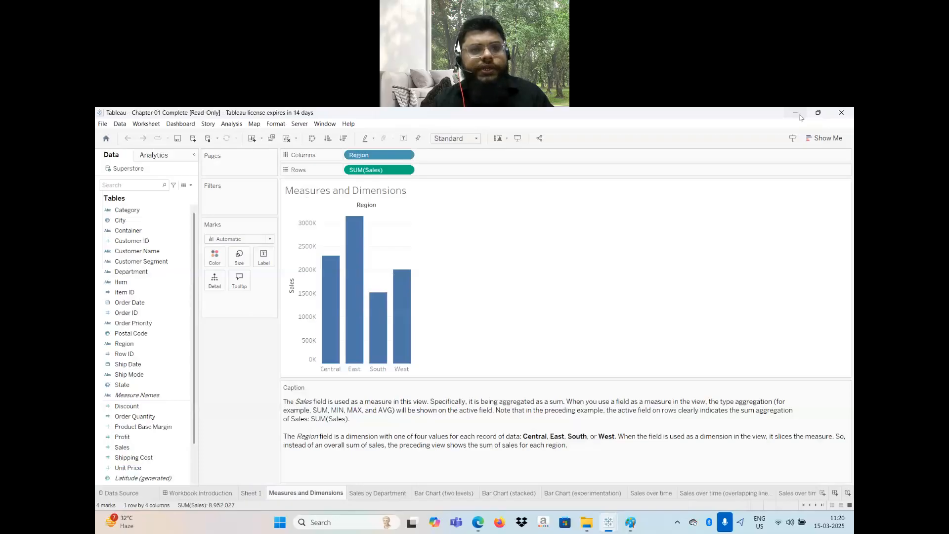
pyautogui.click(799, 116)
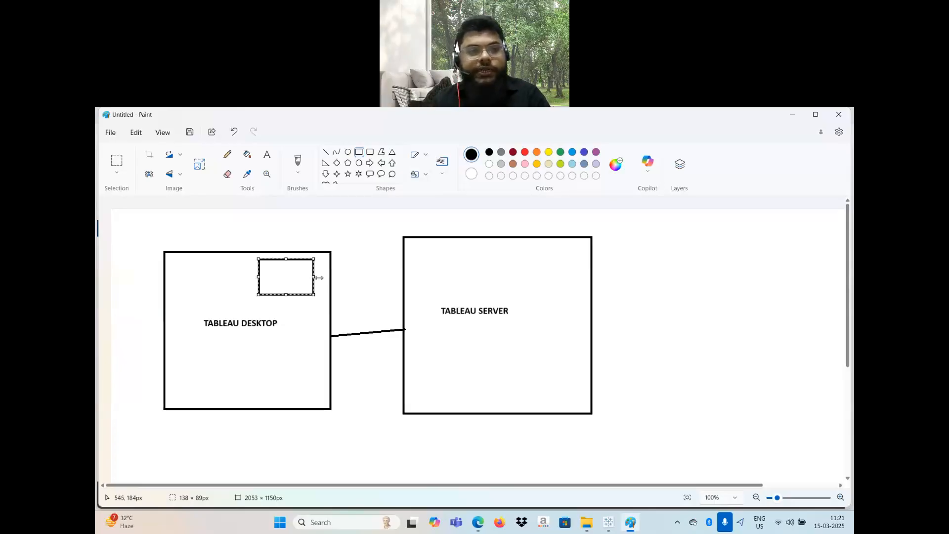
# - Draw a line connecting the small rectangle in the TABLEAU DESKTOP box to the inside of the TABLEAU SERVER box
pyautogui.click(365, 266)
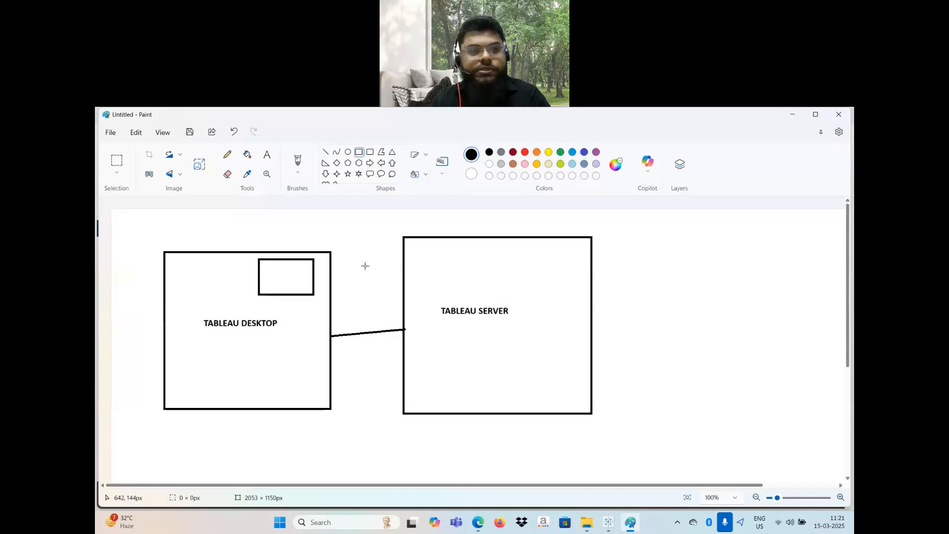
pyautogui.click(329, 154)
pyautogui.moveTo(427, 269); pyautogui.dragTo(312, 276)
pyautogui.click(327, 323)
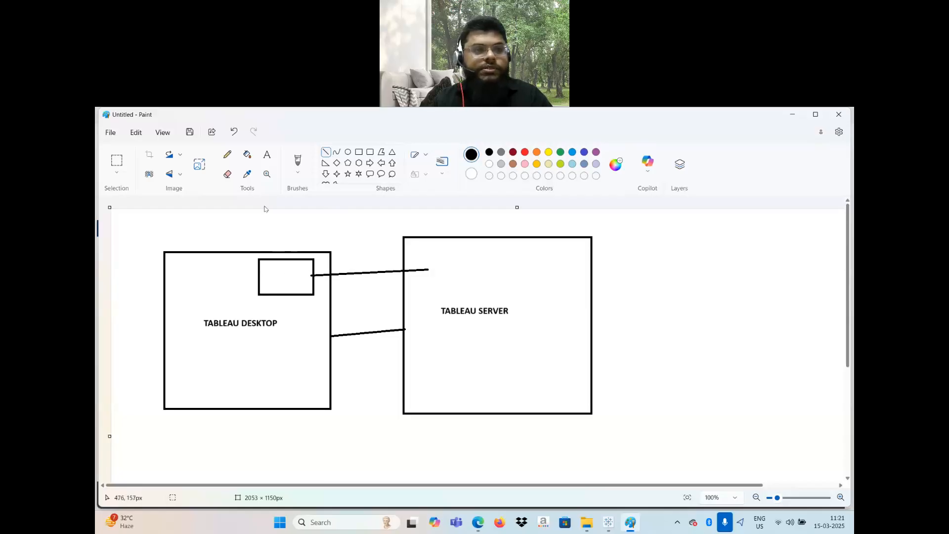
# - Select the small rectangle and move it from the TABLEAU DESKTOP box to the upper part of the TABLEAU SERVER box
pyautogui.click(117, 160)
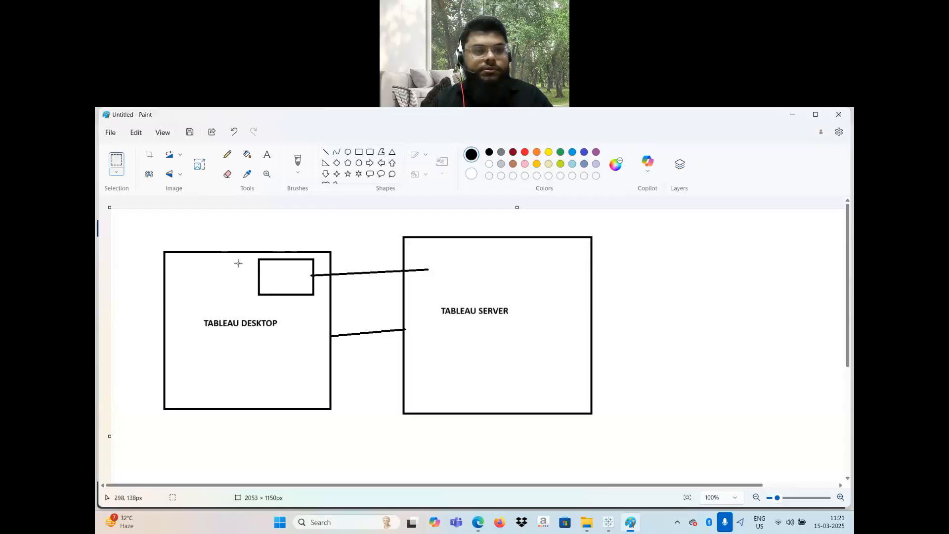
pyautogui.moveTo(244, 257); pyautogui.dragTo(323, 299)
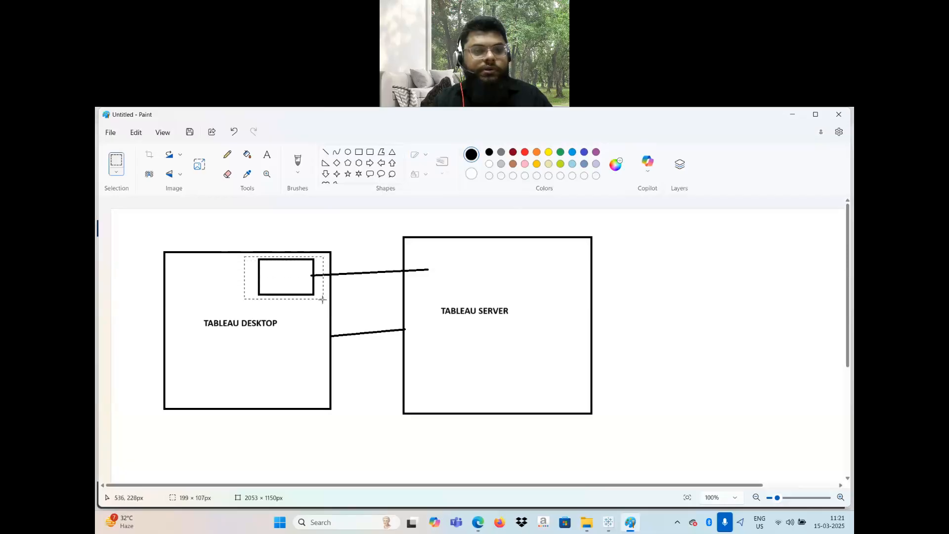
pyautogui.moveTo(284, 275); pyautogui.dragTo(458, 266)
pyautogui.click(538, 262)
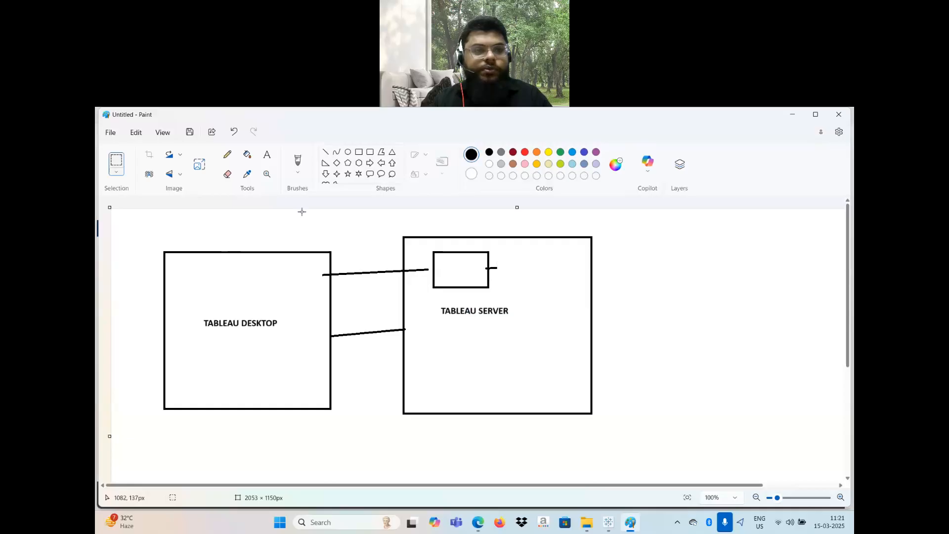
# - Draw a line about 265 × 82 px from the TABLEAU DESKTOP box's right edge to the small rectangle in the TABLEAU SERVER box
pyautogui.click(326, 152)
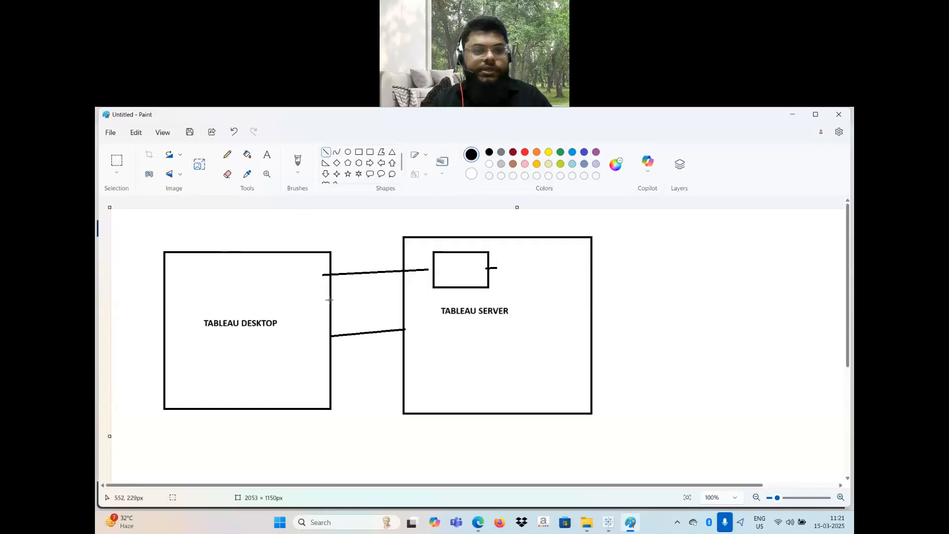
pyautogui.moveTo(329, 300); pyautogui.dragTo(434, 267)
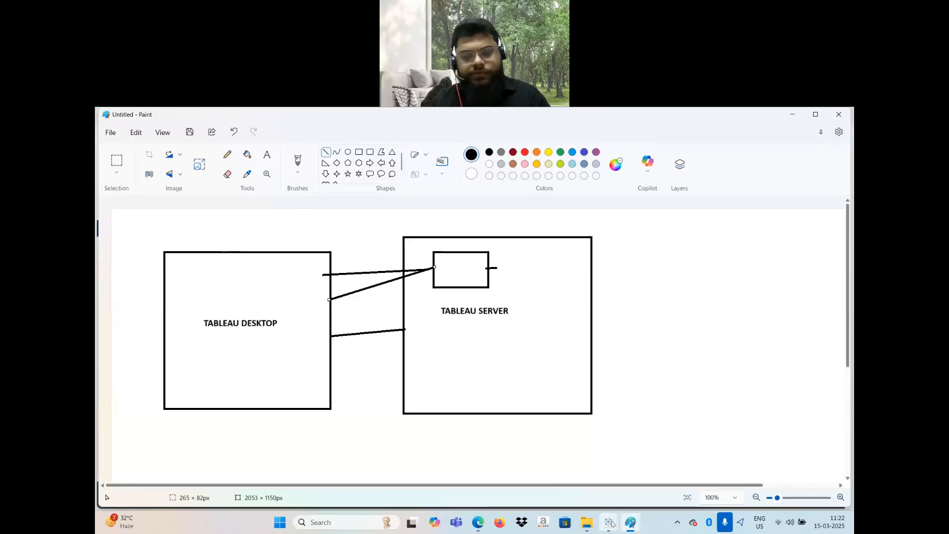
# - Switch to the browser and view the chapter folders of the PacktPublishing Learning-Tableau-2022 repository on GitHub
pyautogui.moveTo(611, 522)
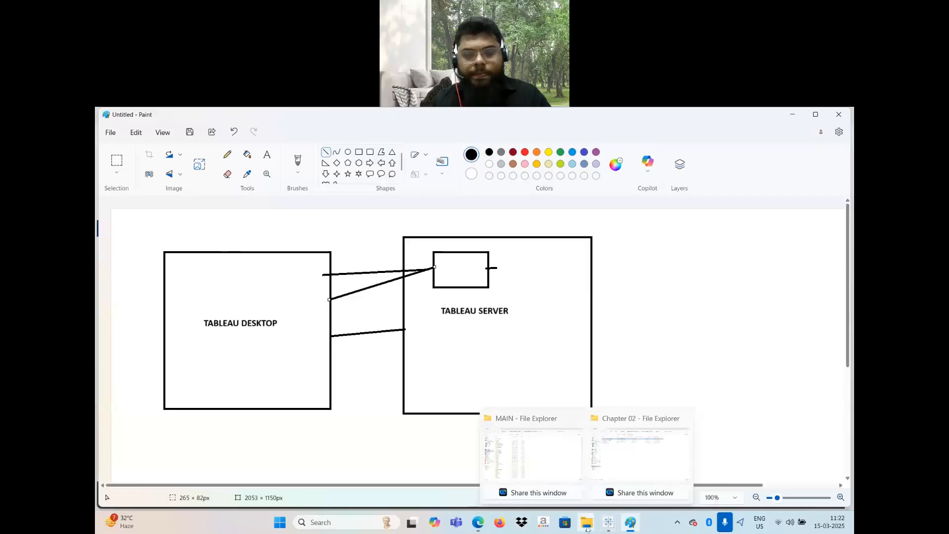
pyautogui.click(475, 527)
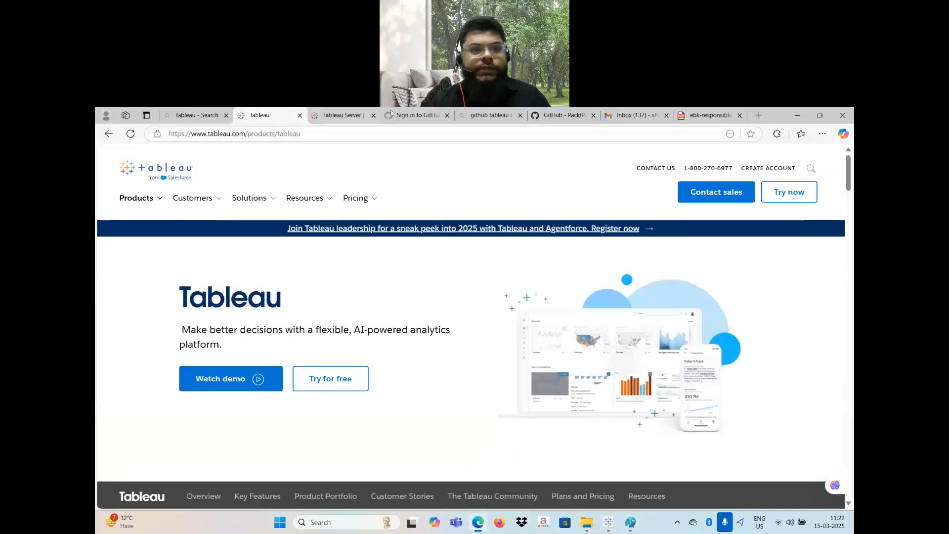
pyautogui.click(395, 118)
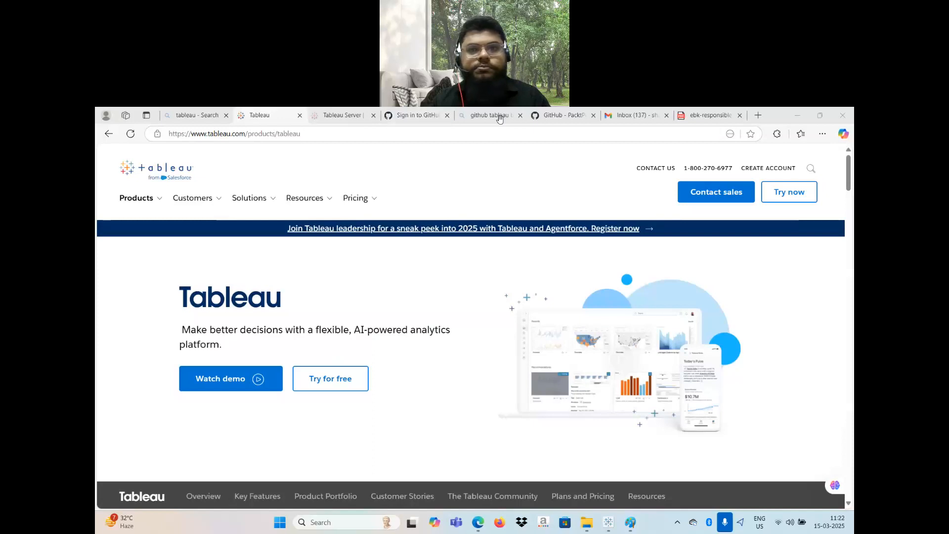
pyautogui.click(541, 120)
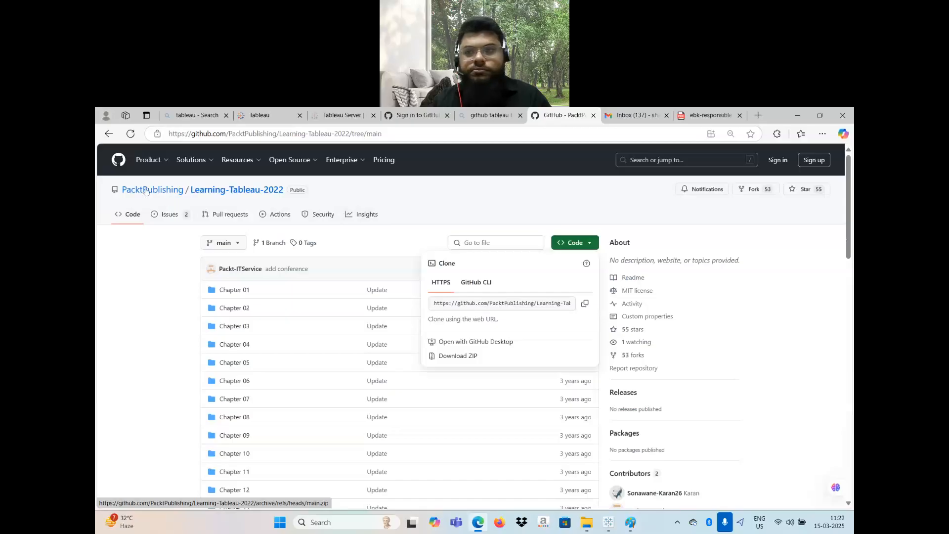
pyautogui.moveTo(848, 207)
pyautogui.mouseDown()
pyautogui.moveTo(853, 323)
pyautogui.moveTo(853, 222)
pyautogui.mouseUp()
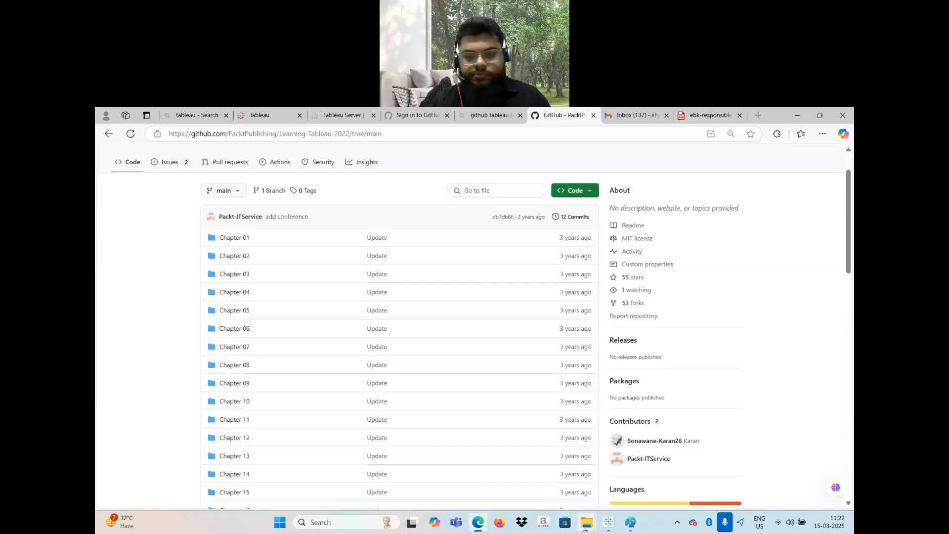
# - View the Chapter 01 folder of Learning-Tableau-2022-main in File Explorer and the Contact Center Time Analysis dashboard in Tableau
pyautogui.moveTo(586, 522)
pyautogui.moveTo(626, 464)
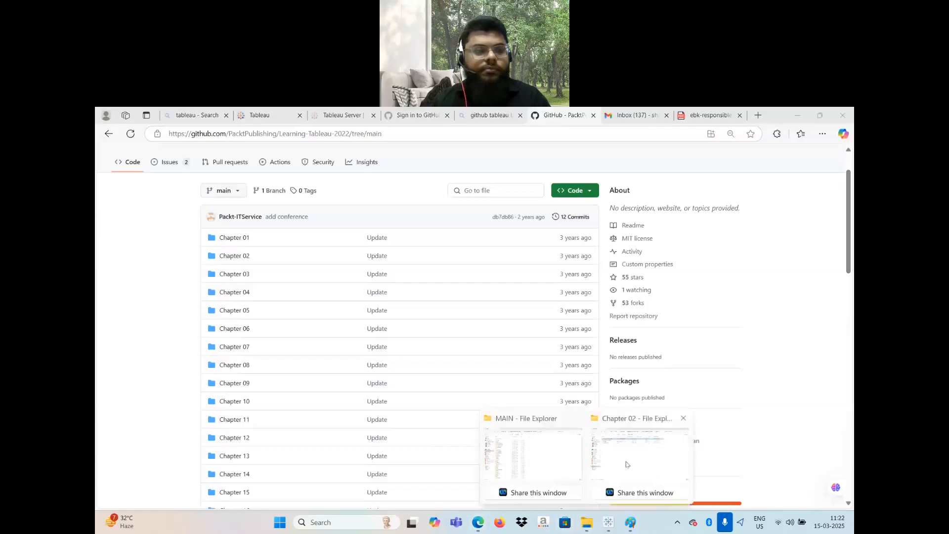
pyautogui.click(626, 463)
pyautogui.doubleClick(232, 192)
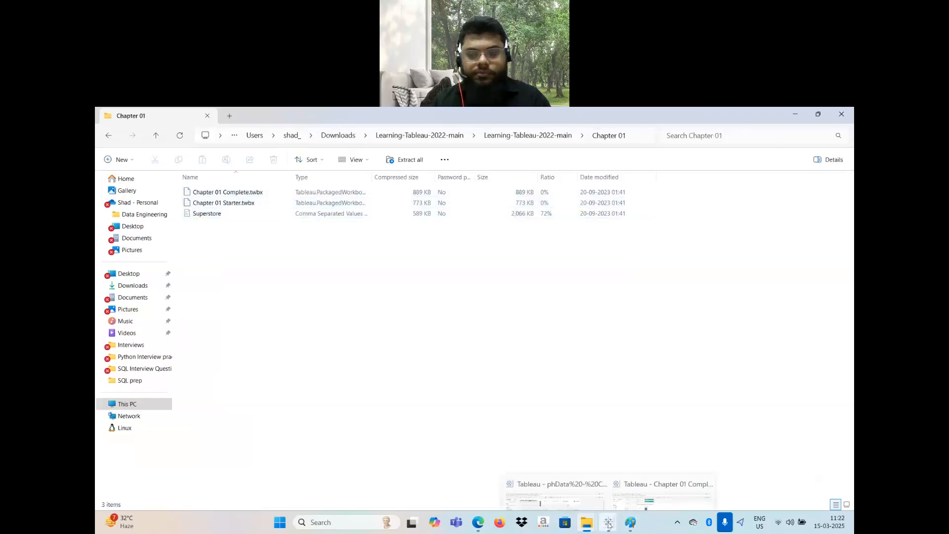
pyautogui.moveTo(608, 524)
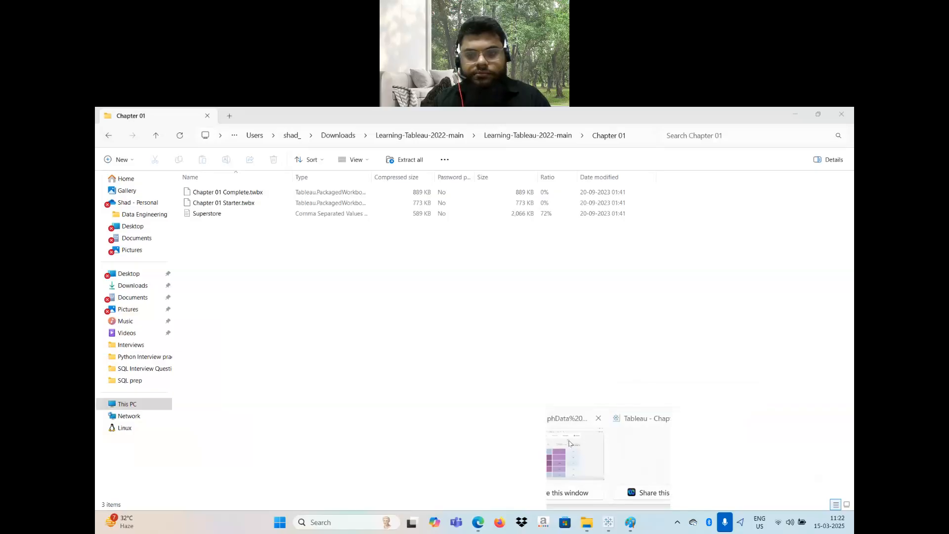
pyautogui.click(610, 522)
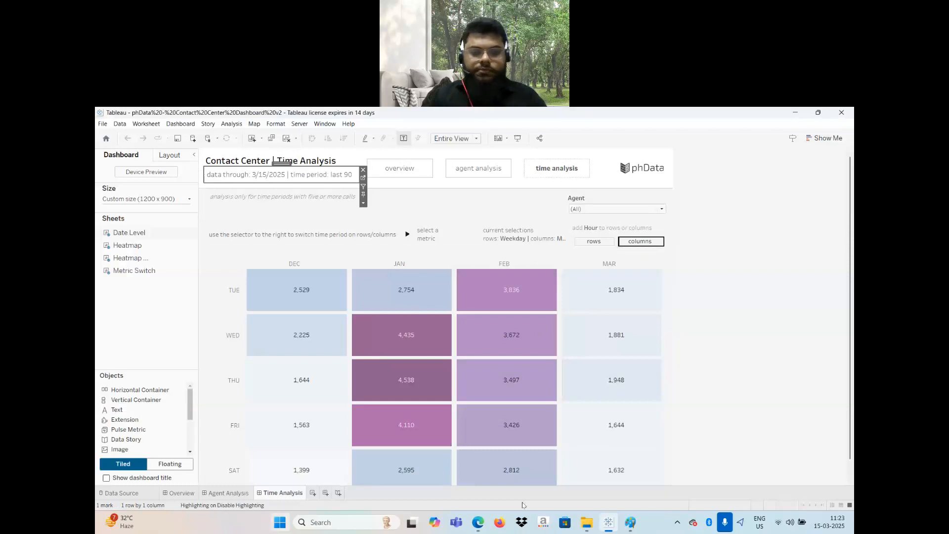
pyautogui.click(587, 528)
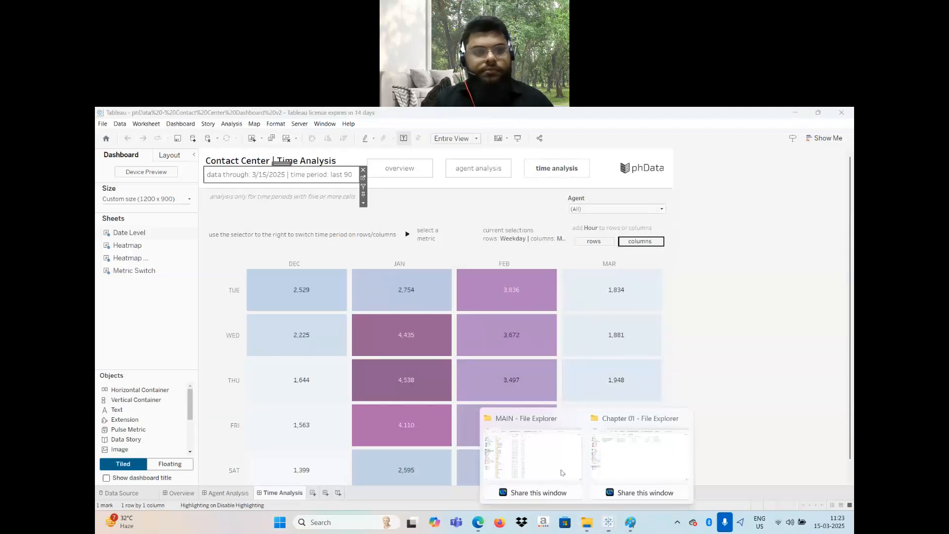
pyautogui.click(603, 462)
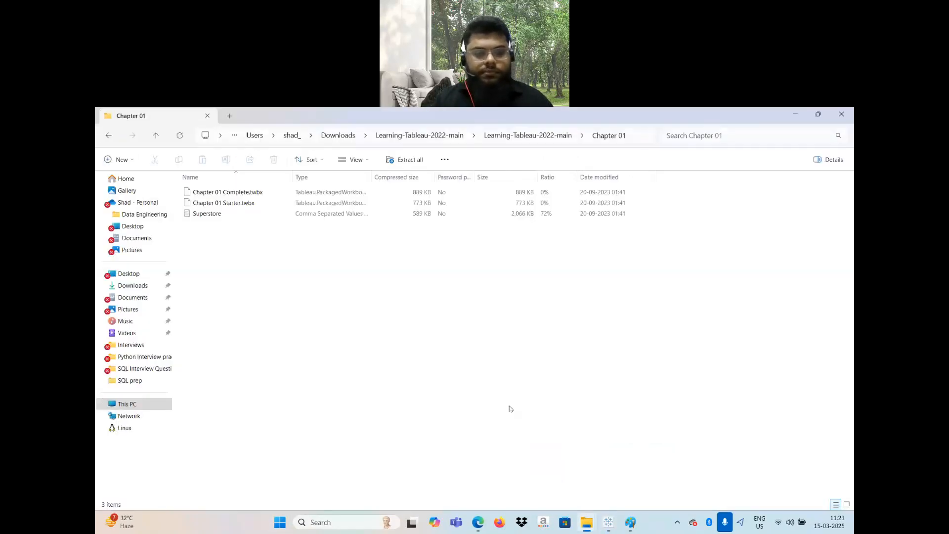
# - Launch Tableau 2024.3, continue the trial, and open the Chapter 01 Complete workbook
pyautogui.click(357, 527)
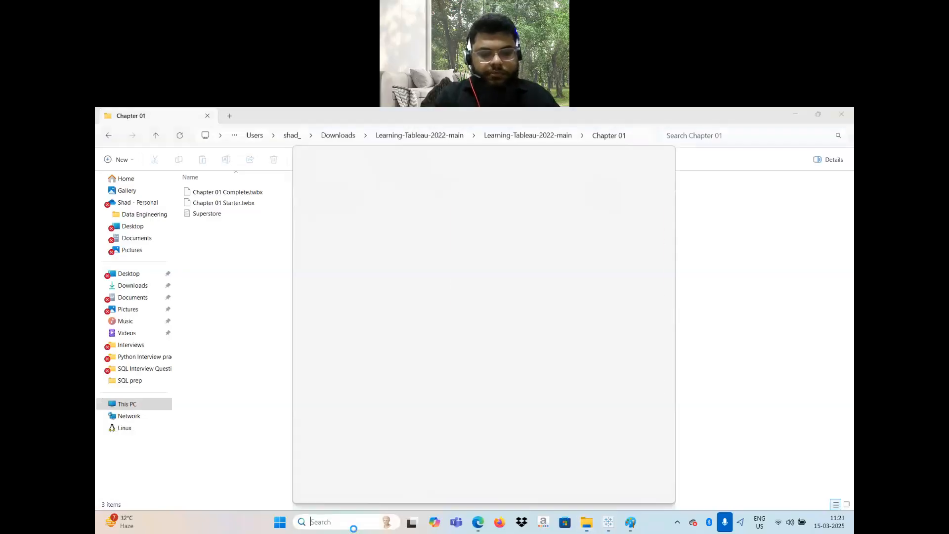
pyautogui.write('tableau')
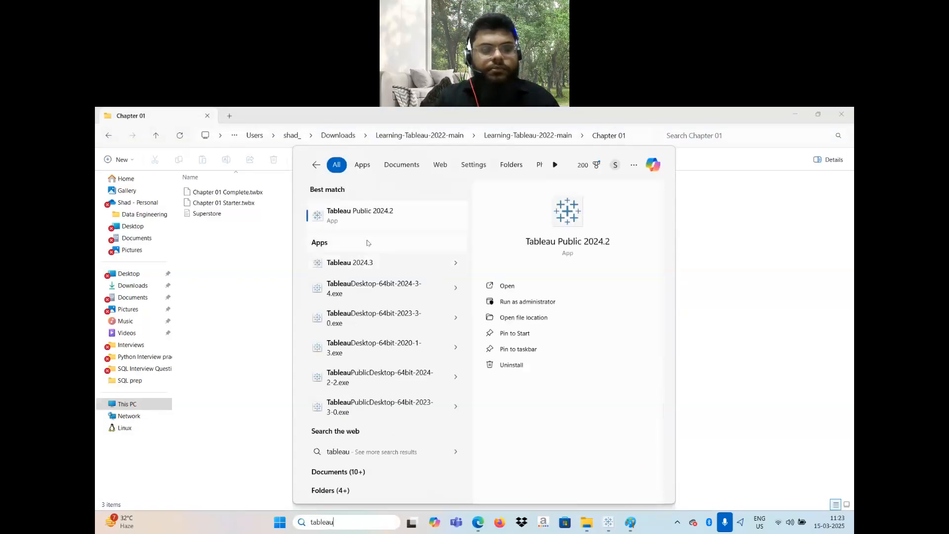
pyautogui.click(356, 264)
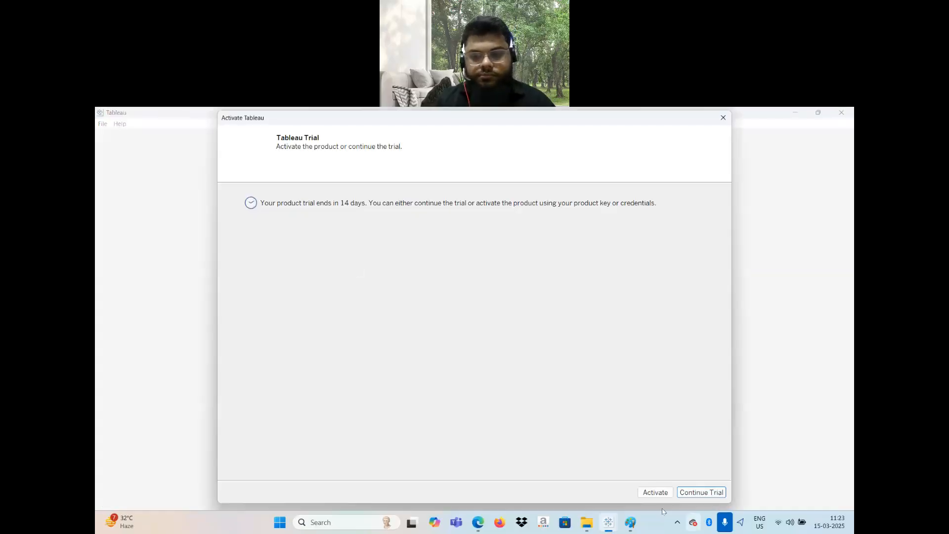
pyautogui.click(694, 492)
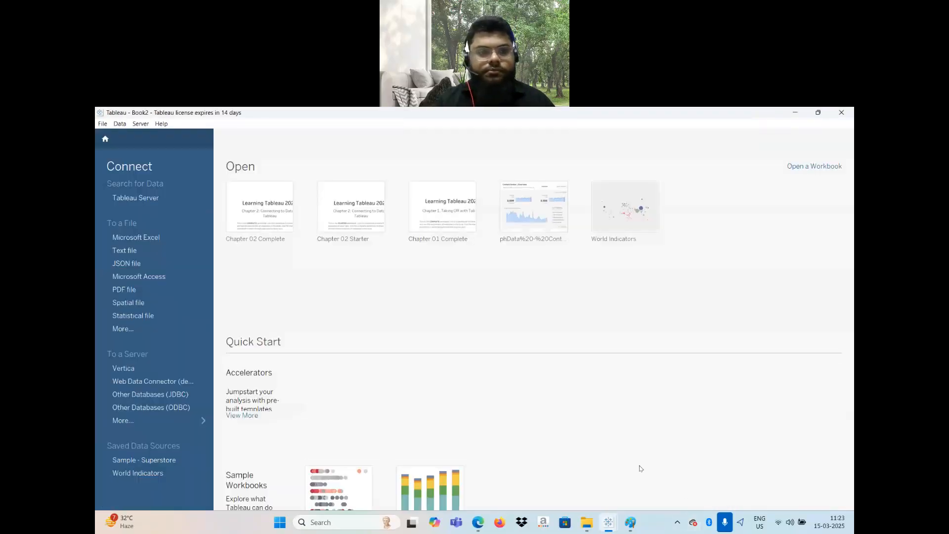
pyautogui.click(447, 202)
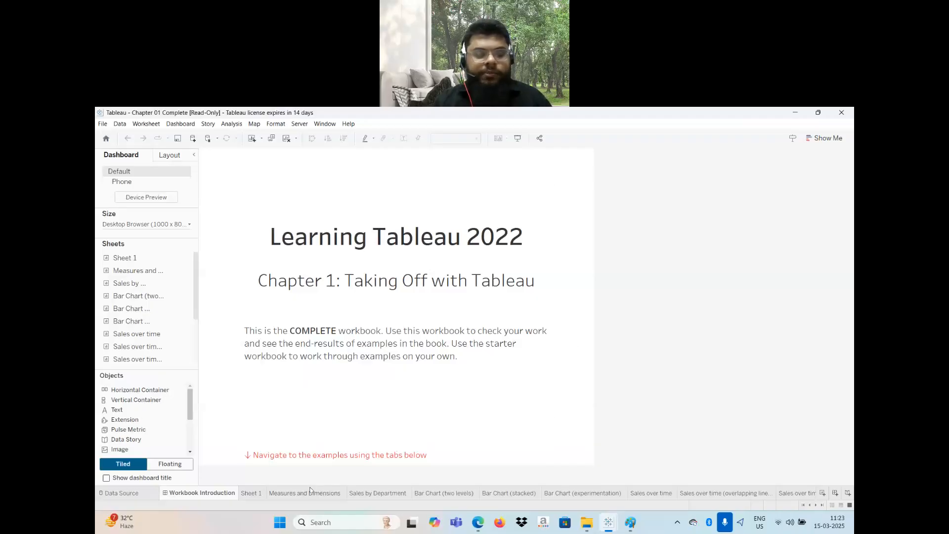
# - Open the Measures and Dimensions sheet and examine its dimension and measure fields, including Measure Names
pyautogui.moveTo(310, 490)
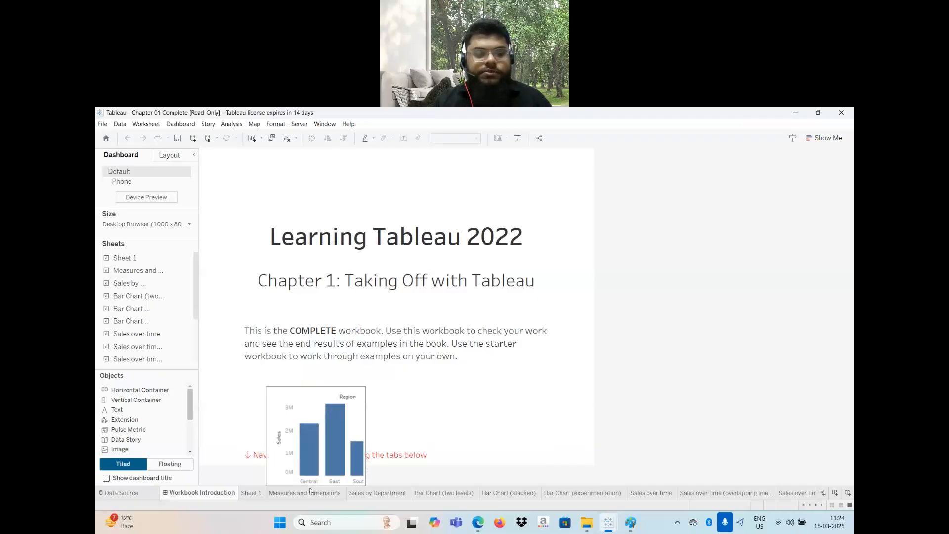
pyautogui.click(309, 492)
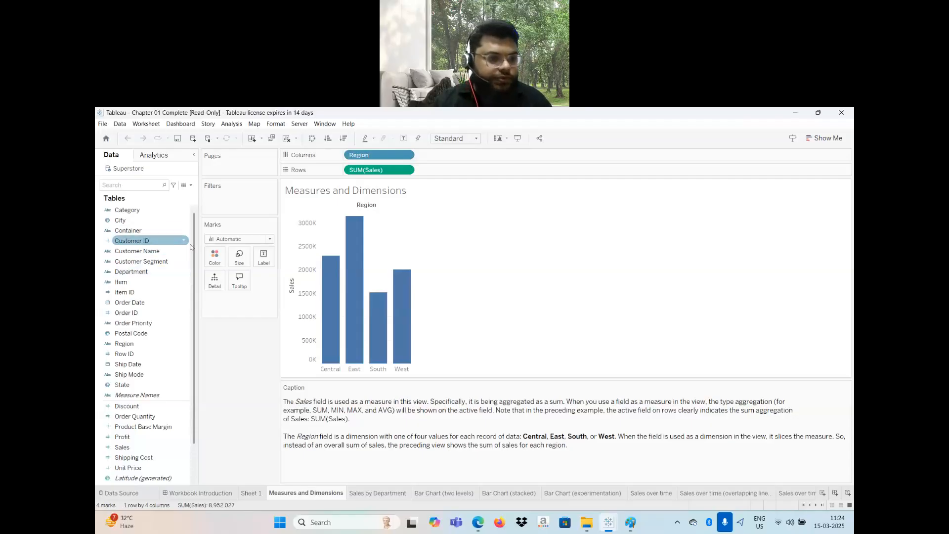
pyautogui.scroll(-2, 194, 296)
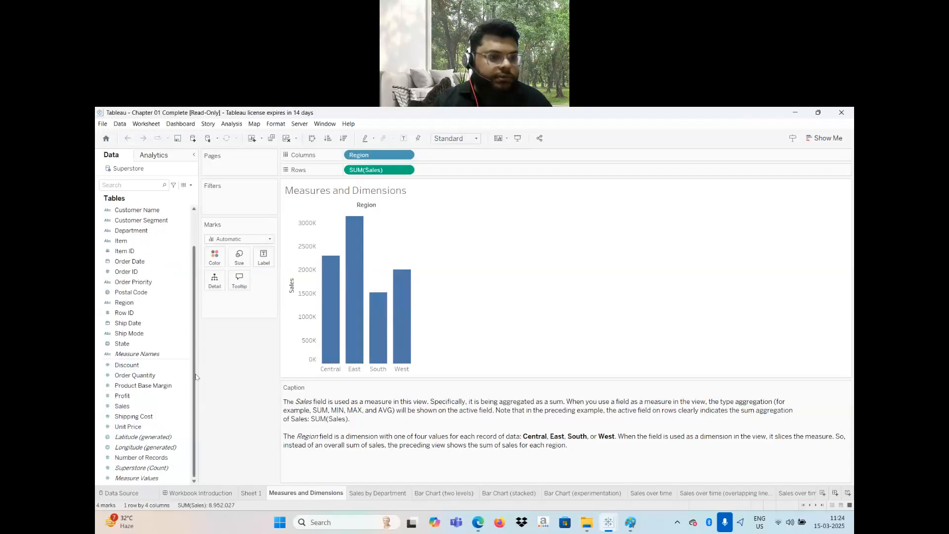
pyautogui.click(108, 369)
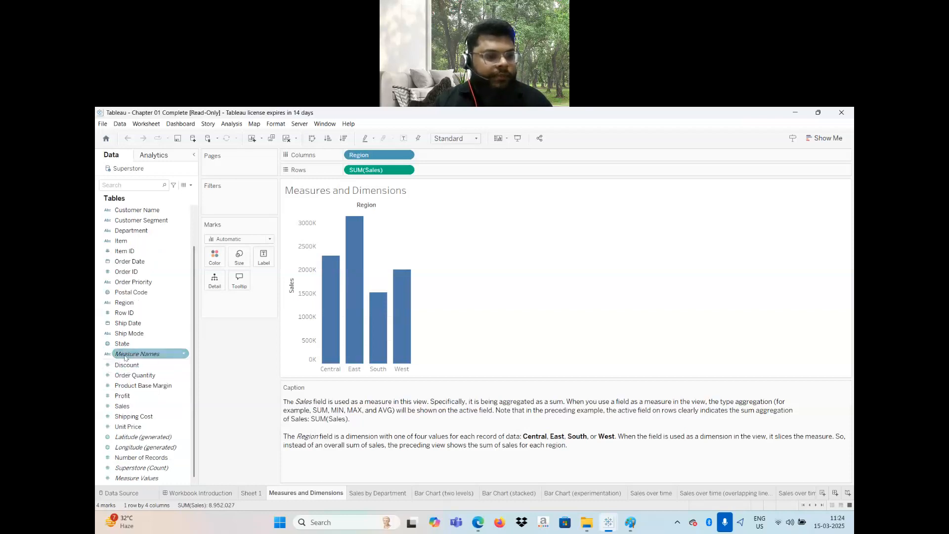
pyautogui.click(126, 355)
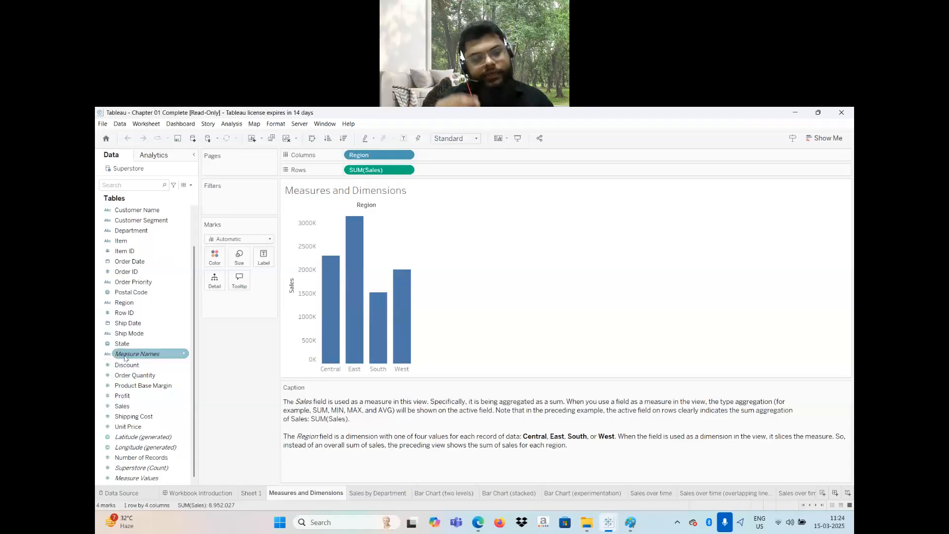
# - Open the Superstore data source for editing, check its options for adding a connection, and return to the Measures and Dimensions sheet
pyautogui.click(123, 171)
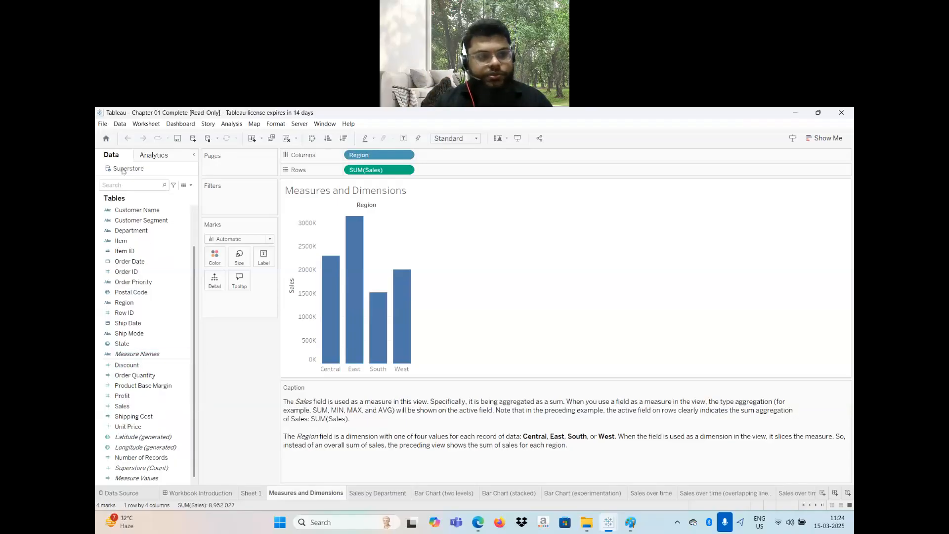
pyautogui.rightClick(123, 170)
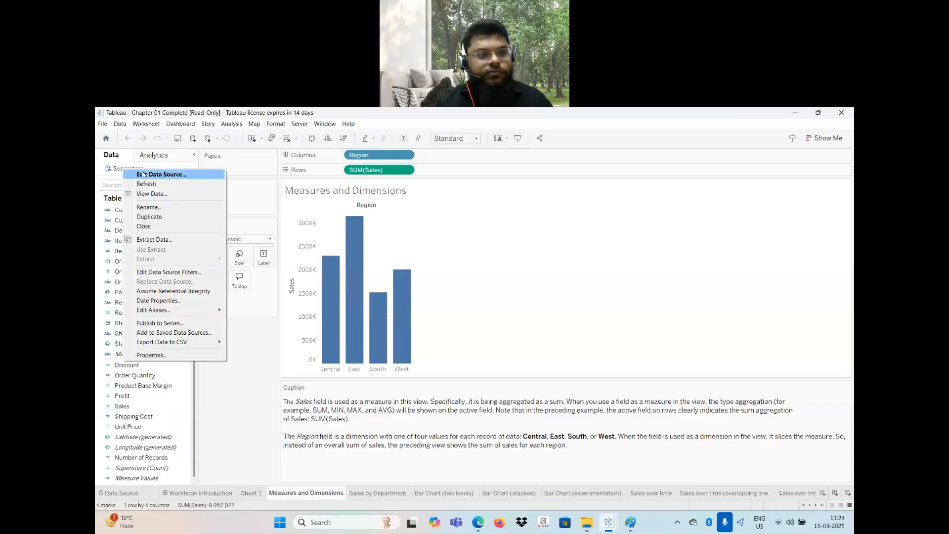
pyautogui.click(143, 175)
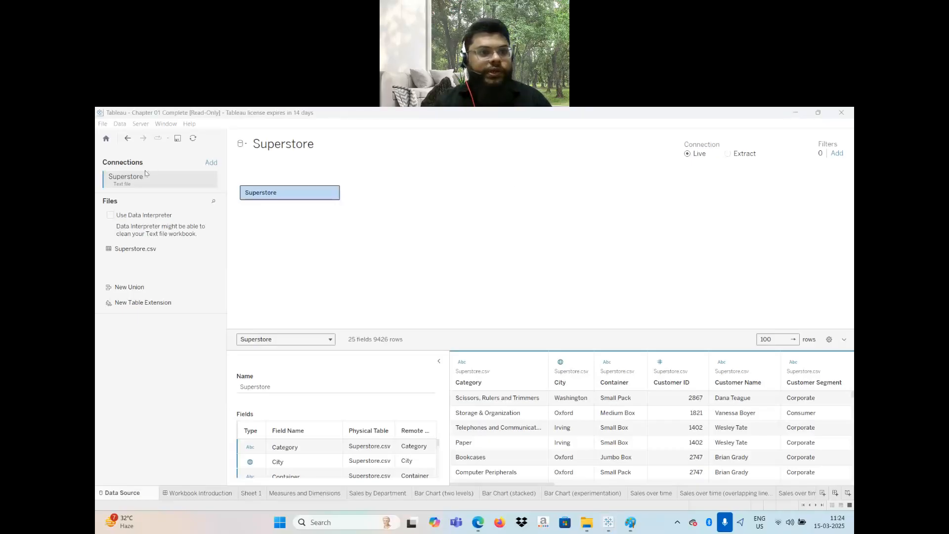
pyautogui.click(212, 164)
pyautogui.click(415, 186)
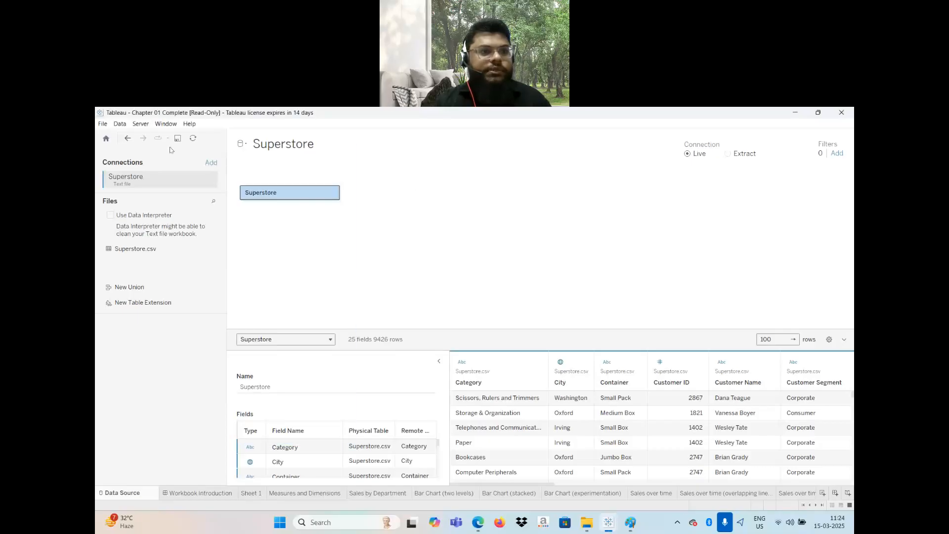
pyautogui.click(128, 140)
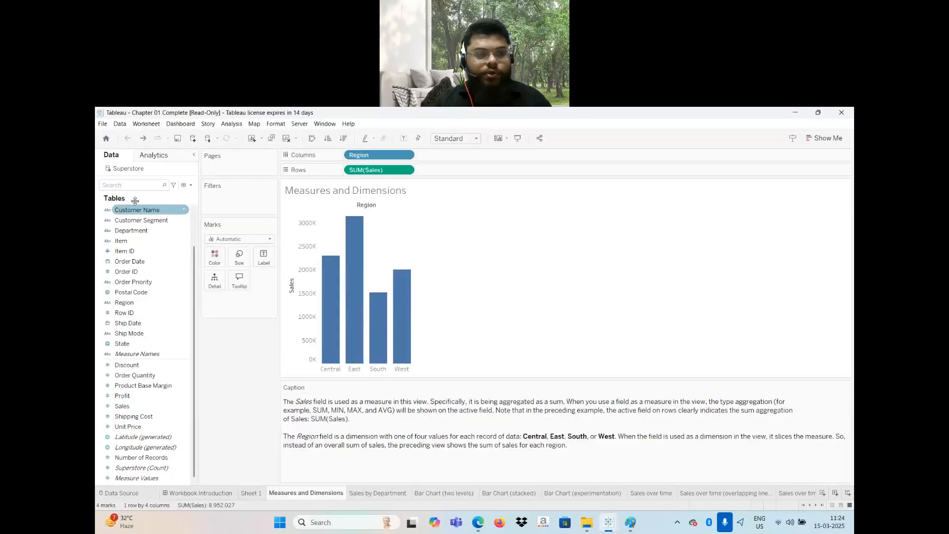
pyautogui.click(117, 124)
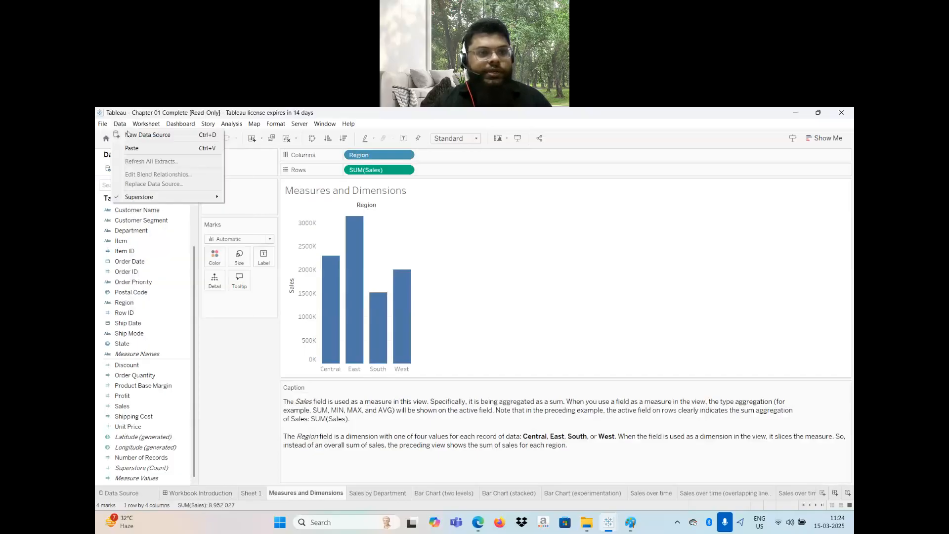
pyautogui.click(131, 134)
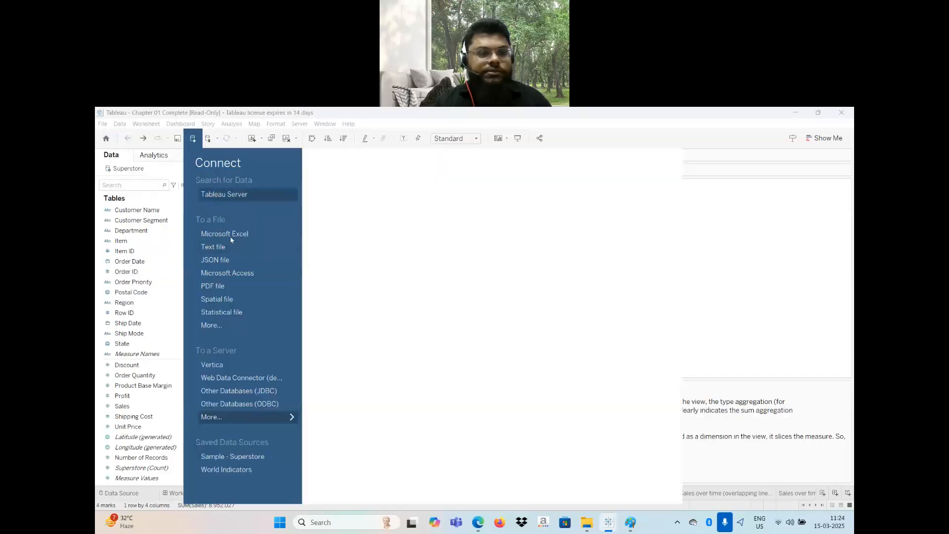
pyautogui.click(229, 235)
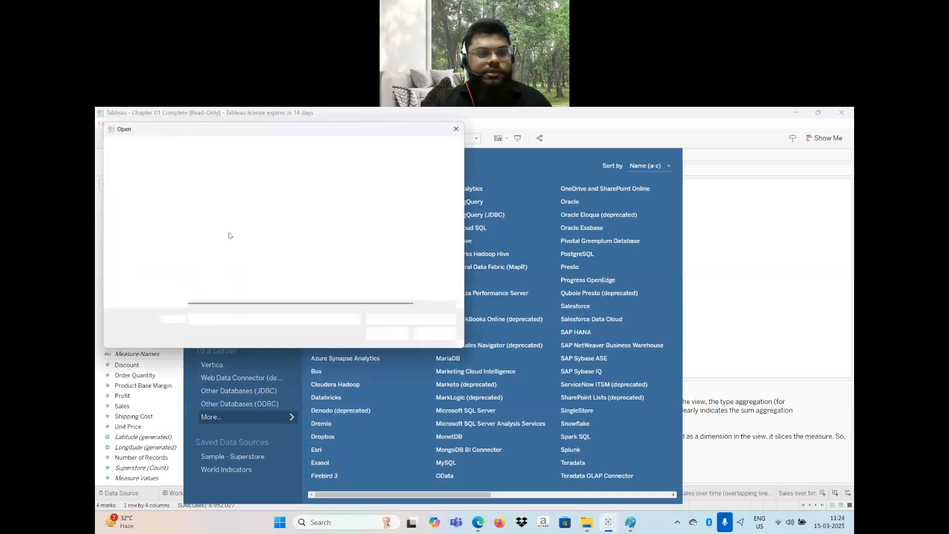
pyautogui.click(430, 338)
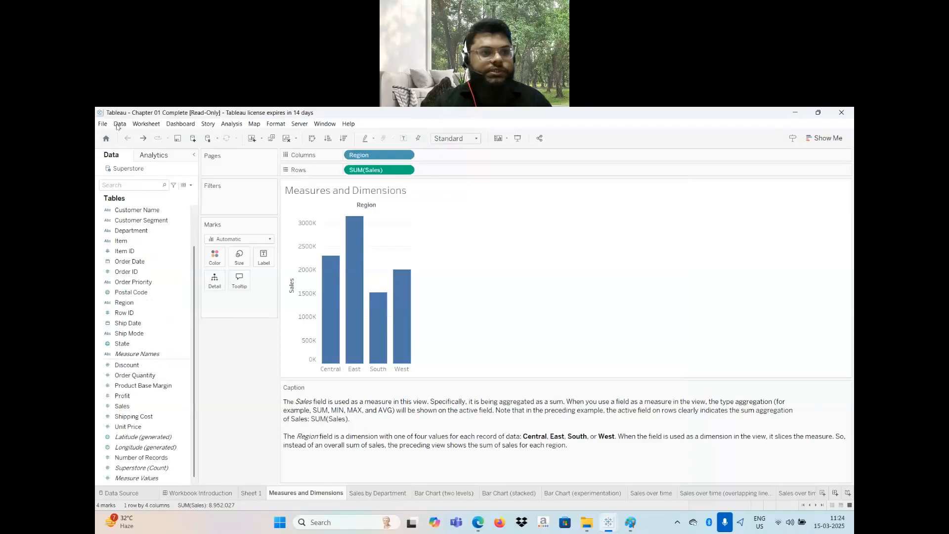
pyautogui.click(120, 124)
pyautogui.click(129, 135)
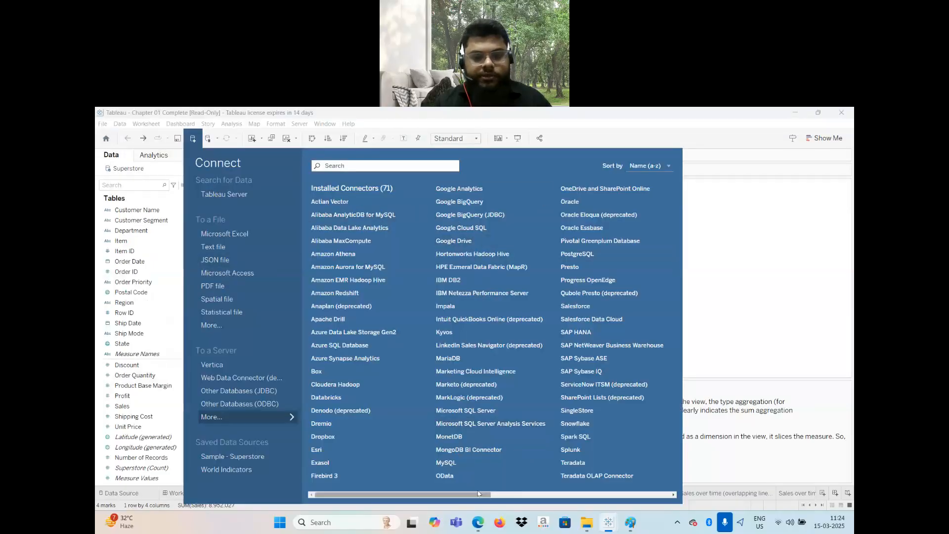
pyautogui.moveTo(484, 497); pyautogui.dragTo(363, 467)
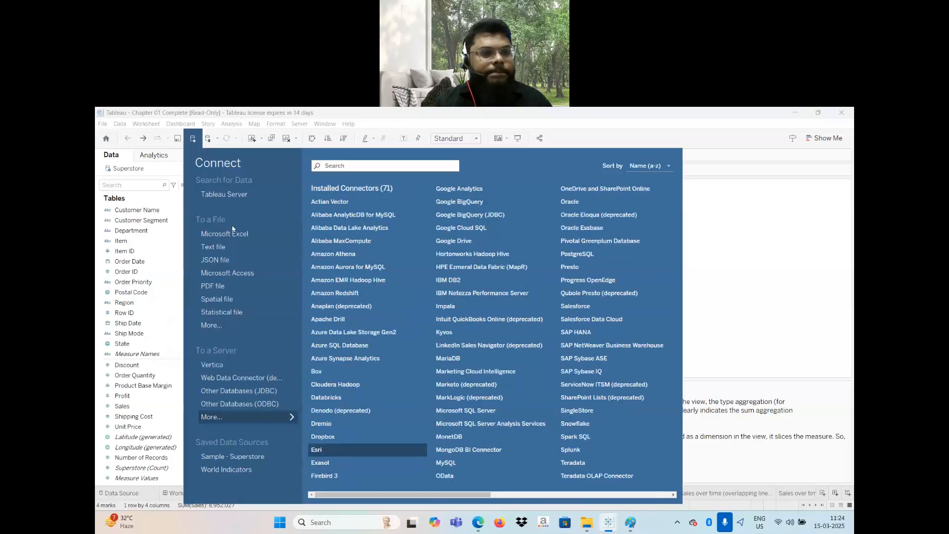
pyautogui.click(217, 249)
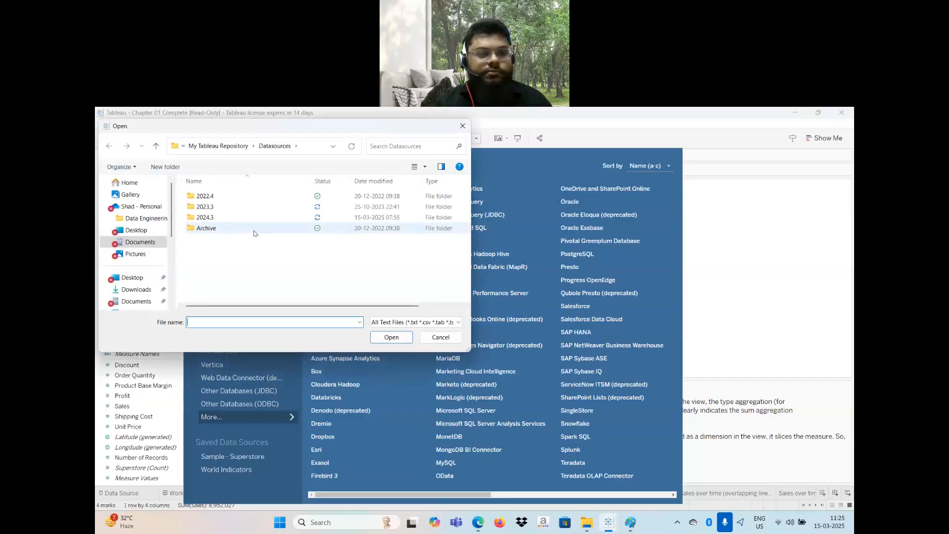
pyautogui.click(588, 523)
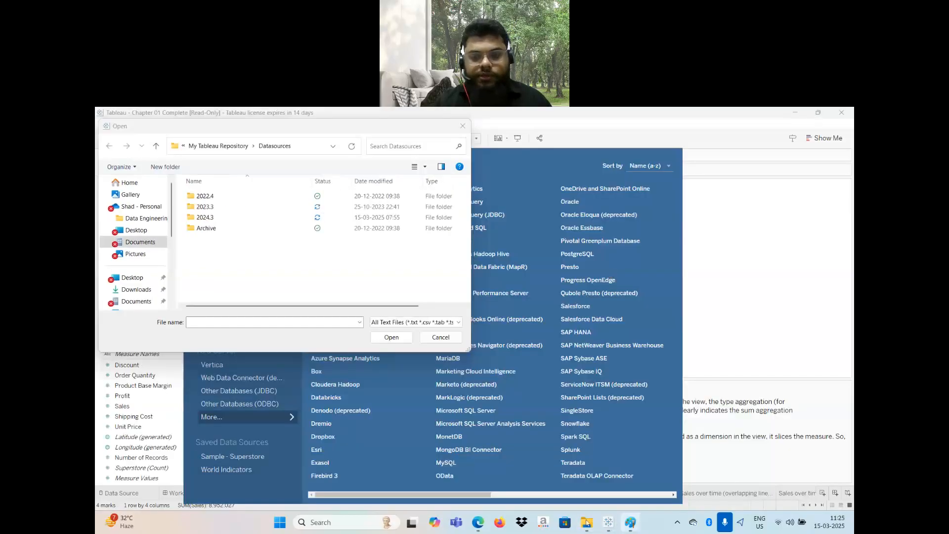
pyautogui.moveTo(585, 522)
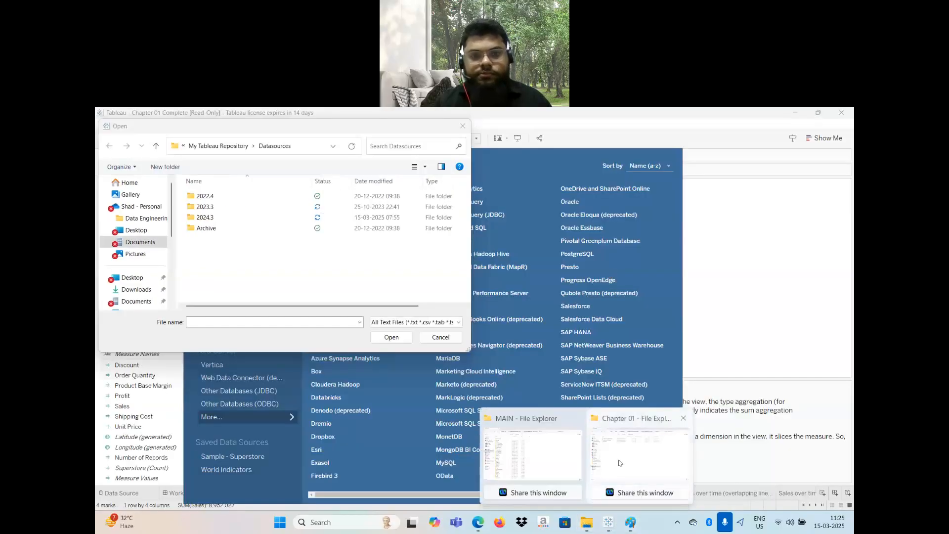
pyautogui.click(440, 337)
# - Copy the path of the Chapter 01 folder in File Explorer and return to the Chapter 01 Complete workbook in Tableau
pyautogui.click(587, 524)
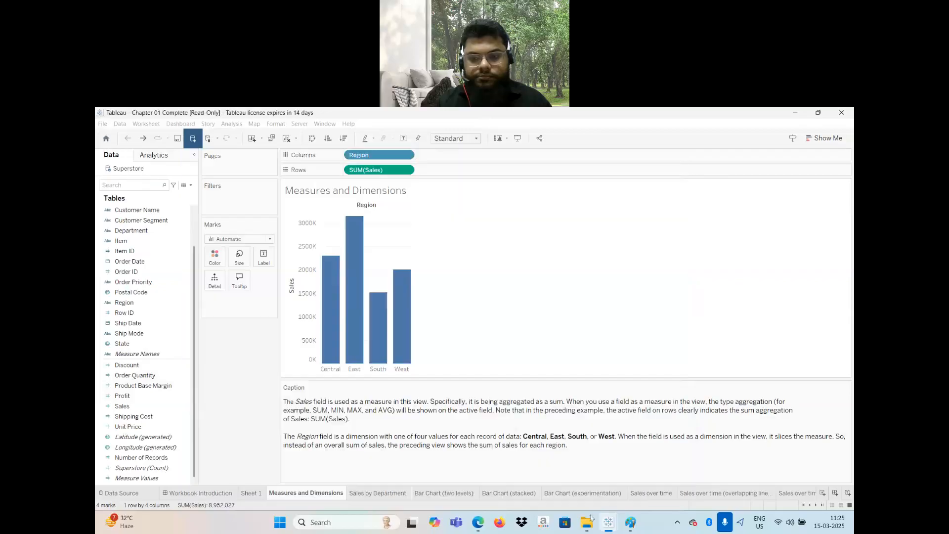
pyautogui.moveTo(587, 525)
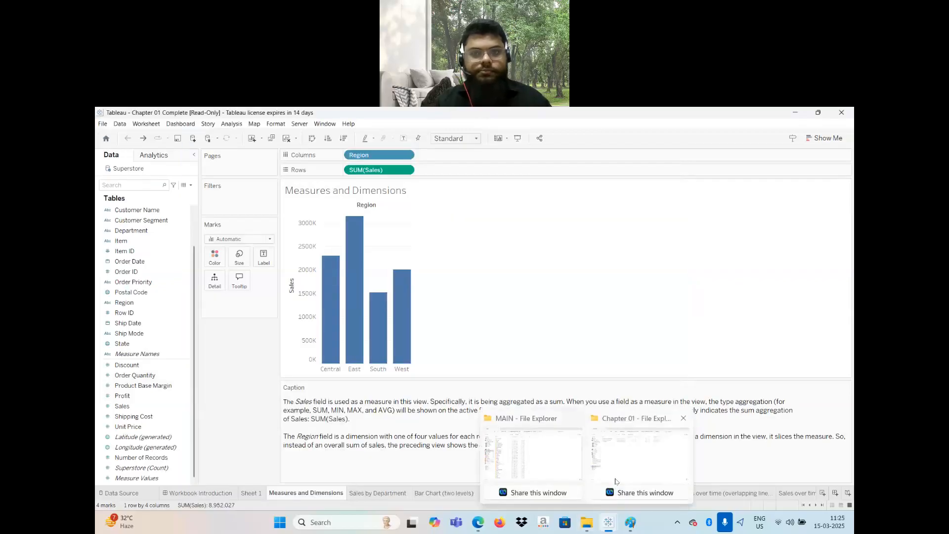
pyautogui.click(616, 482)
pyautogui.click(636, 138)
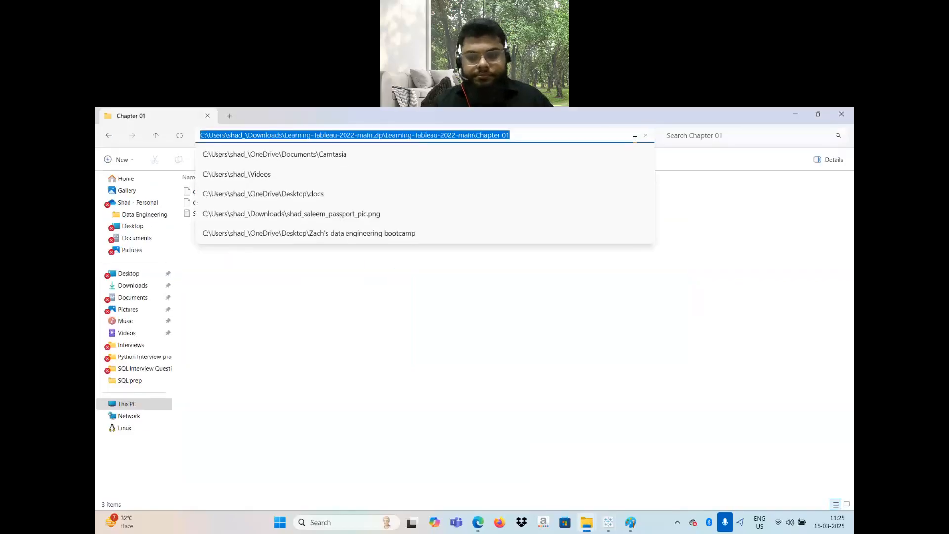
pyautogui.click(597, 278)
pyautogui.click(607, 521)
pyautogui.moveTo(607, 521)
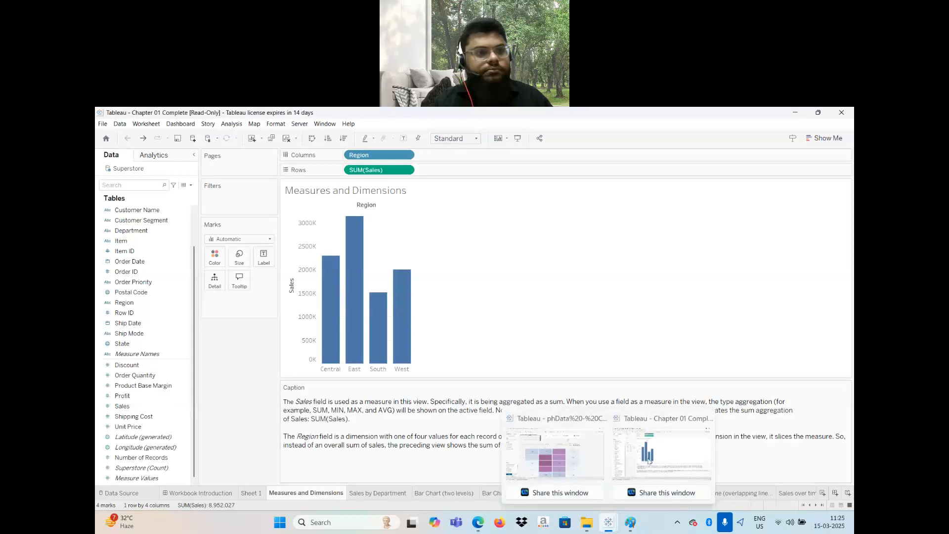
# - Connect to the Superstore text file in the Chapter 01 folder of Learning-Tableau-2022-main as a new data source
pyautogui.click(120, 124)
pyautogui.click(130, 136)
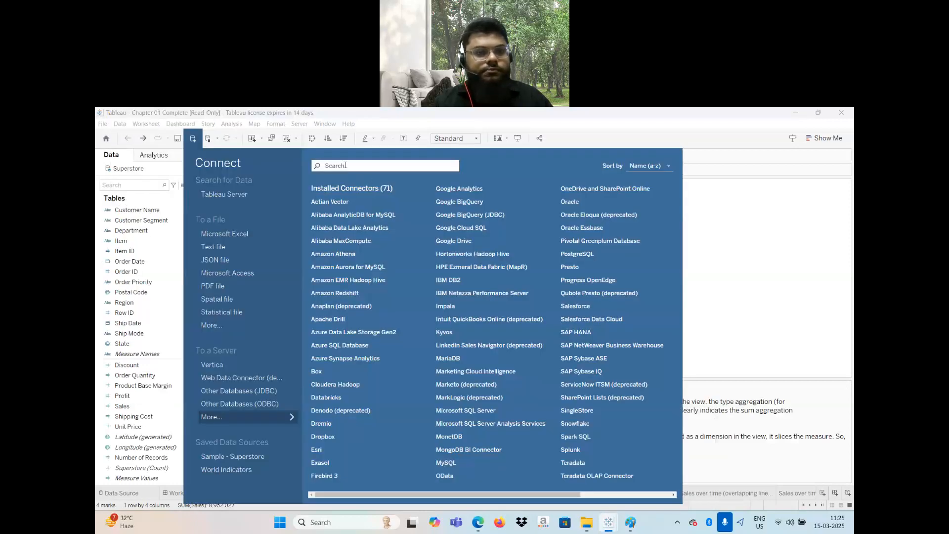
pyautogui.click(224, 248)
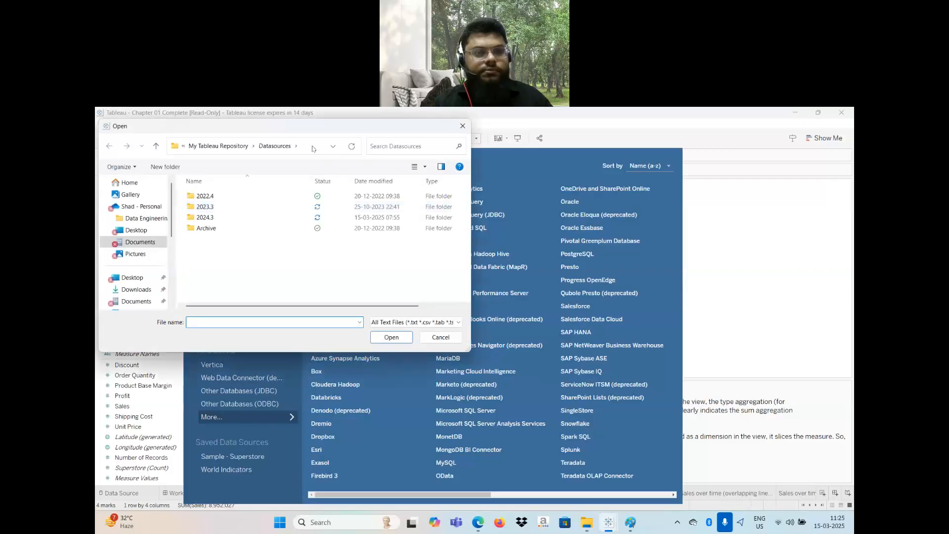
pyautogui.click(310, 151)
pyautogui.hotkey('ctrl', 'v')
pyautogui.hotkey('ctrl', 'a')
pyautogui.press('Return')
pyautogui.click(220, 197)
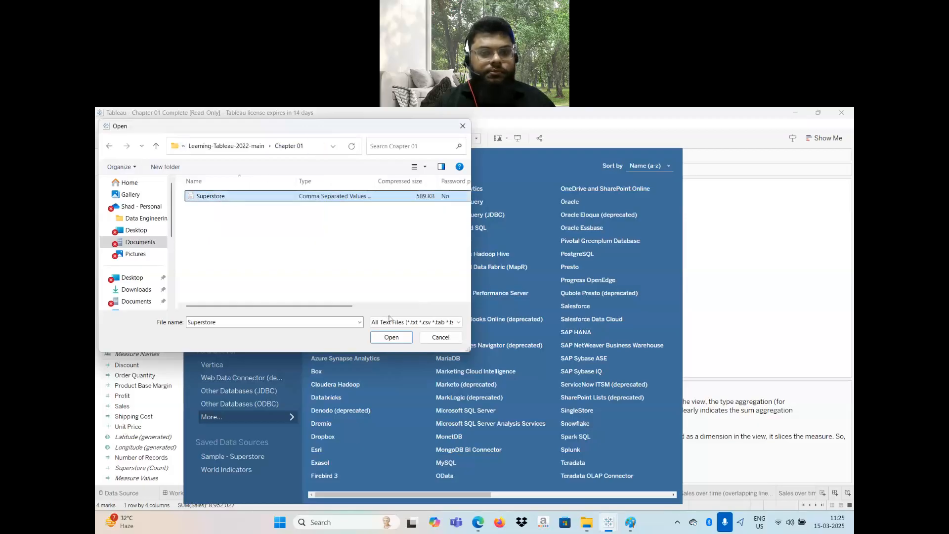
pyautogui.click(392, 337)
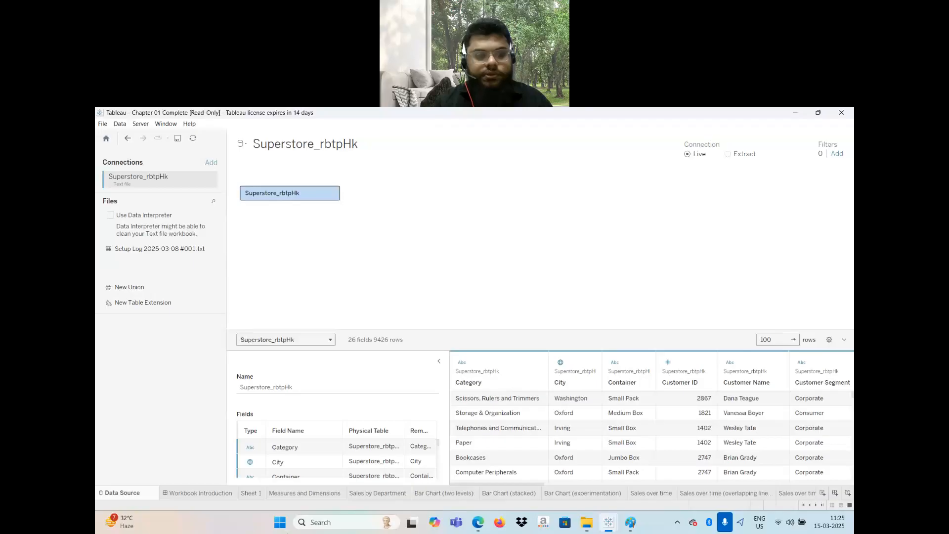
# - Add a new worksheet, a new dashboard, a new story and a second new worksheet to the workbook
pyautogui.moveTo(253, 494)
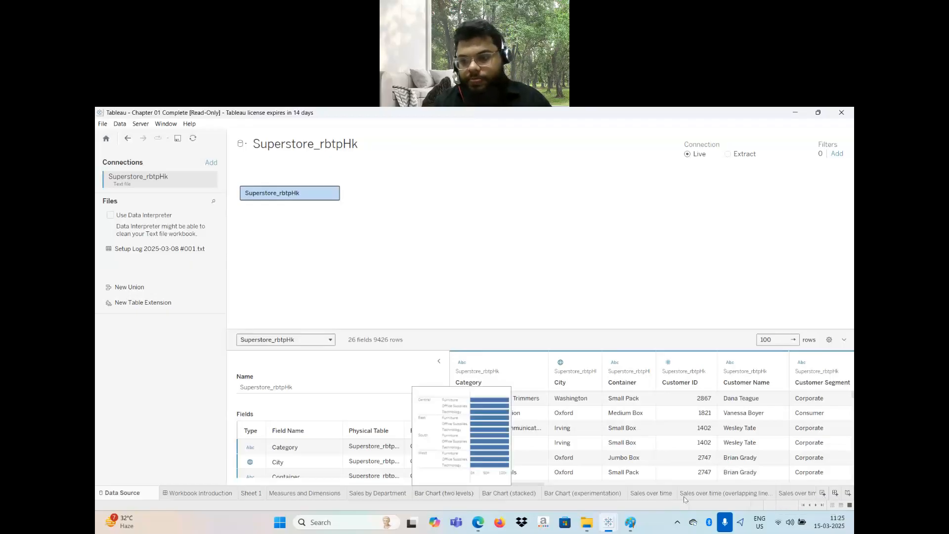
pyautogui.click(822, 492)
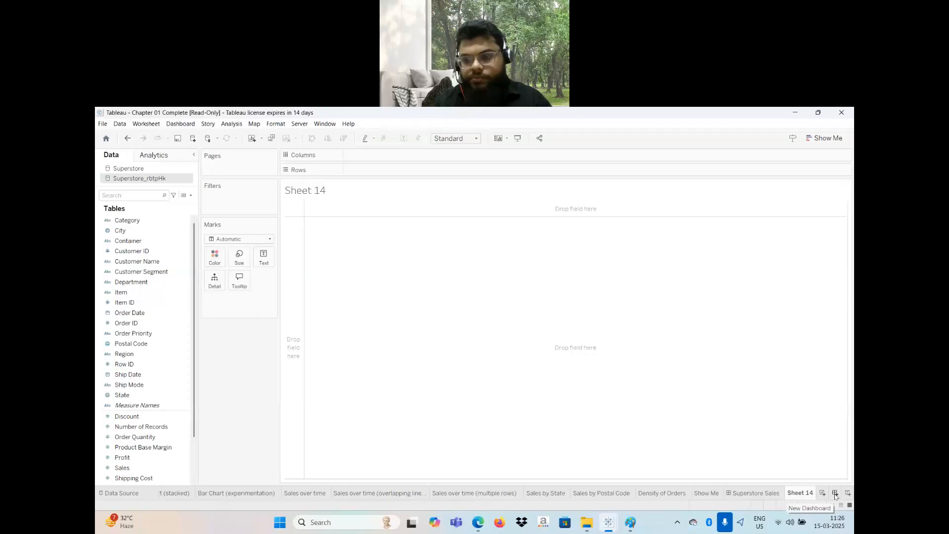
pyautogui.click(835, 493)
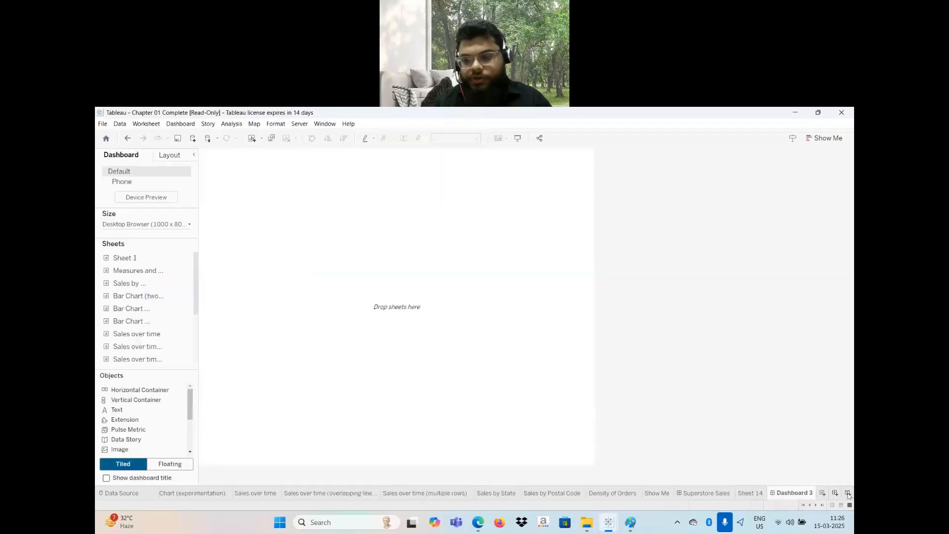
pyautogui.click(848, 493)
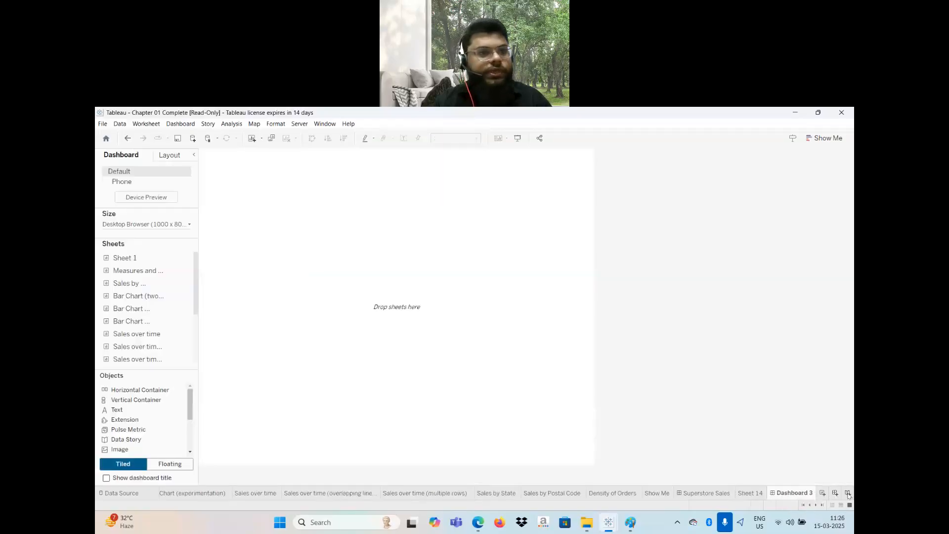
pyautogui.click(149, 125)
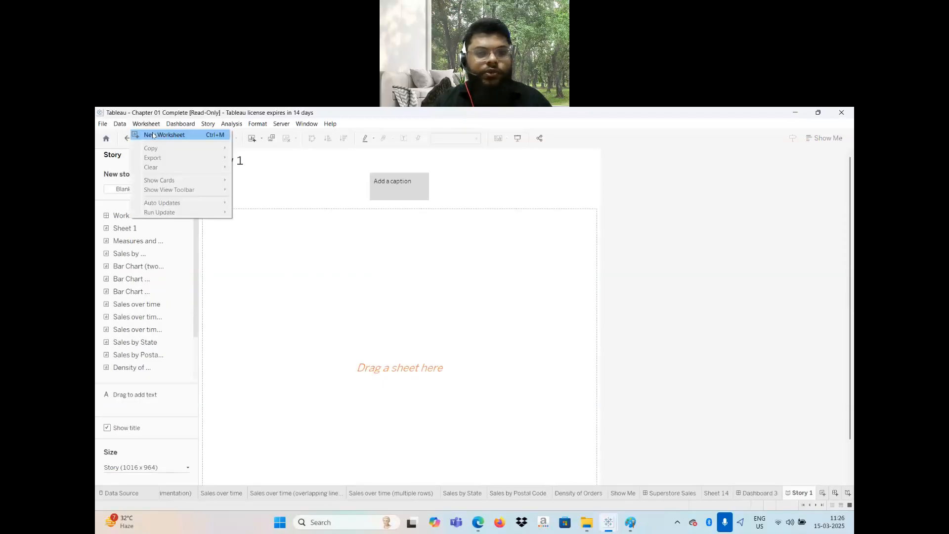
pyautogui.click(152, 135)
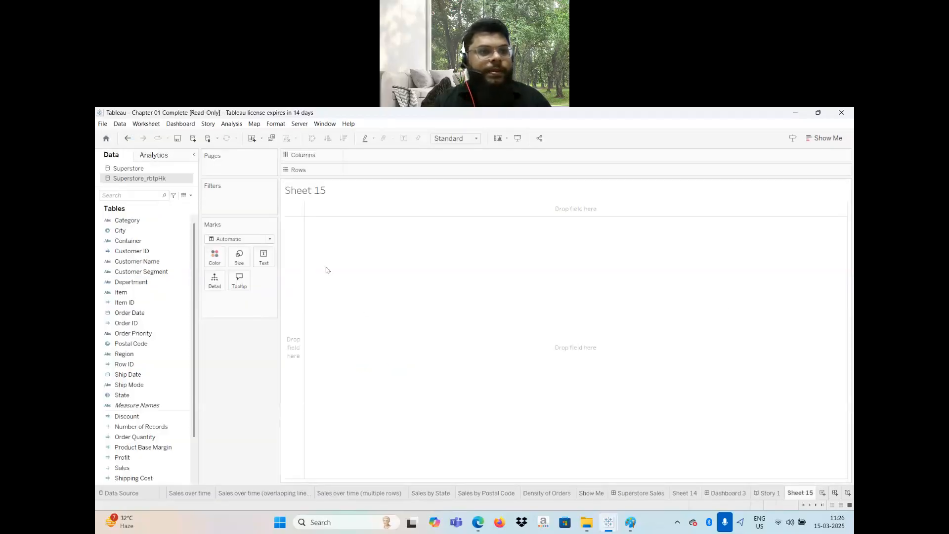
pyautogui.click(182, 123)
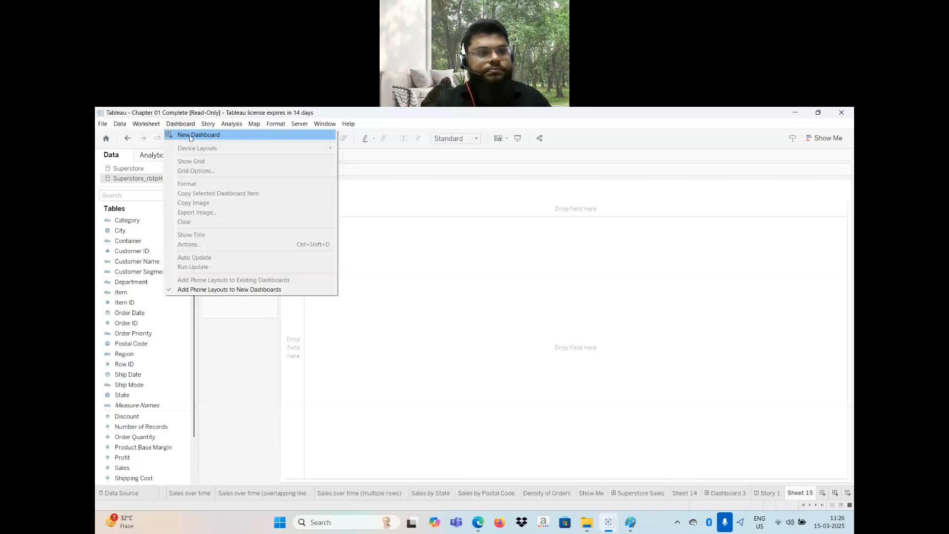
pyautogui.moveTo(214, 125)
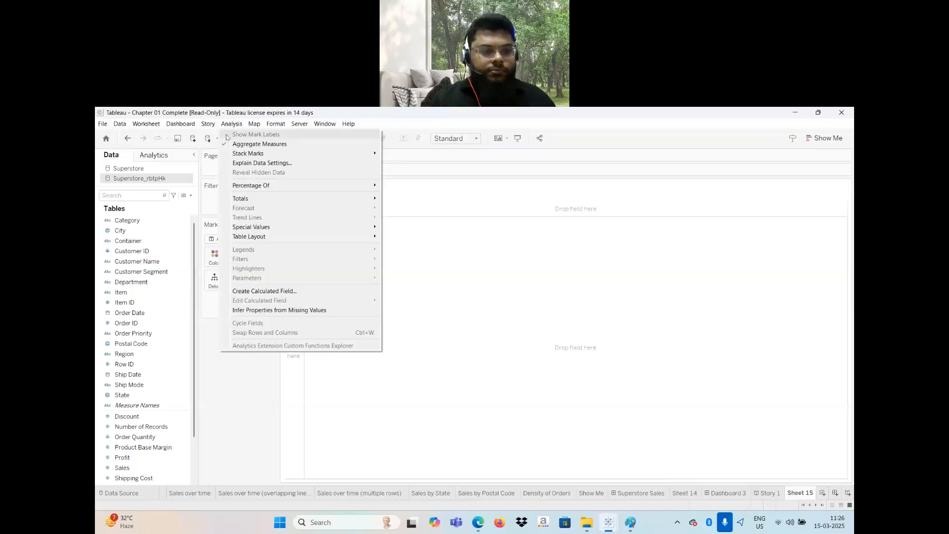
pyautogui.click(221, 393)
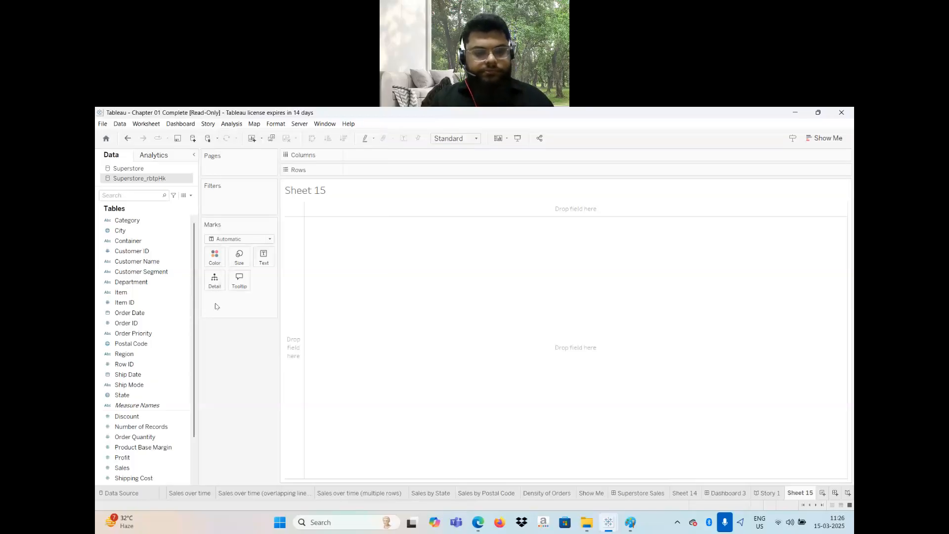
# - Go back through the sheets to the Workbook Introduction and open the Measures and Dimensions sheet
pyautogui.click(177, 497)
pyautogui.click(177, 497)
pyautogui.click(176, 497)
pyautogui.click(177, 497)
pyautogui.click(177, 497)
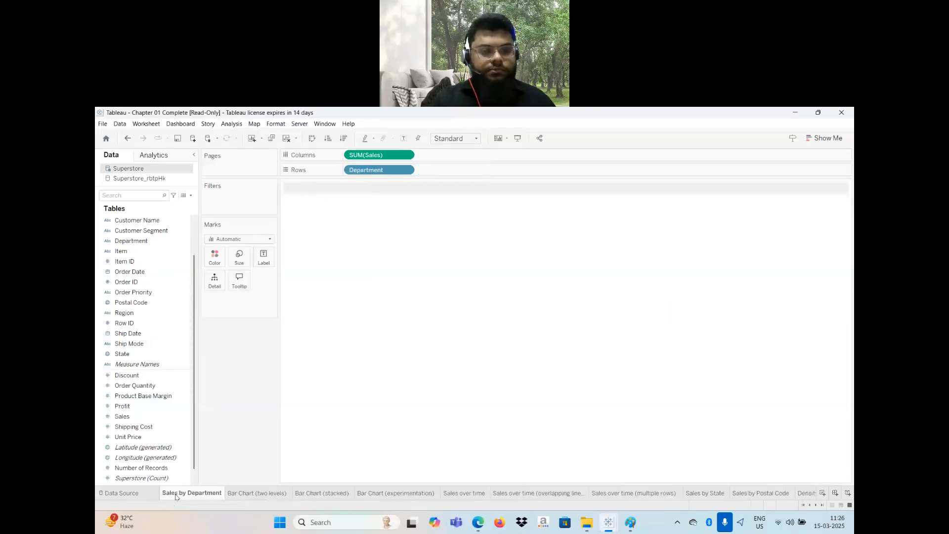
pyautogui.click(177, 496)
pyautogui.click(176, 497)
pyautogui.click(176, 497)
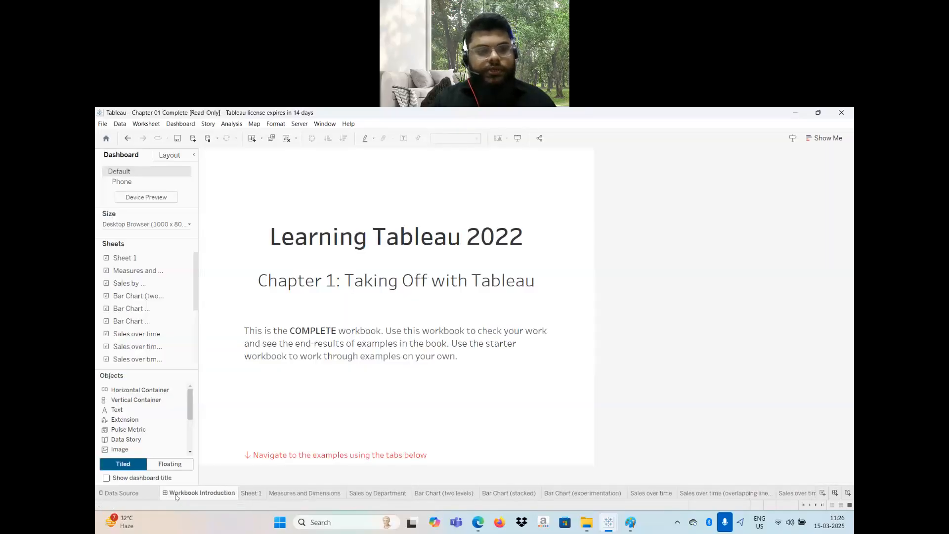
pyautogui.hotkey('ctrl', 'Tab')
pyautogui.hotkey('ctrl', 'Tab')
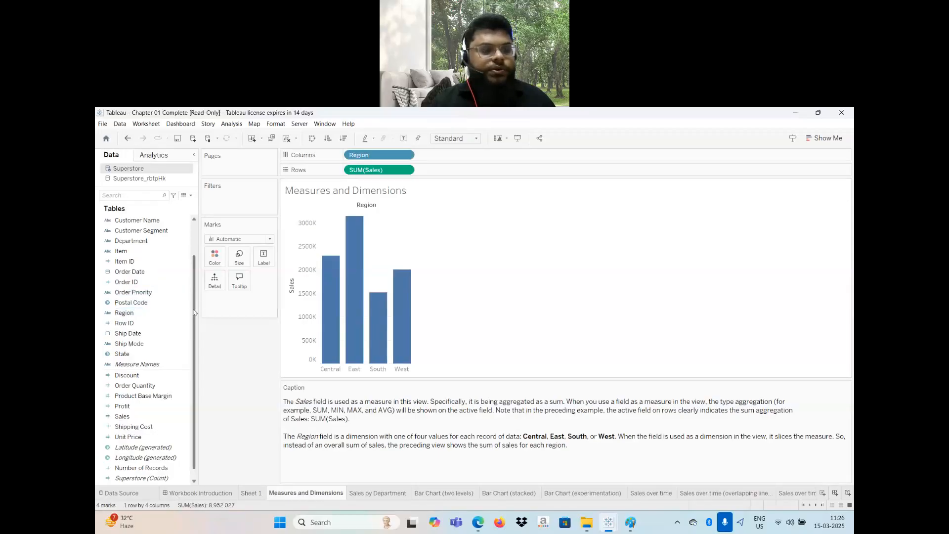
# - Examine the dimension and measure fields of the Superstore data source and of the newly connected Superstore_rbtpHk source
pyautogui.scroll(4, 194, 312)
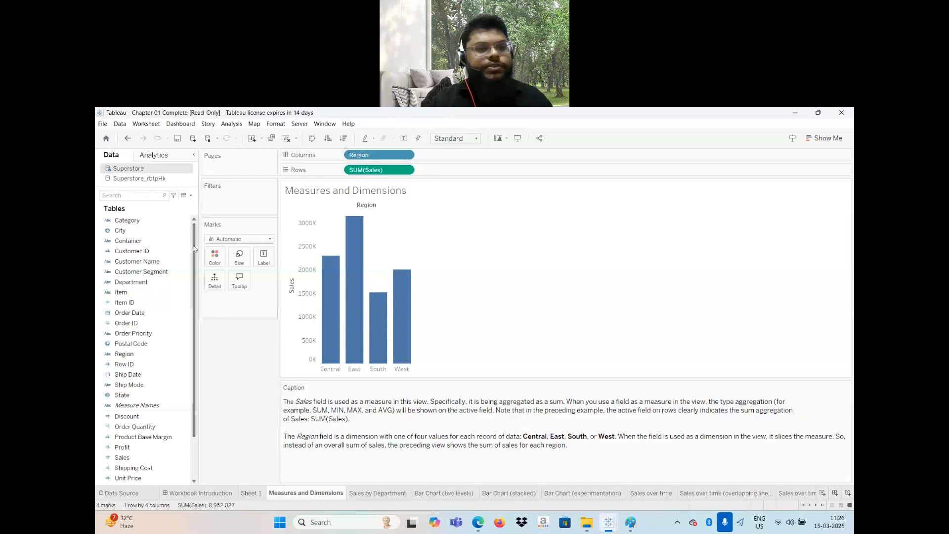
pyautogui.scroll(-2, 197, 276)
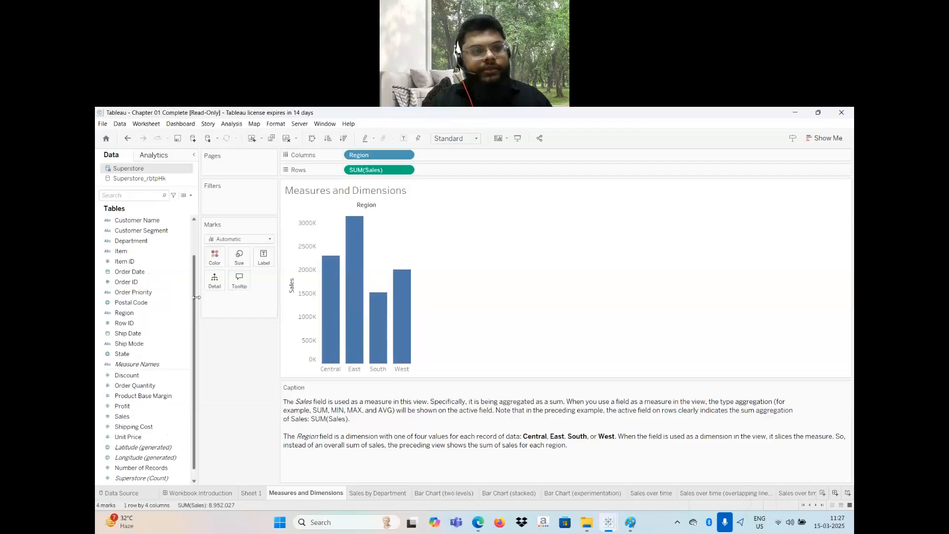
pyautogui.click(131, 179)
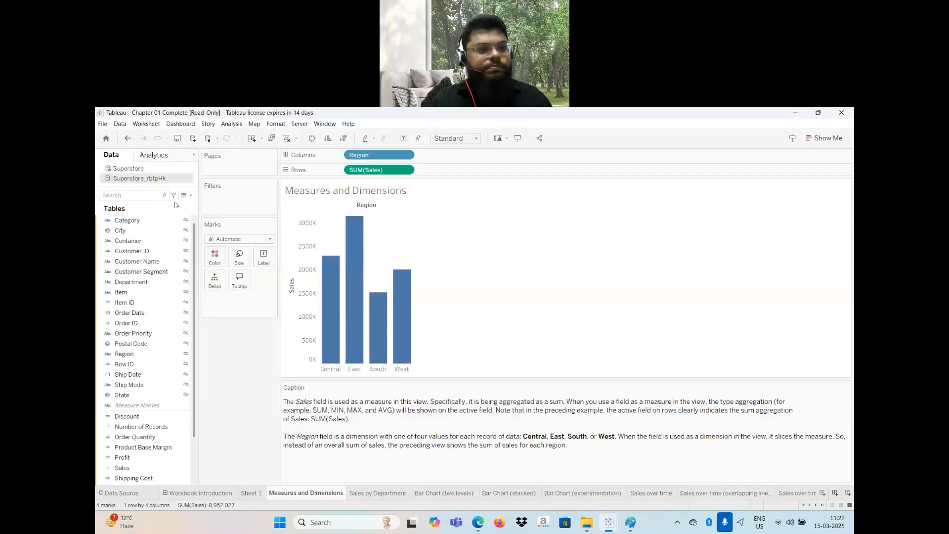
pyautogui.moveTo(195, 252); pyautogui.dragTo(196, 302)
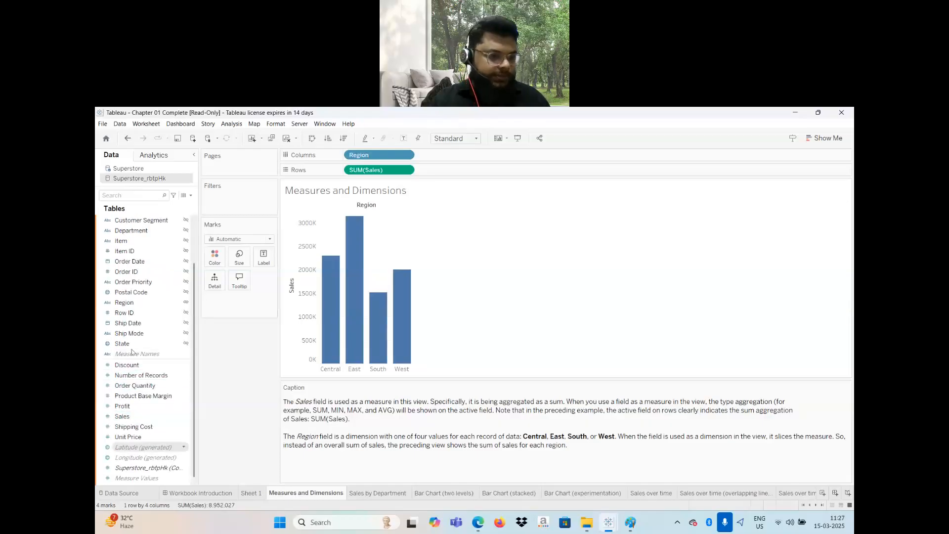
pyautogui.click(130, 366)
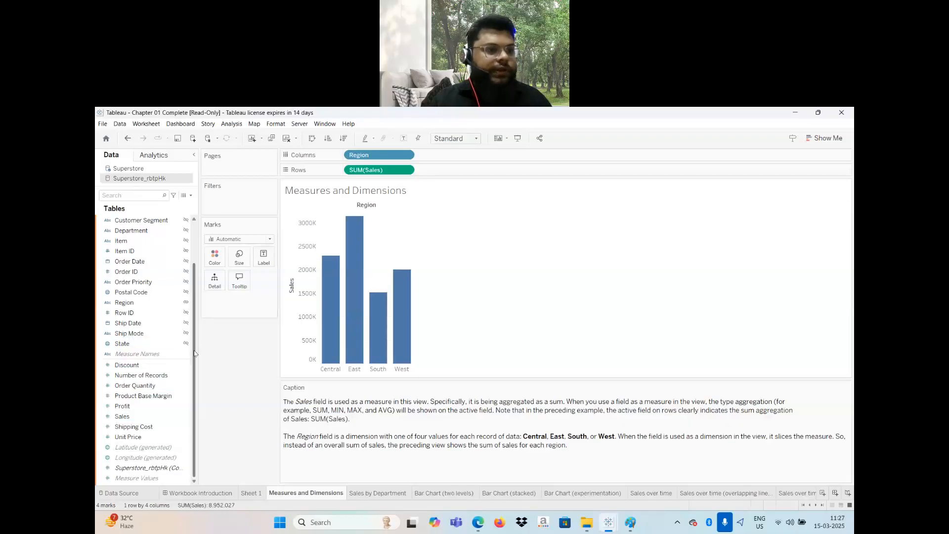
pyautogui.scroll(2, 147, 237)
pyautogui.click(117, 221)
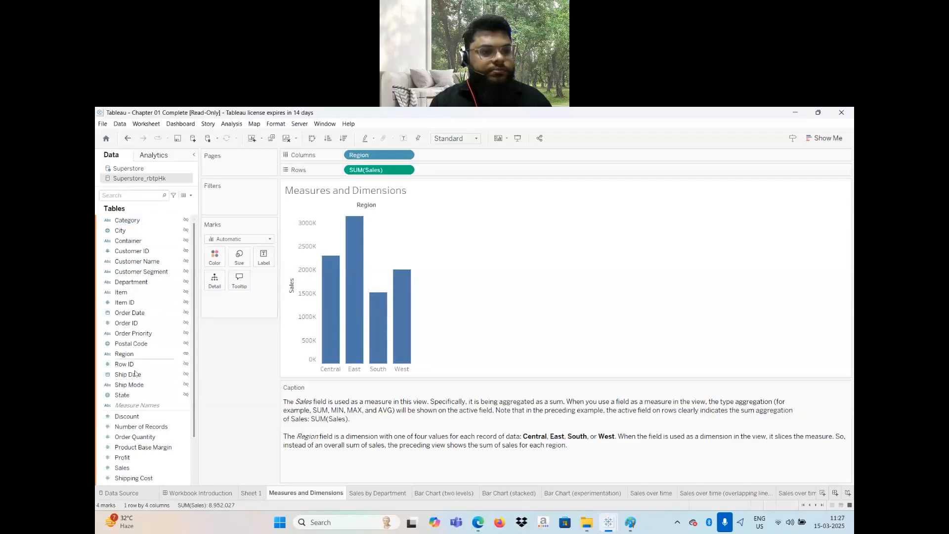
pyautogui.scroll(-2, 196, 395)
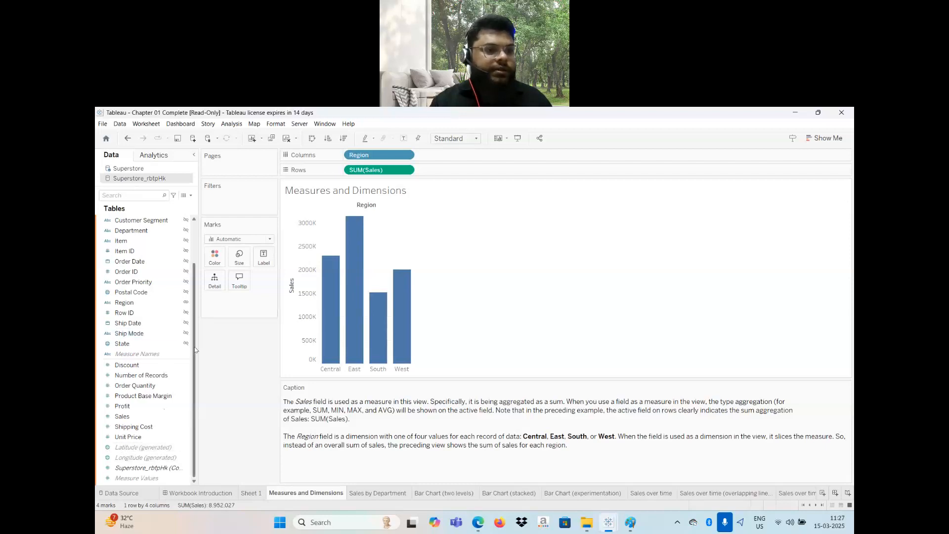
pyautogui.scroll(2, 195, 306)
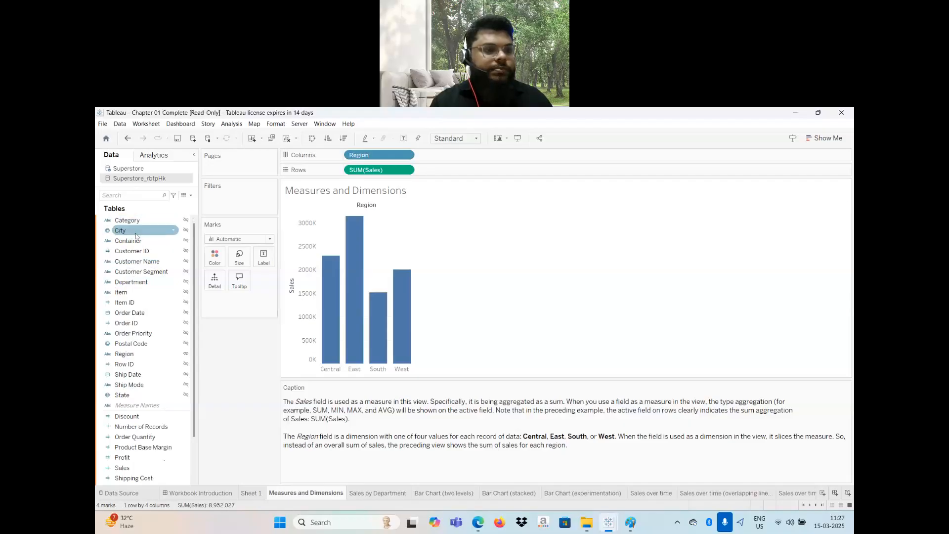
# - View the connection page and data preview of the Superstore_rbtpHk source, and open Sheet 1
pyautogui.doubleClick(130, 179)
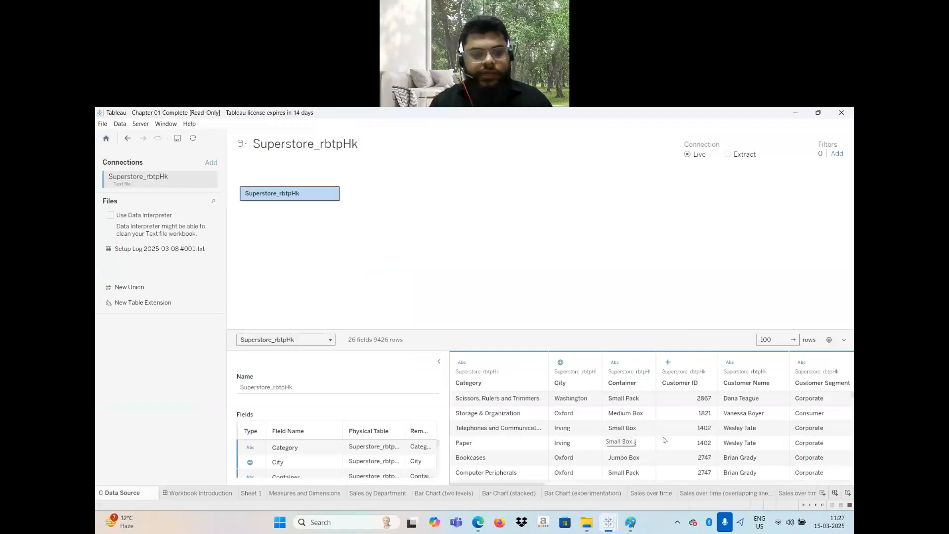
pyautogui.click(245, 493)
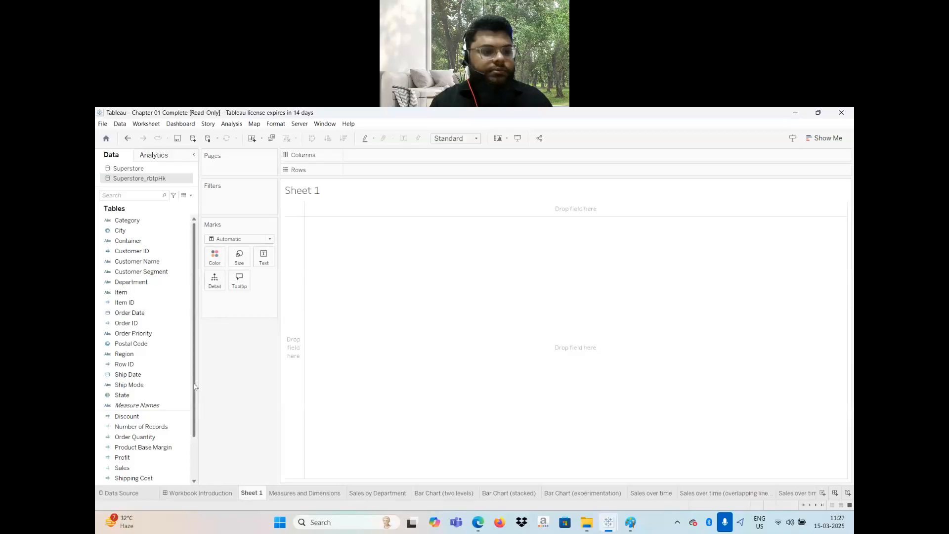
# - Examine the dimensions and measures of the Superstore_rbtpHk source on Sheet 1, from Category through Measure Values
pyautogui.scroll(-3, 197, 439)
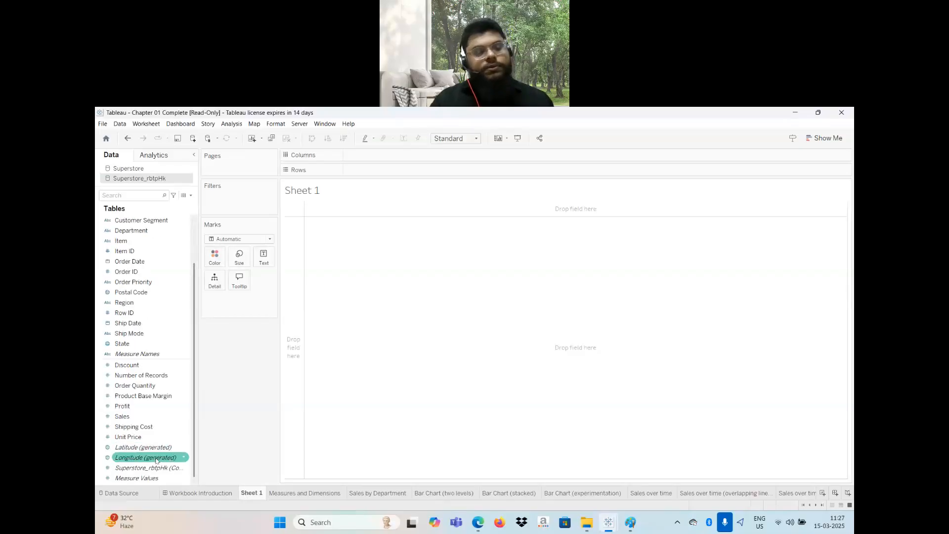
pyautogui.moveTo(155, 449)
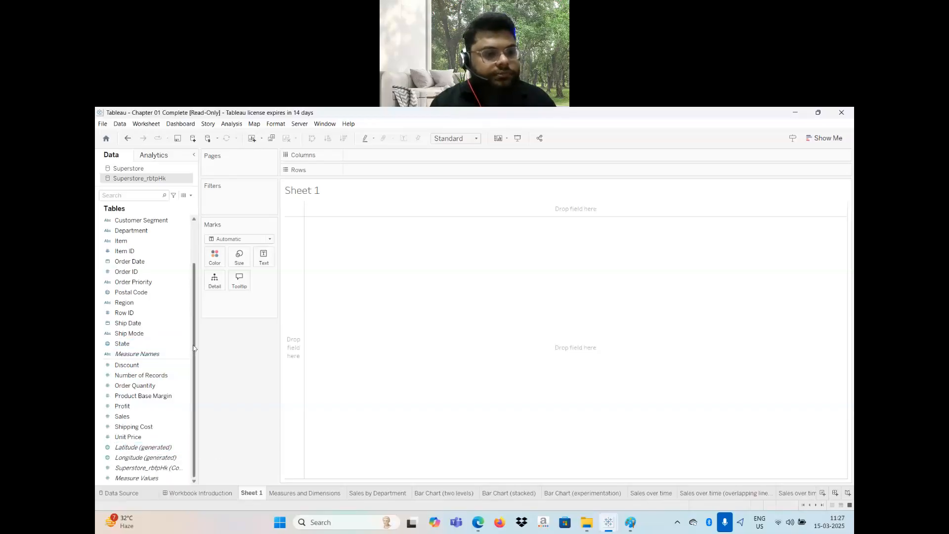
pyautogui.scroll(1, 195, 347)
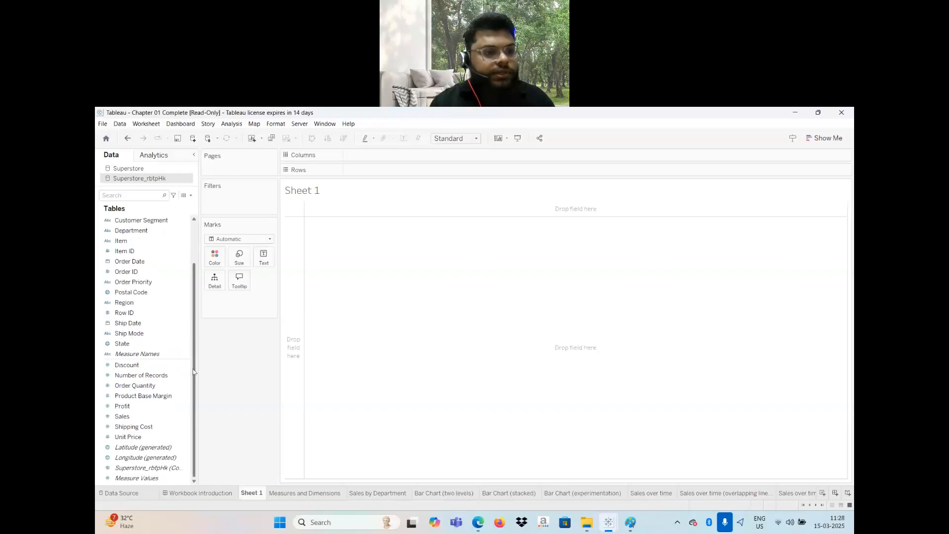
pyautogui.moveTo(194, 361); pyautogui.dragTo(194, 320)
pyautogui.click(143, 263)
pyautogui.click(122, 253)
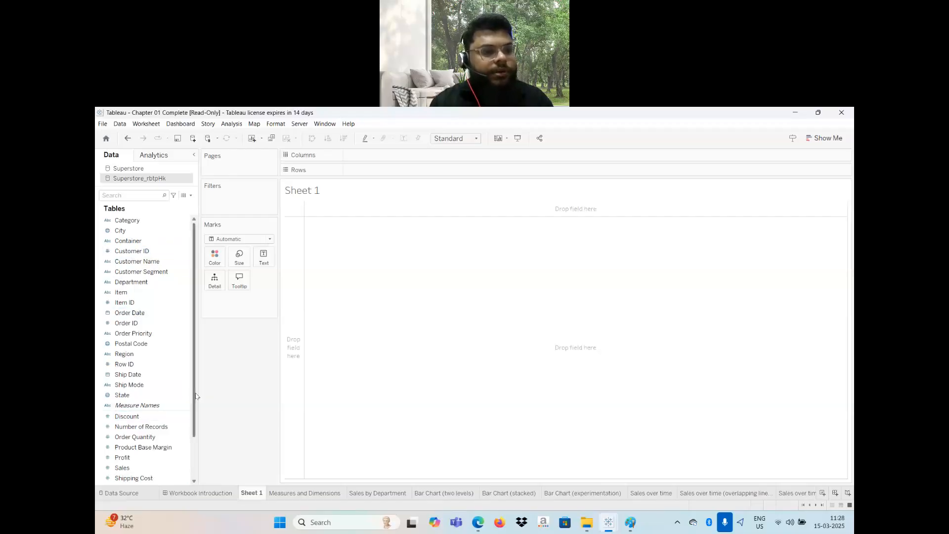
pyautogui.moveTo(194, 416); pyautogui.dragTo(192, 387)
pyautogui.click(118, 304)
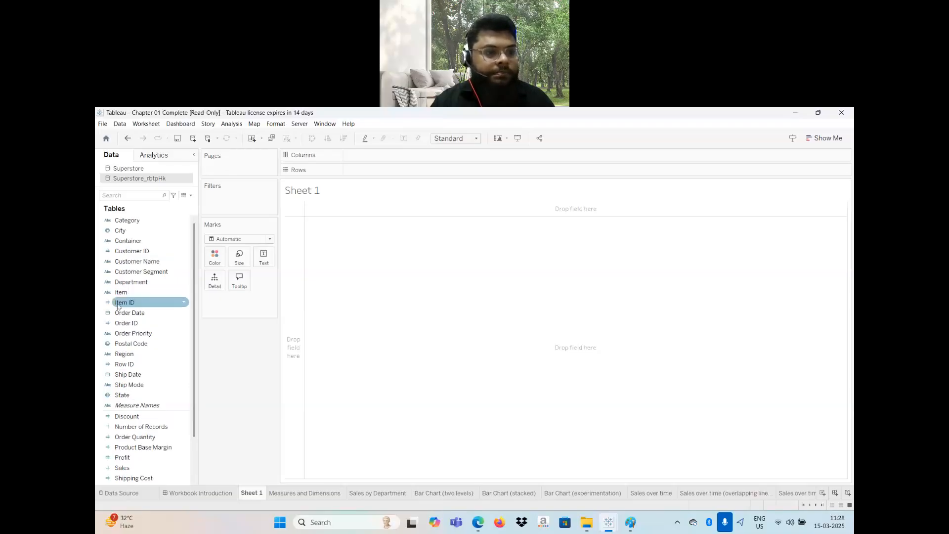
# - Convert Customer ID from a dimension to a measure, and turn it back into a dimension
pyautogui.click(131, 252)
pyautogui.moveTo(131, 254); pyautogui.dragTo(132, 432)
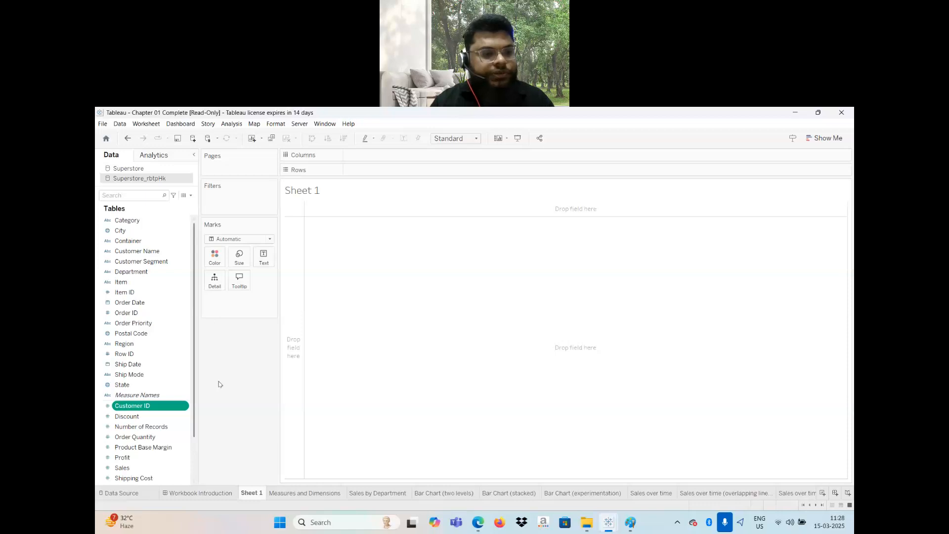
pyautogui.scroll(-2, 203, 462)
pyautogui.scroll(2, 196, 363)
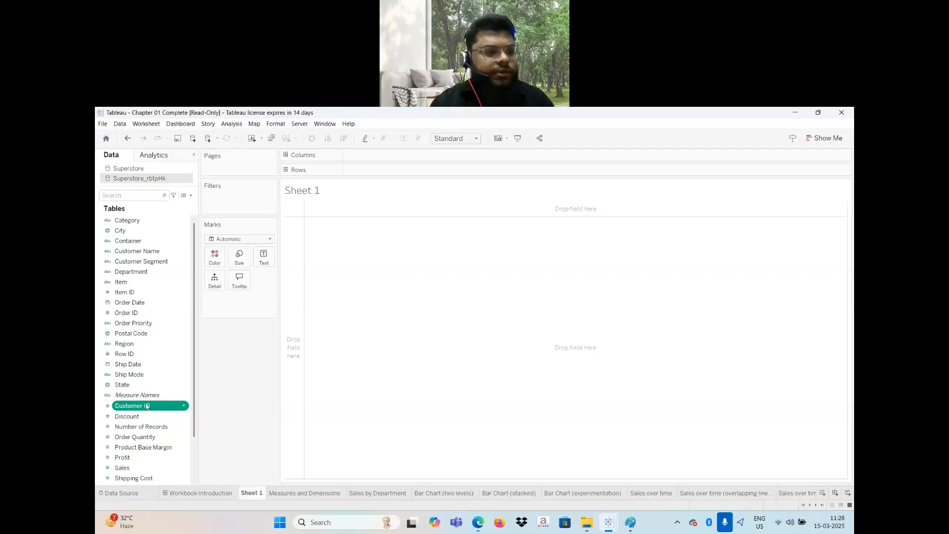
pyautogui.moveTo(148, 406)
pyautogui.mouseDown()
pyautogui.moveTo(138, 340)
pyautogui.moveTo(144, 415)
pyautogui.mouseUp()
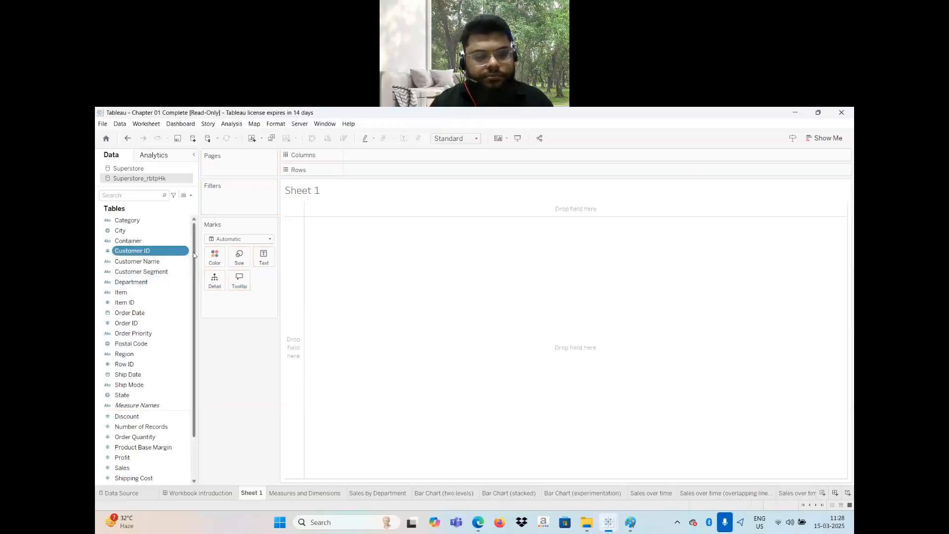
# - Open the Measures and Dimensions sheet and view the aggregation options available for Sales on Rows
pyautogui.click(289, 493)
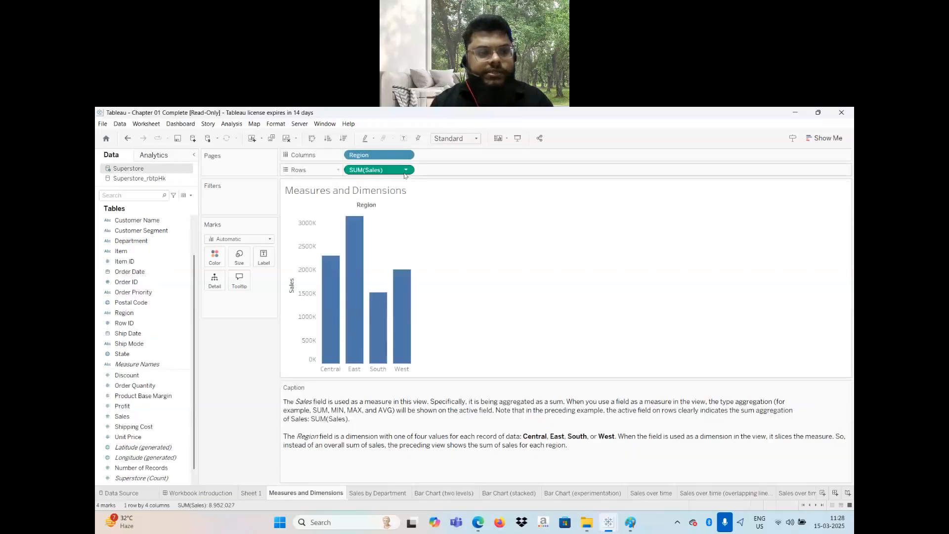
pyautogui.click(125, 417)
pyautogui.moveTo(256, 337); pyautogui.dragTo(371, 171)
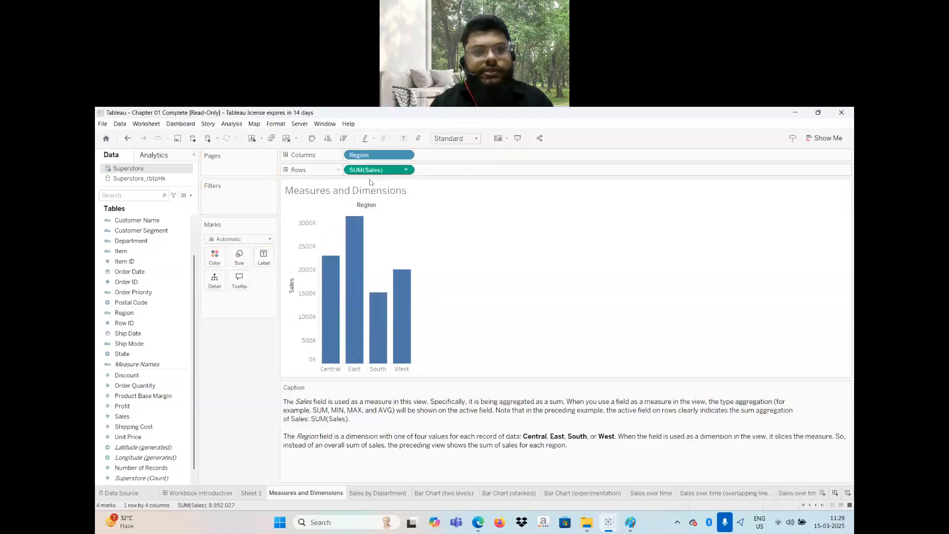
pyautogui.click(407, 171)
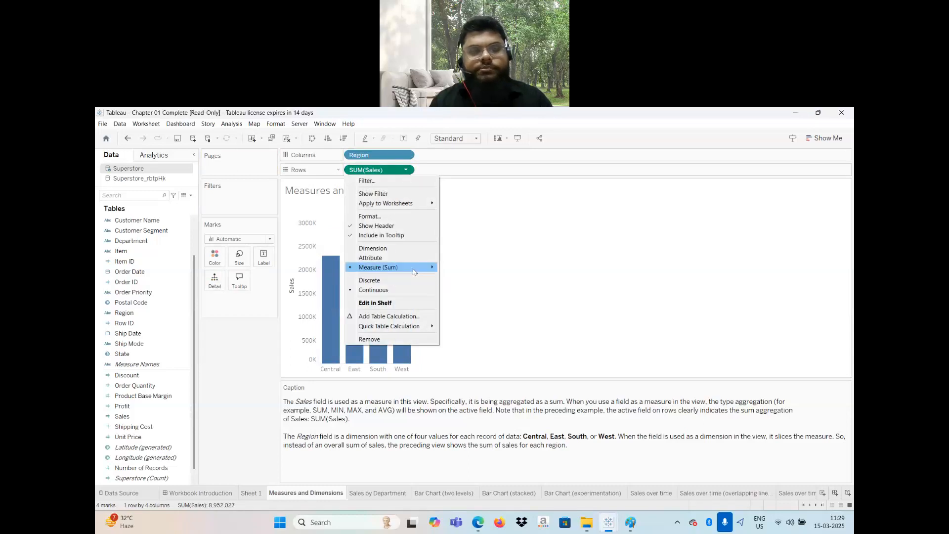
pyautogui.moveTo(414, 271)
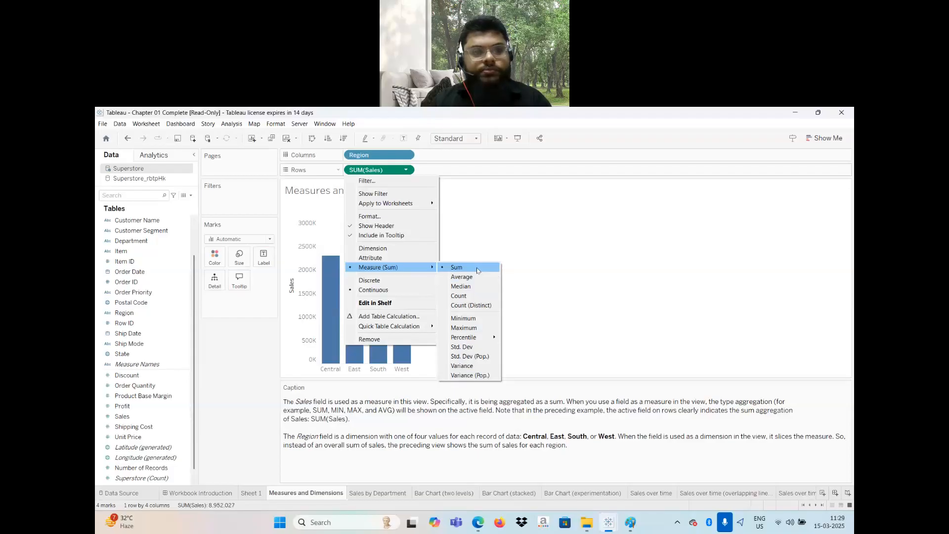
# - View the field options of Region on Columns, including its dimension and measure settings
pyautogui.click(408, 158)
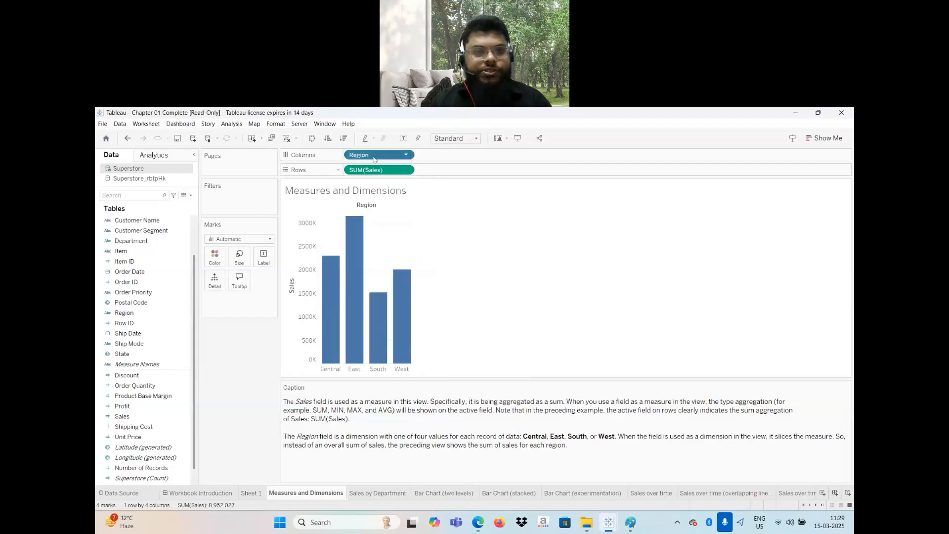
pyautogui.click(407, 156)
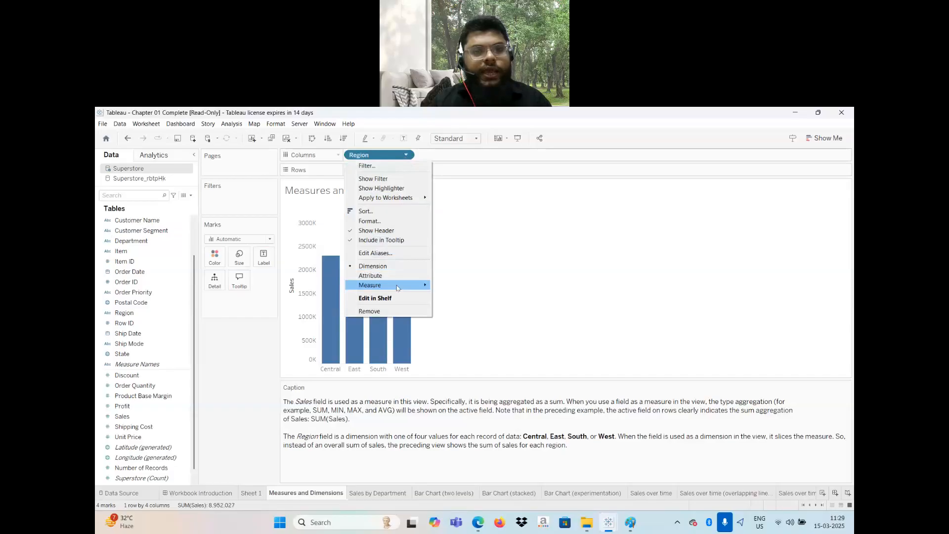
pyautogui.moveTo(398, 286)
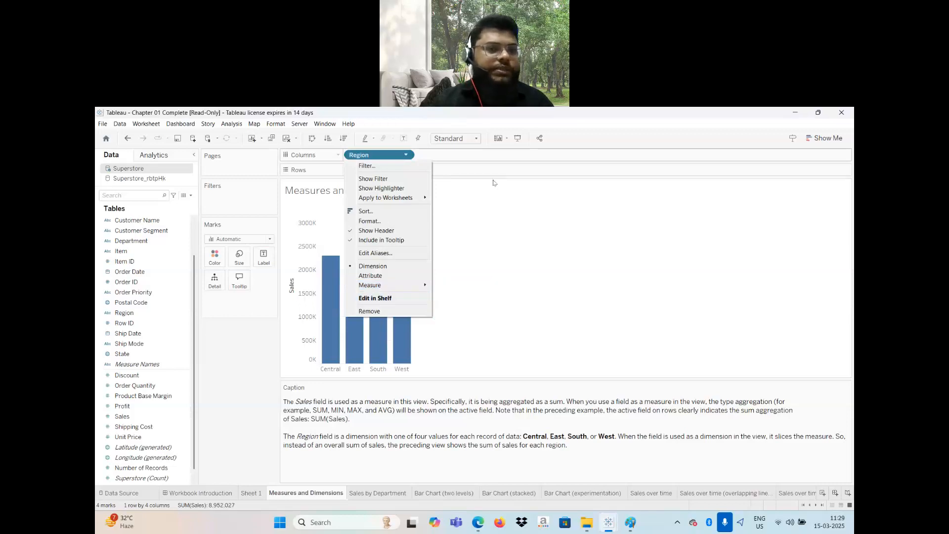
pyautogui.click(423, 109)
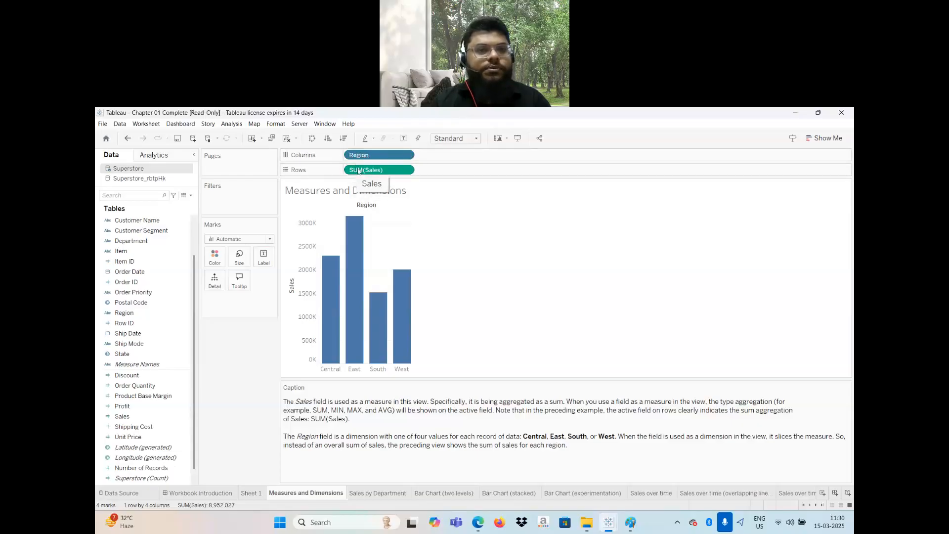
# - Swap the rows and columns of the sales by region chart, and swap them back
pyautogui.click(313, 138)
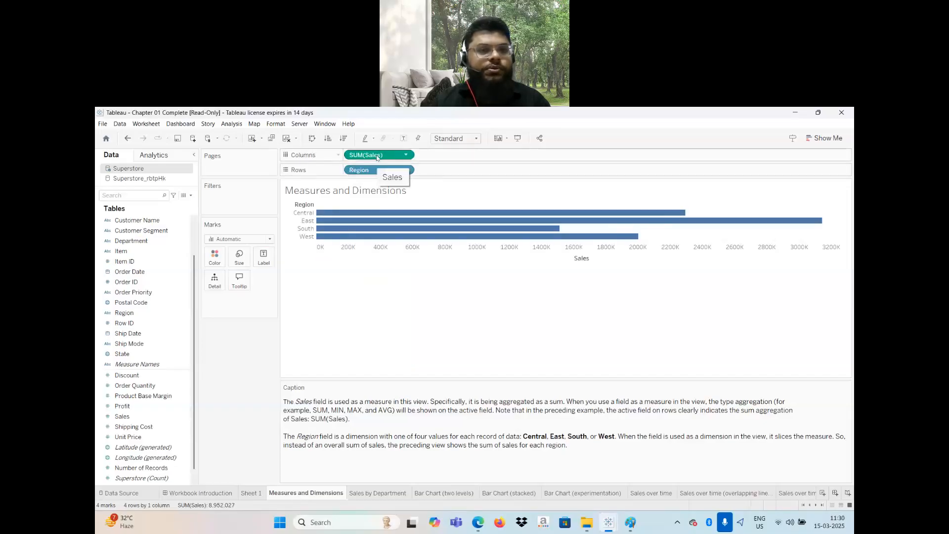
pyautogui.click(312, 141)
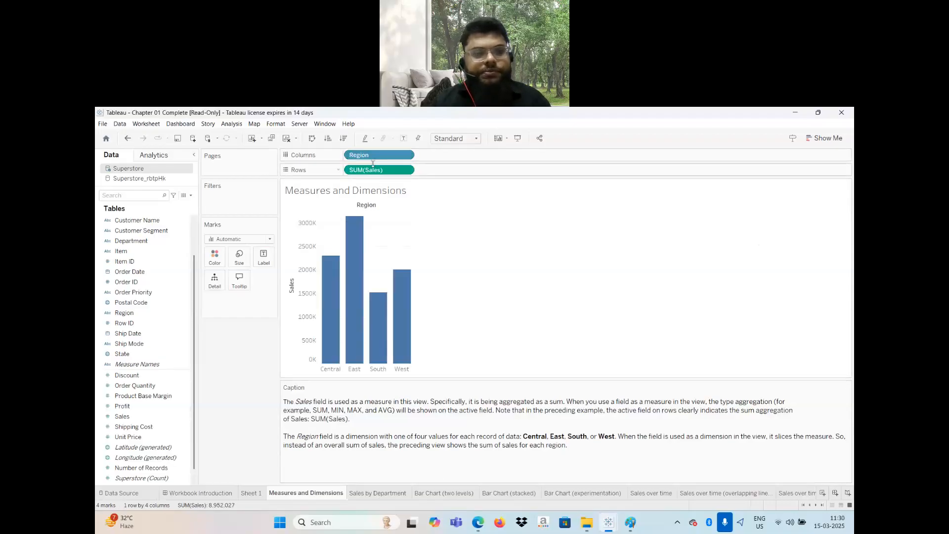
# - View the Sales by Department sheet and add a new worksheet, ending on the empty Sheet 1
pyautogui.click(374, 494)
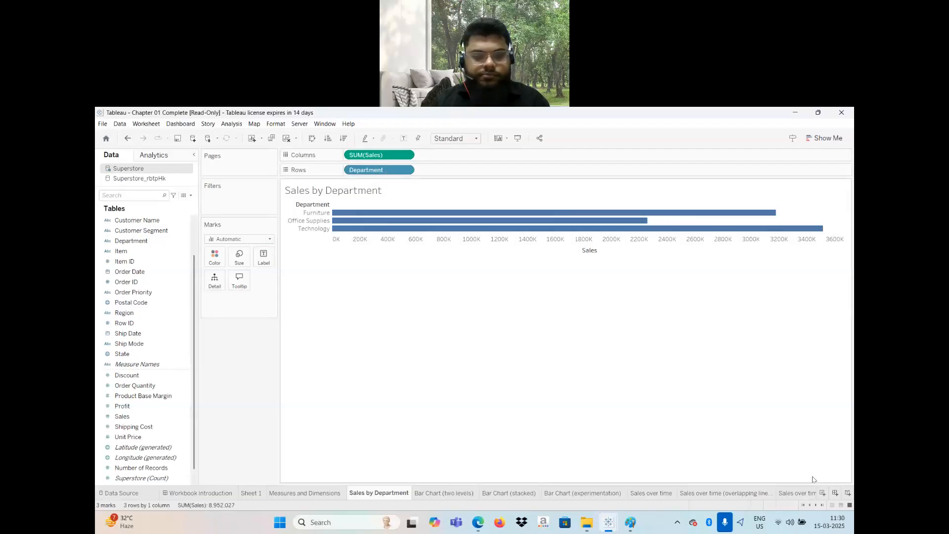
pyautogui.click(821, 492)
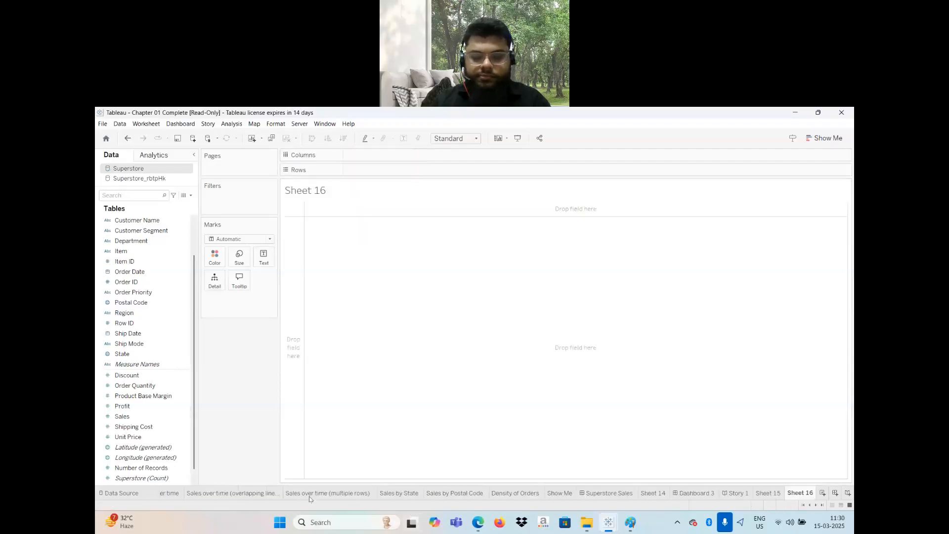
pyautogui.click(252, 497)
pyautogui.scroll(4, 252, 497)
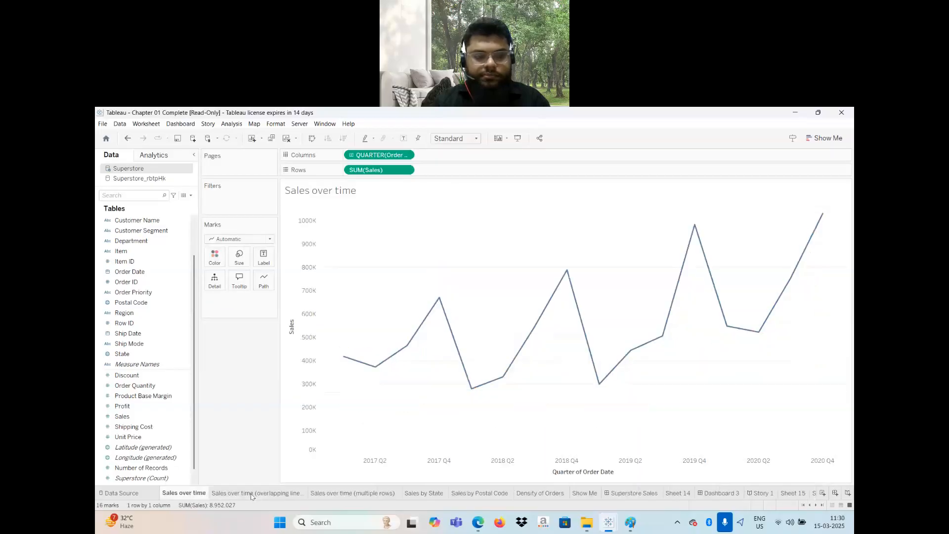
pyautogui.scroll(4, 252, 496)
pyautogui.click(250, 492)
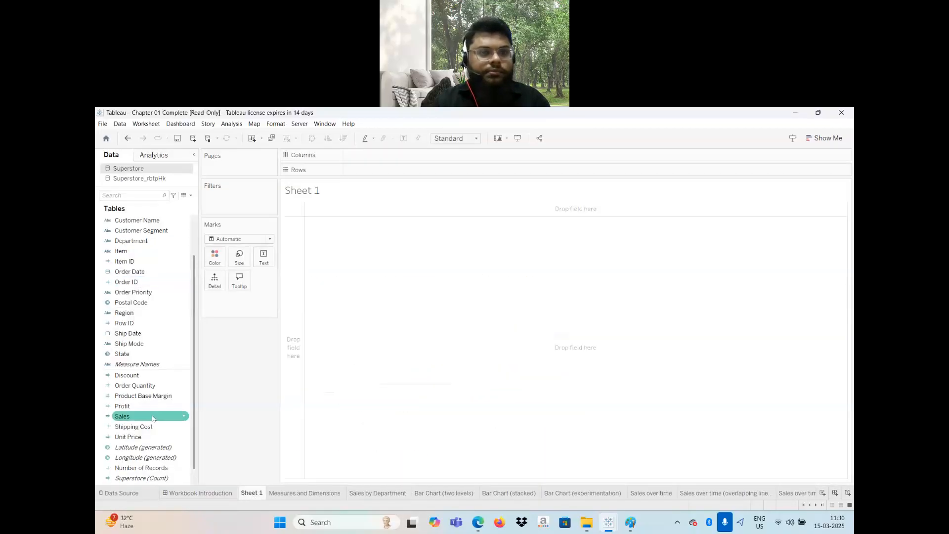
# - Build a bar chart of Sales by Department on Sheet 1 and swap its rows and columns to make it horizontal
pyautogui.moveTo(145, 419); pyautogui.dragTo(381, 171)
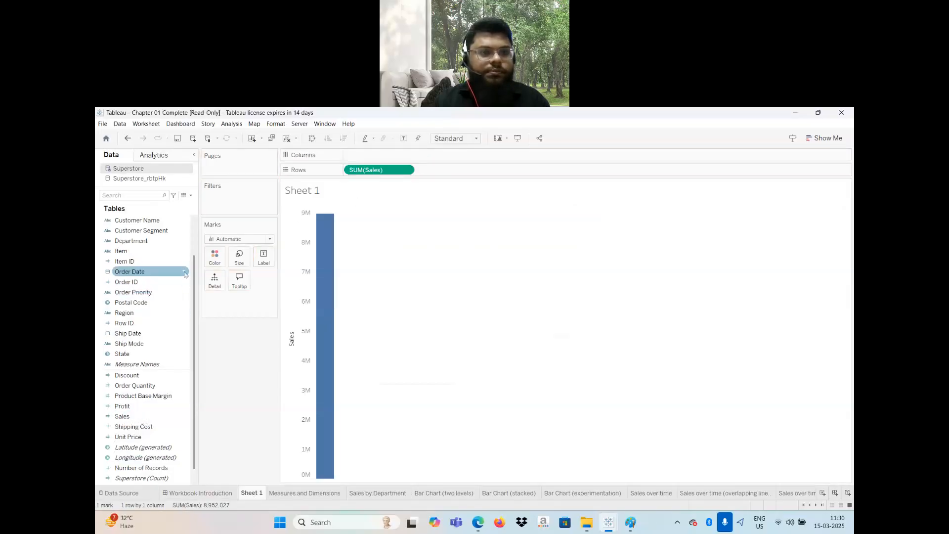
pyautogui.click(155, 240)
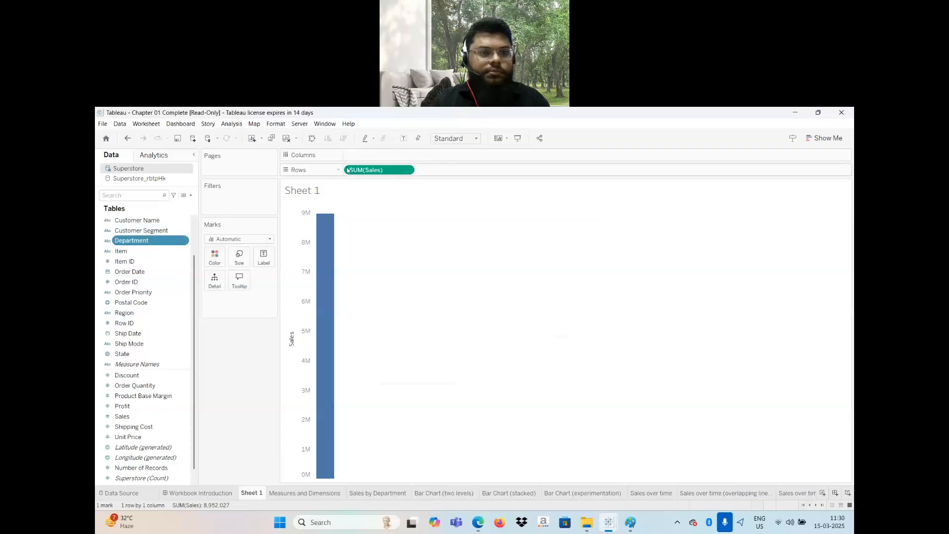
pyautogui.moveTo(157, 241); pyautogui.dragTo(390, 155)
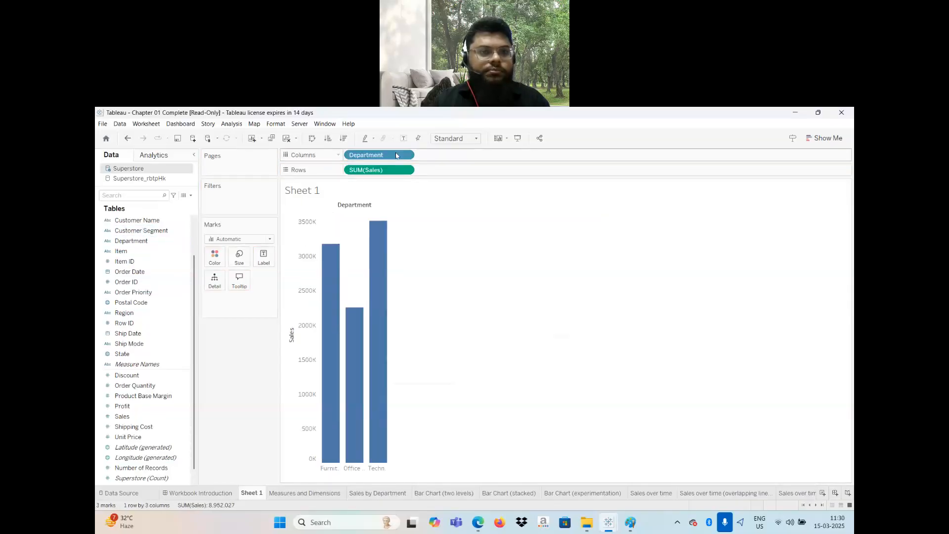
pyautogui.click(313, 139)
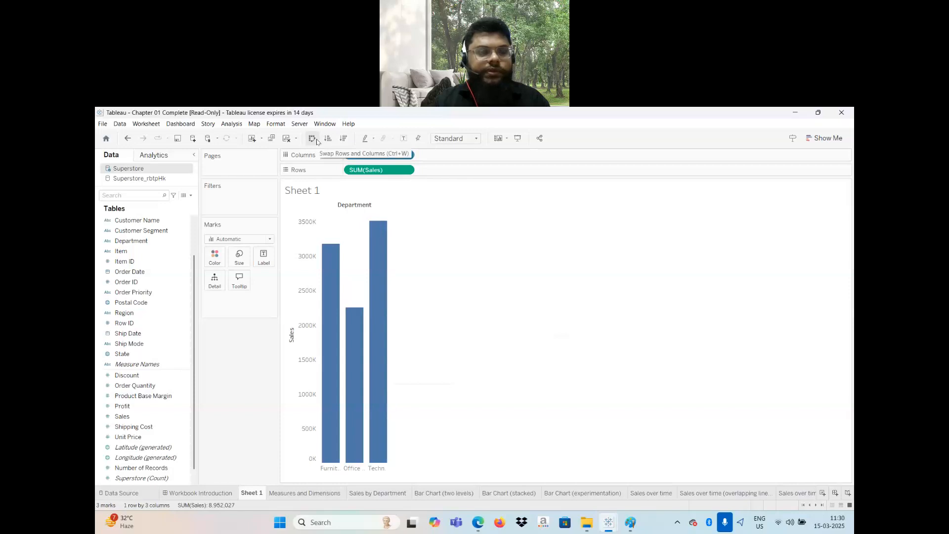
pyautogui.moveTo(447, 229)
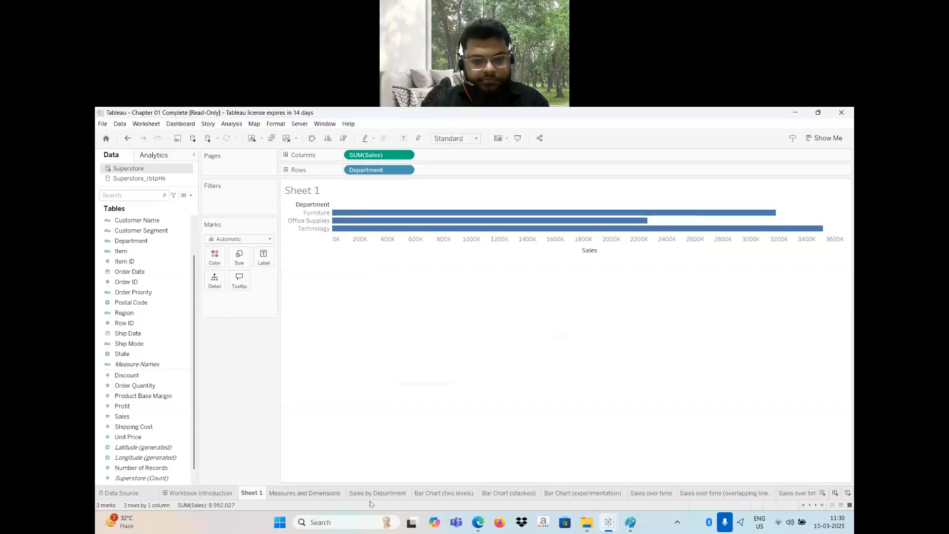
# - Open the Bar Chart (two levels) sheet and remove Region from Rows
pyautogui.click(431, 493)
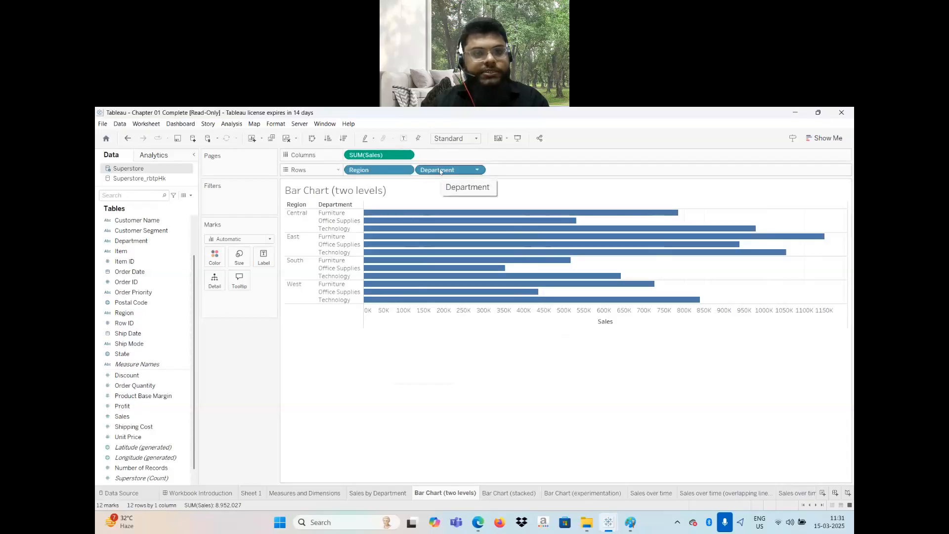
pyautogui.moveTo(389, 171); pyautogui.dragTo(251, 454)
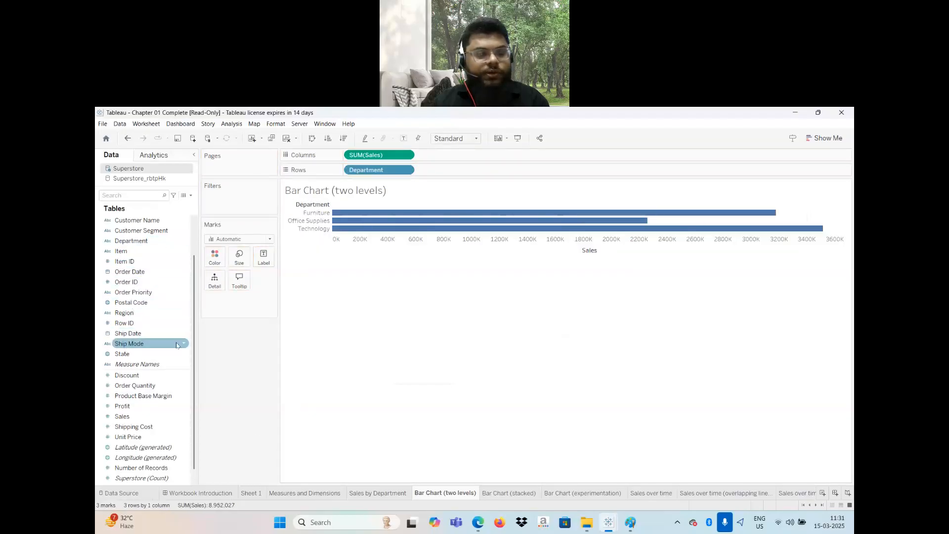
# - Search the data fields for "reg" and place Region before Department on Rows
pyautogui.scroll(-1, 193, 375)
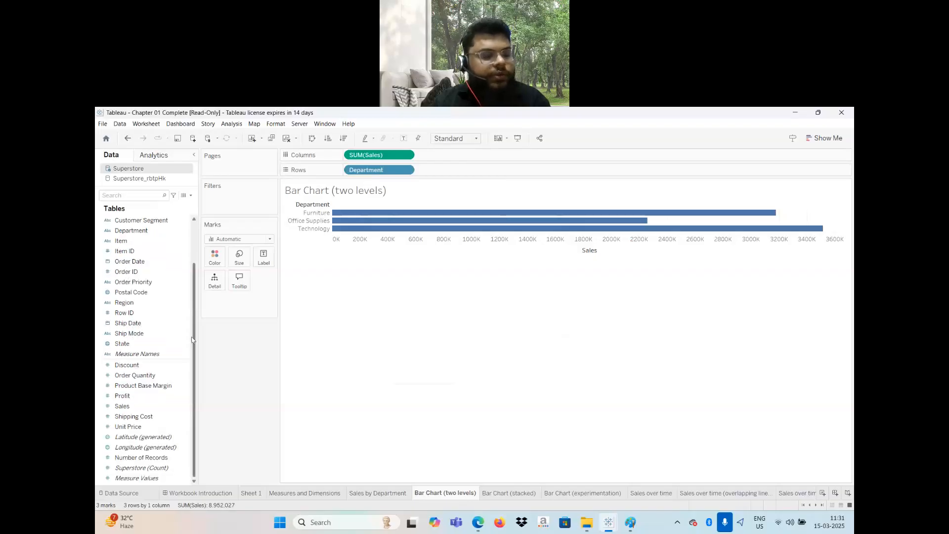
pyautogui.scroll(5, 193, 339)
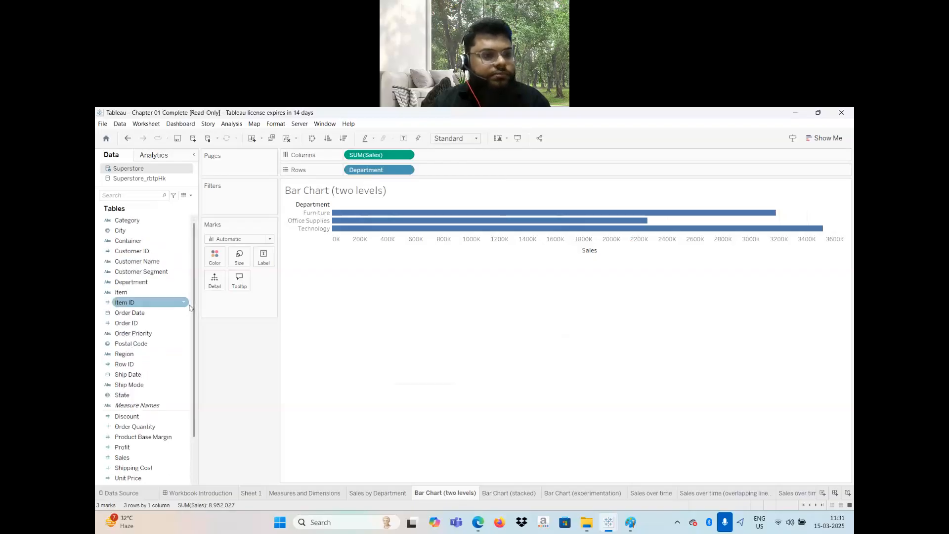
pyautogui.click(138, 194)
pyautogui.write('reg')
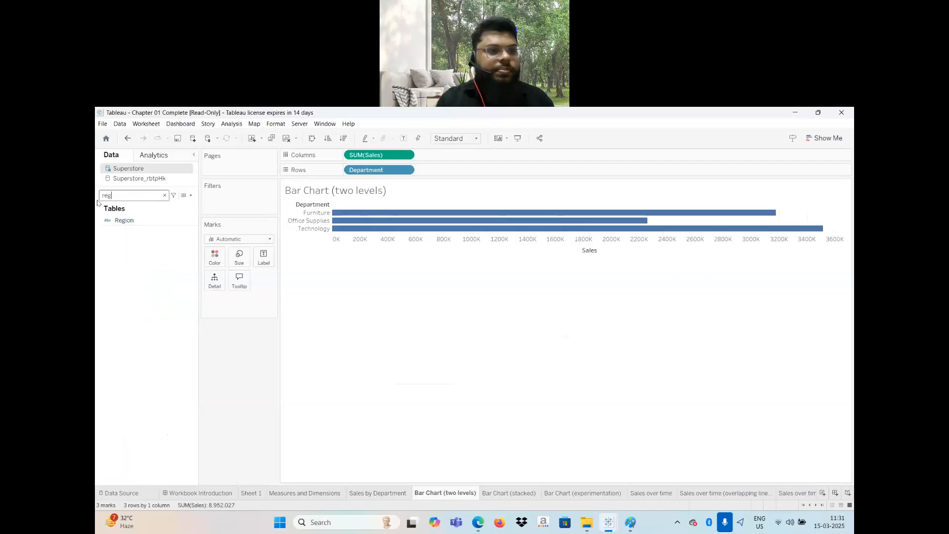
pyautogui.click(128, 221)
pyautogui.moveTo(128, 221); pyautogui.dragTo(345, 172)
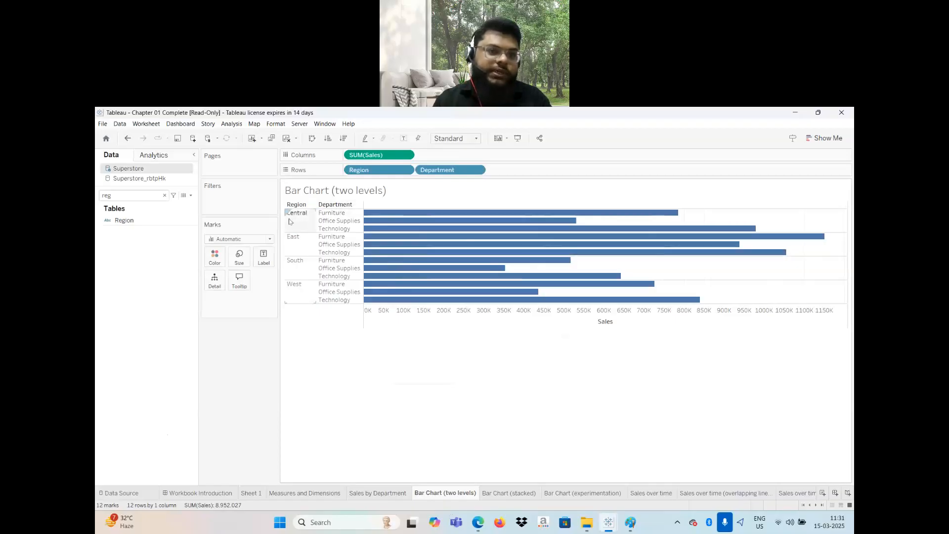
pyautogui.moveTo(423, 213)
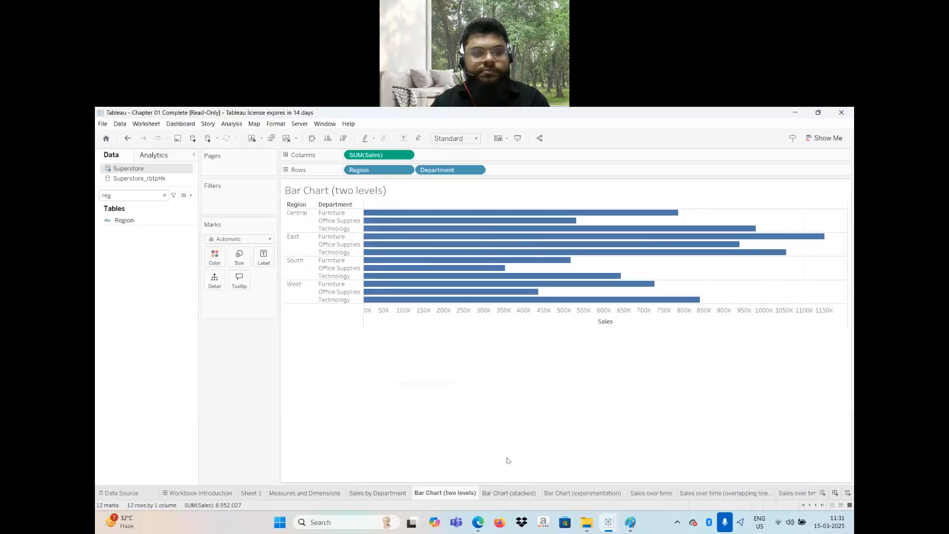
# - Open the Bar Chart (stacked) sheet and inspect the South segment of the Technology bar
pyautogui.click(505, 496)
pyautogui.moveTo(456, 228)
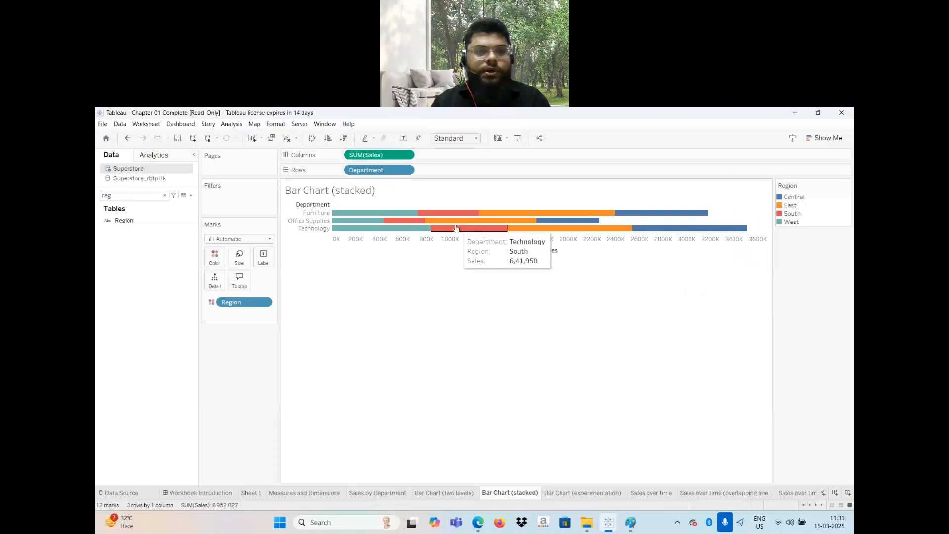
# - Remove Region from the stacked bar chart's colour and assign the Region field to Color again
pyautogui.moveTo(251, 304); pyautogui.dragTo(256, 383)
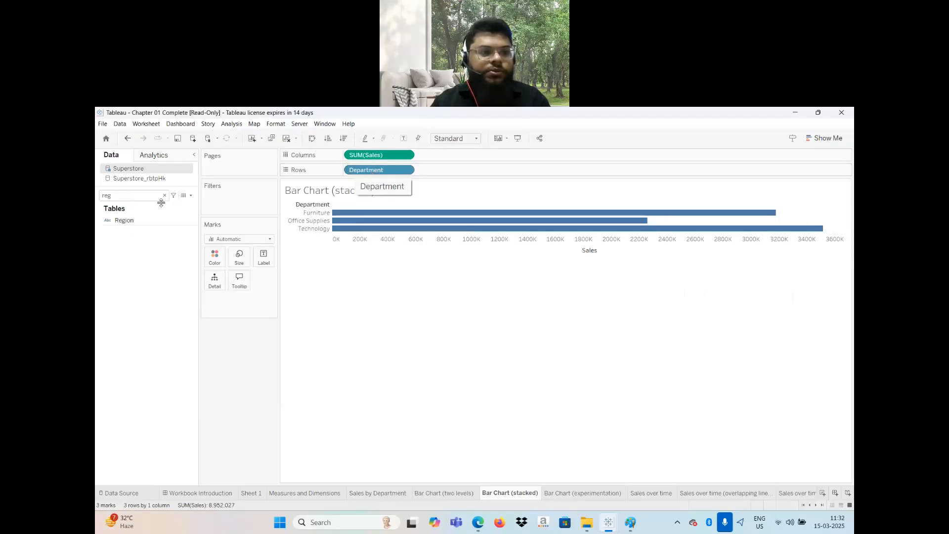
pyautogui.moveTo(130, 219); pyautogui.dragTo(215, 259)
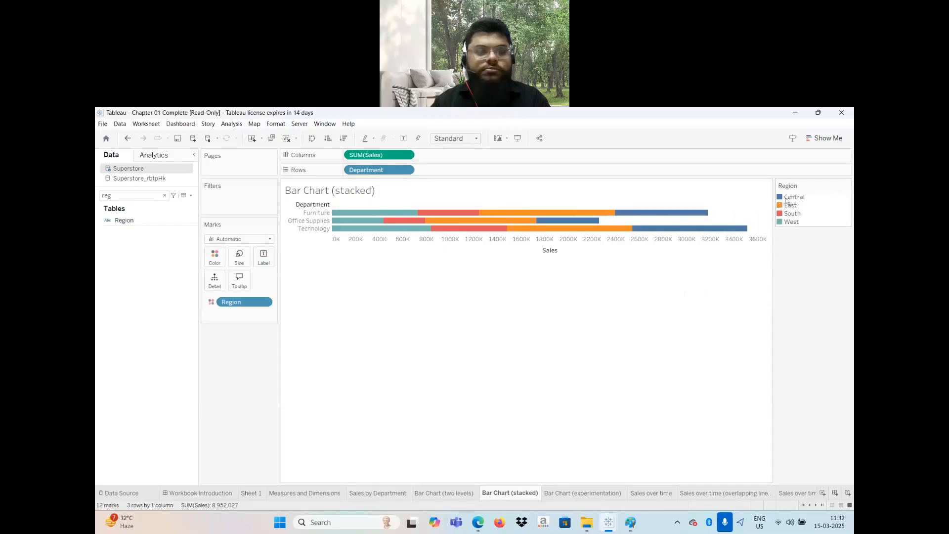
pyautogui.moveTo(395, 229)
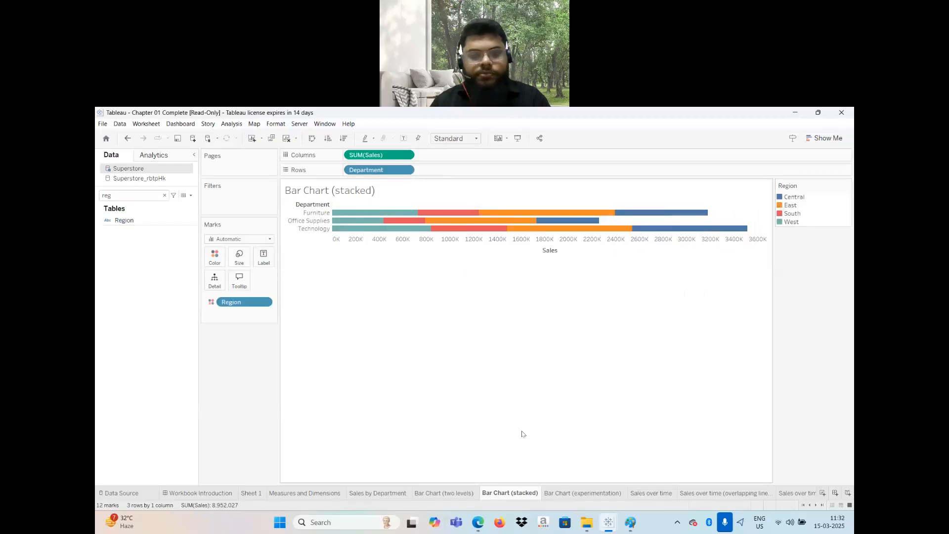
# - Open the Sales over time sheet and remove the quarter of Order Date from Columns
pyautogui.click(599, 493)
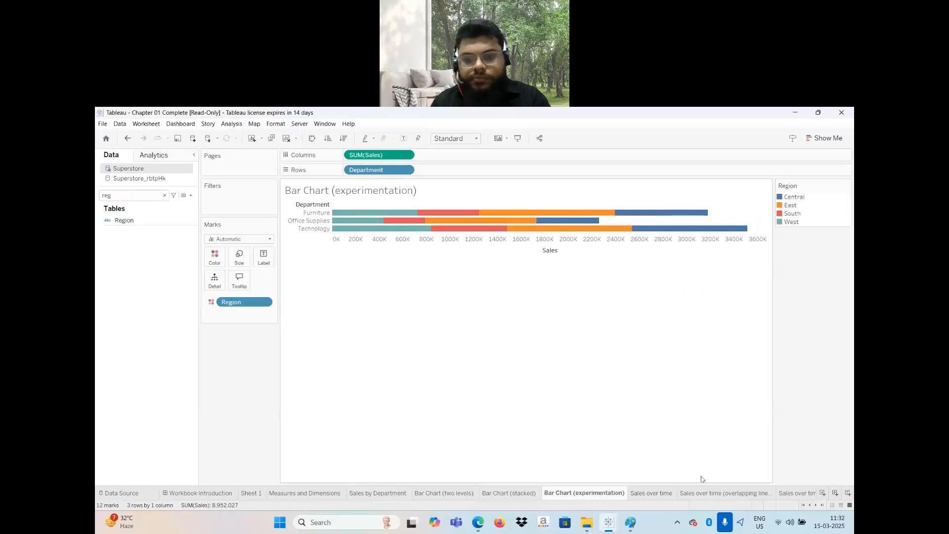
pyautogui.click(652, 497)
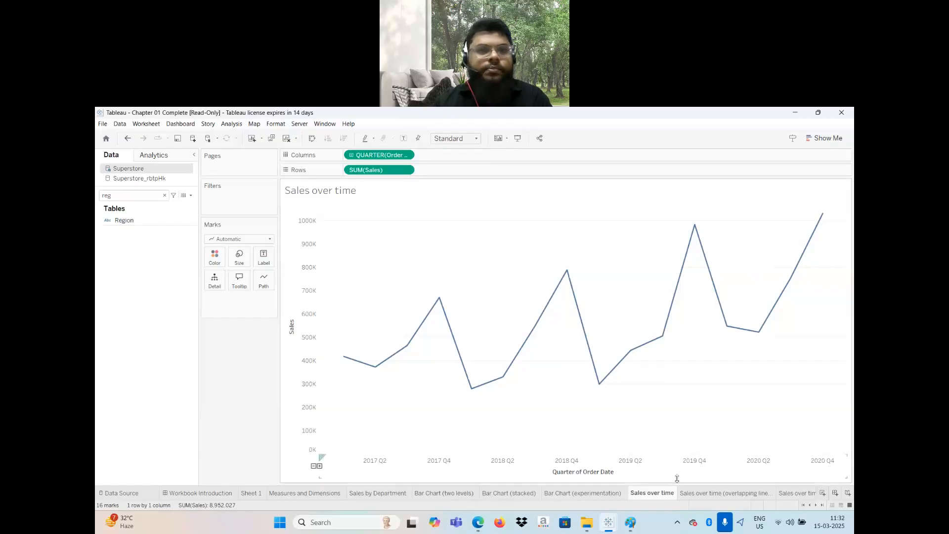
pyautogui.moveTo(378, 155); pyautogui.dragTo(322, 235)
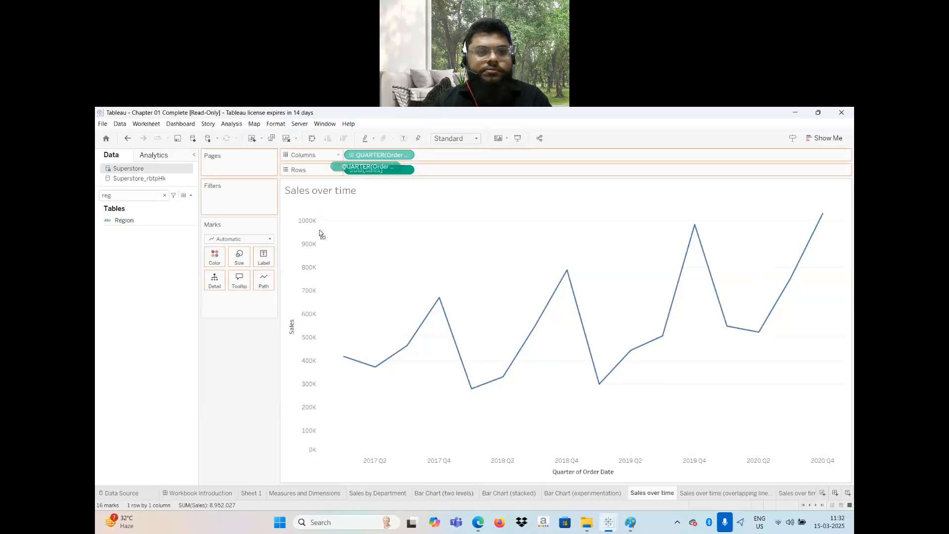
pyautogui.moveTo(321, 234); pyautogui.dragTo(249, 397)
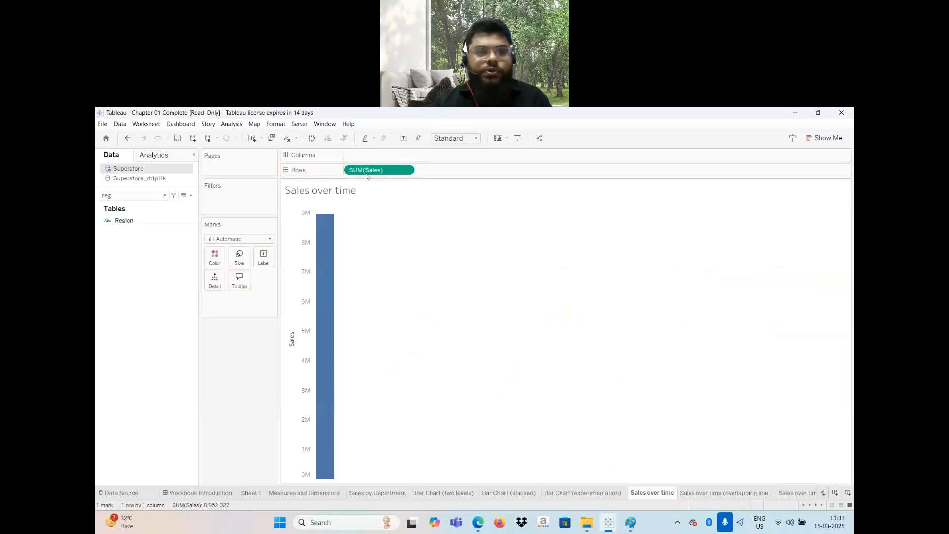
pyautogui.moveTo(320, 242)
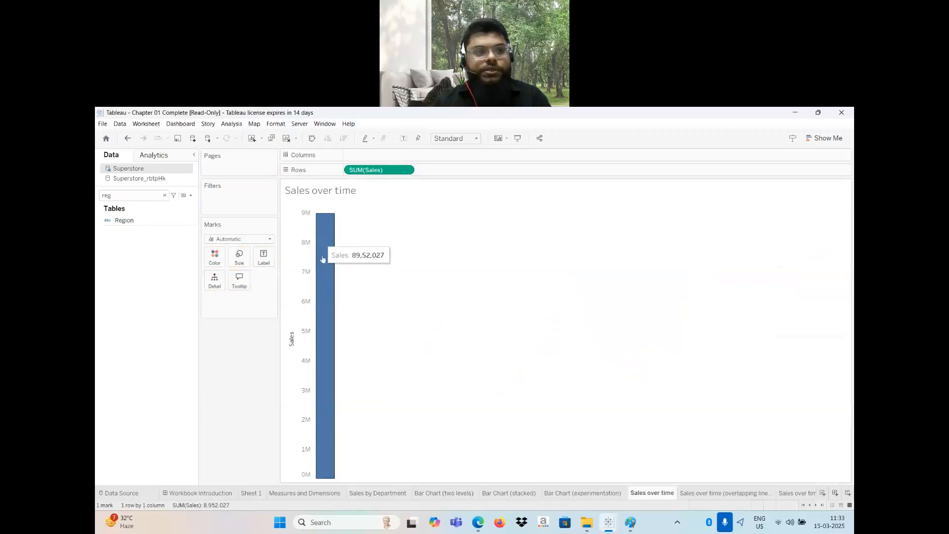
# - Search the data fields for "ord" and place Order Date on Columns
pyautogui.click(136, 196)
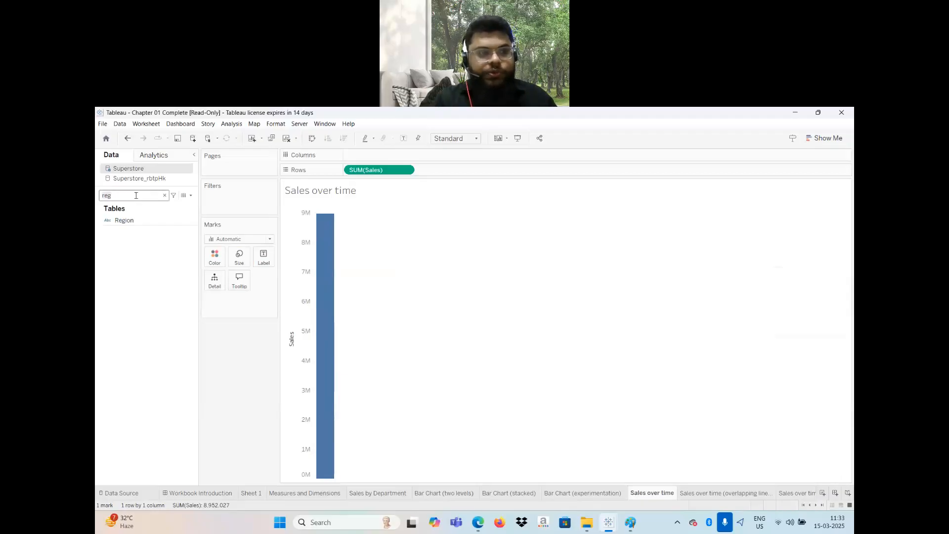
pyautogui.press('BackSpace')
pyautogui.press('BackSpace')
pyautogui.press('BackSpace')
pyautogui.write('ord')
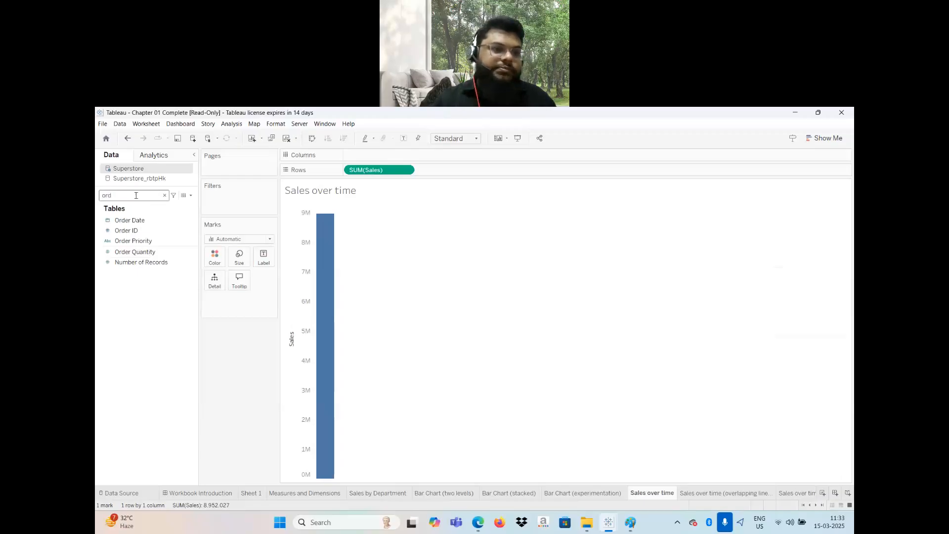
pyautogui.moveTo(137, 221); pyautogui.dragTo(366, 156)
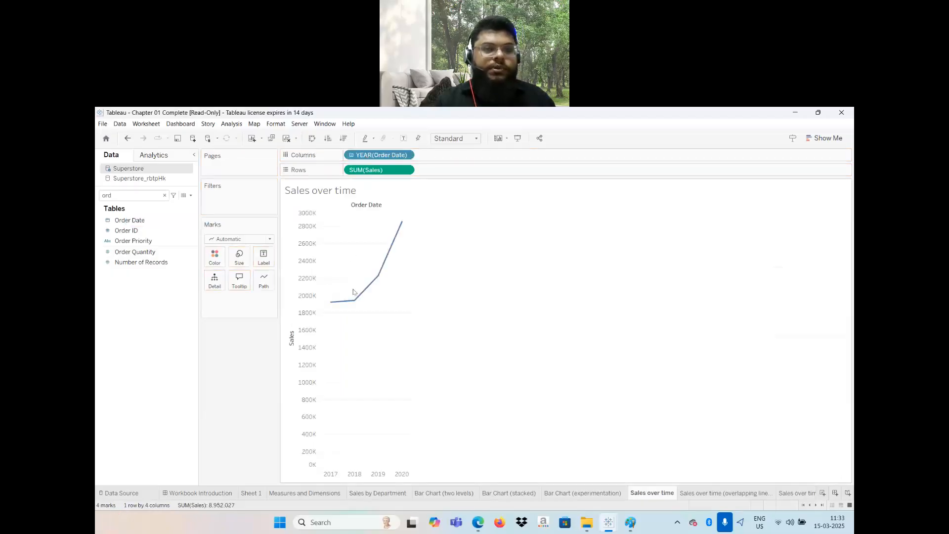
# - Change Order Date on Columns to the continuous Quarter level, in the Q2 2015 format
pyautogui.click(406, 155)
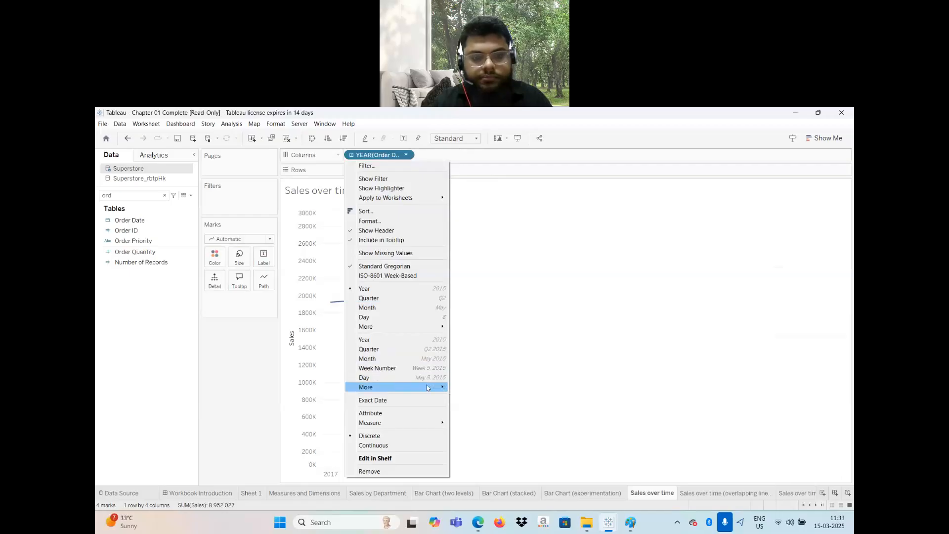
pyautogui.moveTo(428, 388)
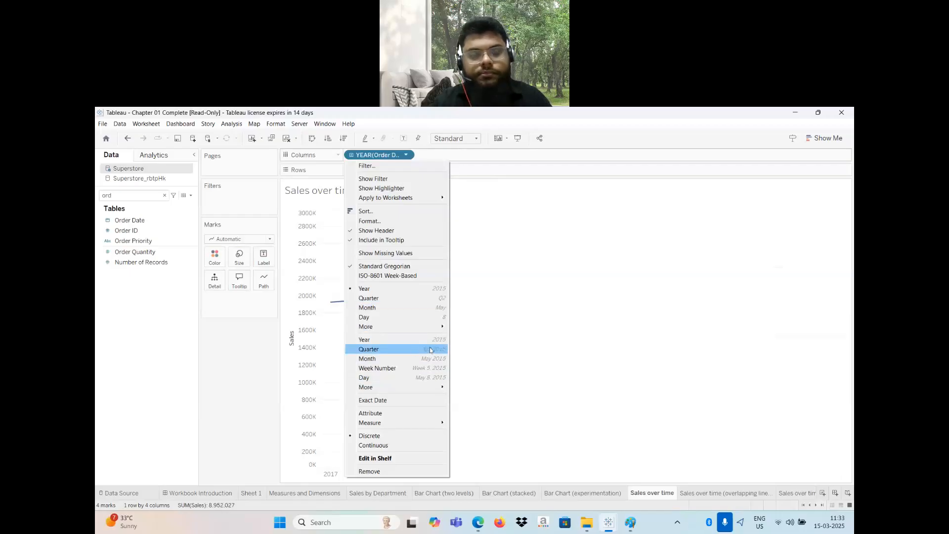
pyautogui.click(430, 351)
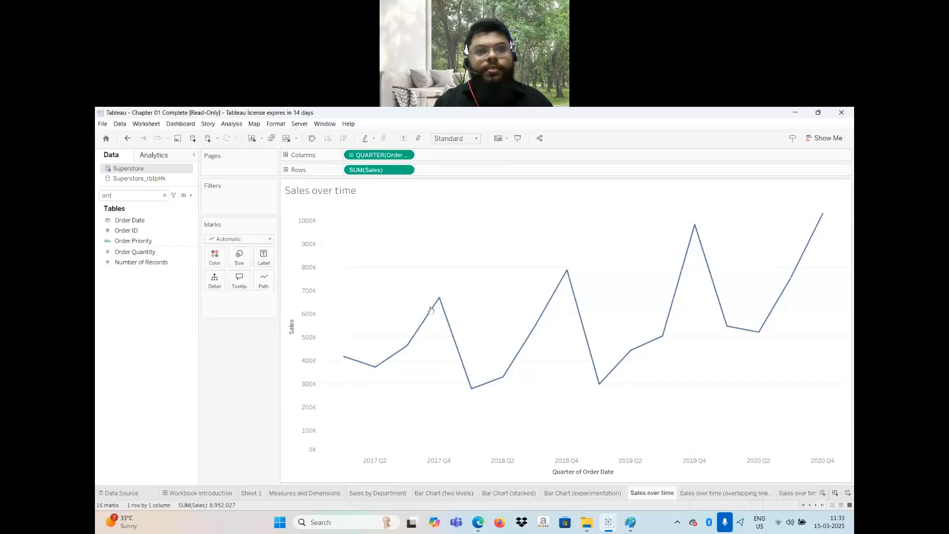
# - Switch Order Date on Columns to the discrete Year, followed by the discrete Quarter
pyautogui.click(406, 155)
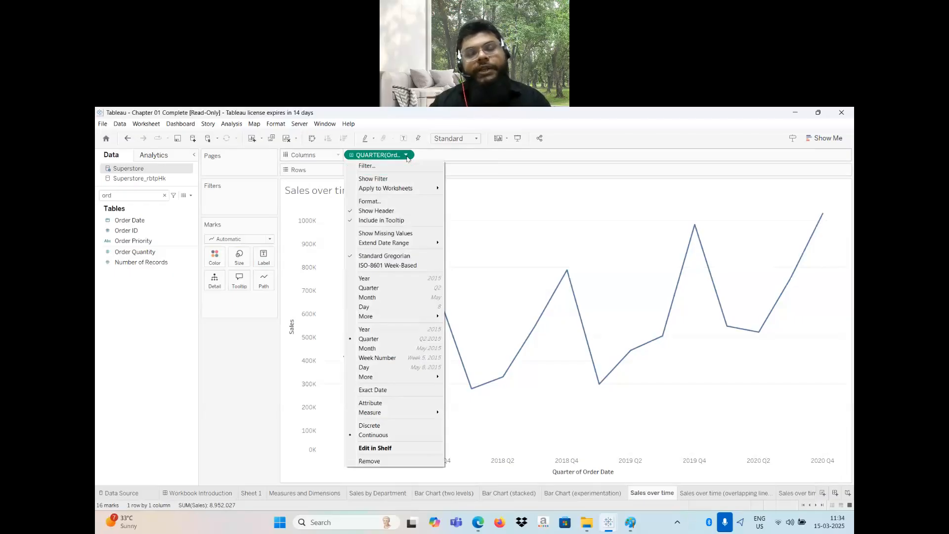
pyautogui.press('Escape')
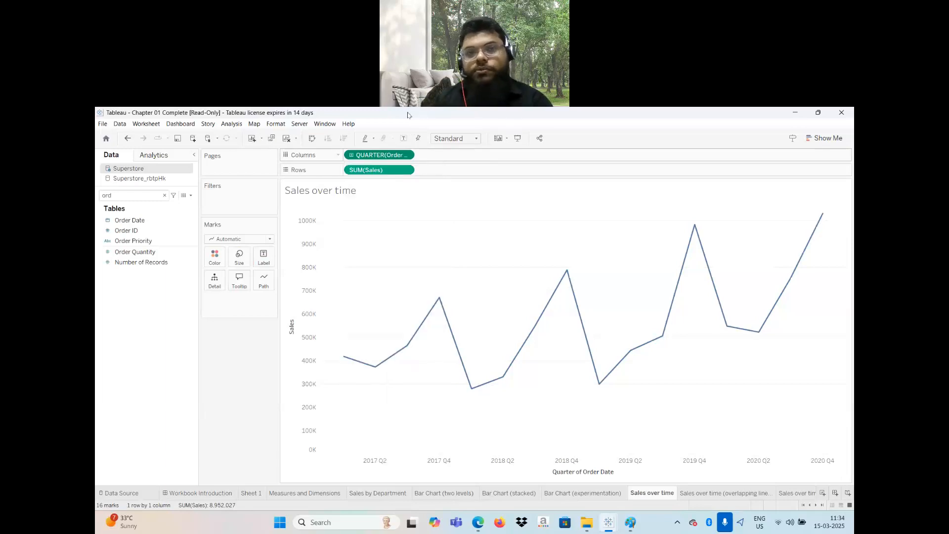
pyautogui.click(406, 156)
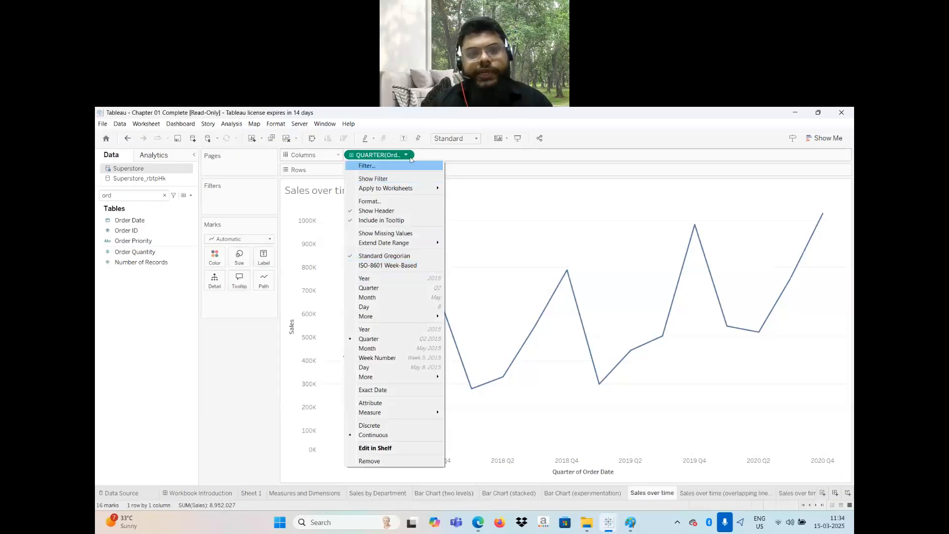
pyautogui.click(403, 281)
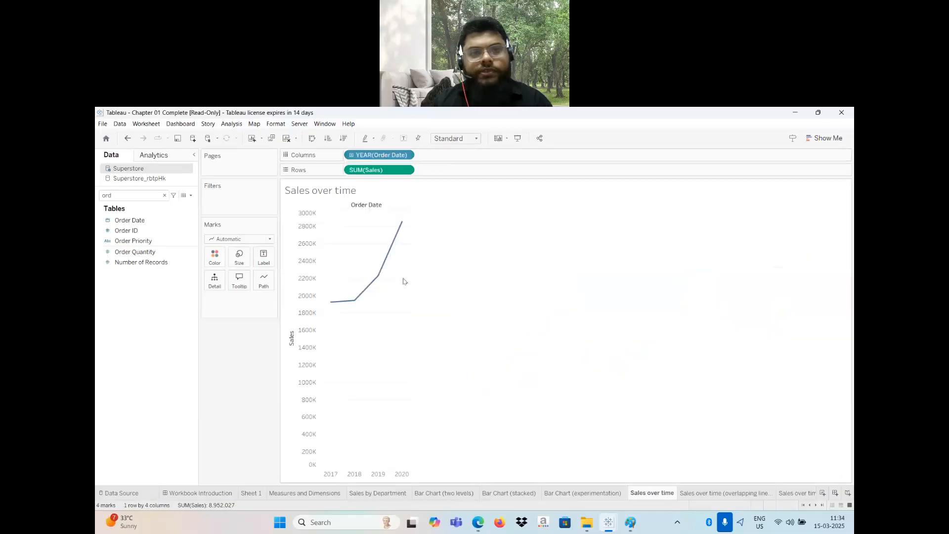
pyautogui.click(404, 156)
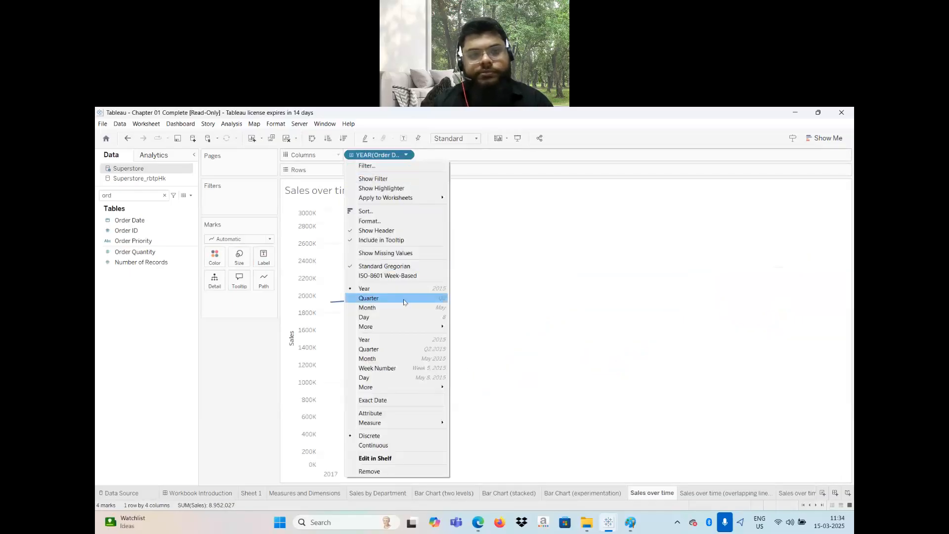
pyautogui.click(404, 299)
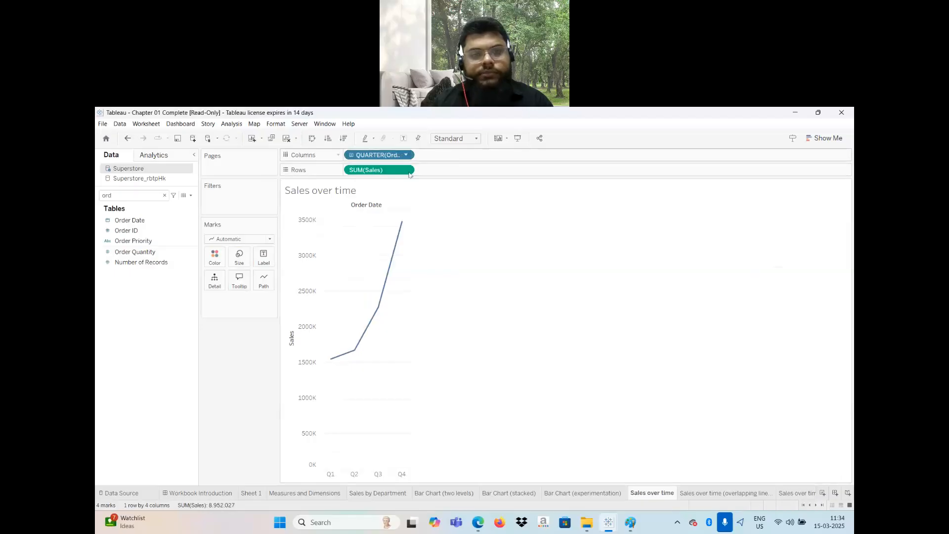
# - Switch Order Date on Columns to the discrete Day, followed by Weekday
pyautogui.click(405, 155)
pyautogui.click(404, 317)
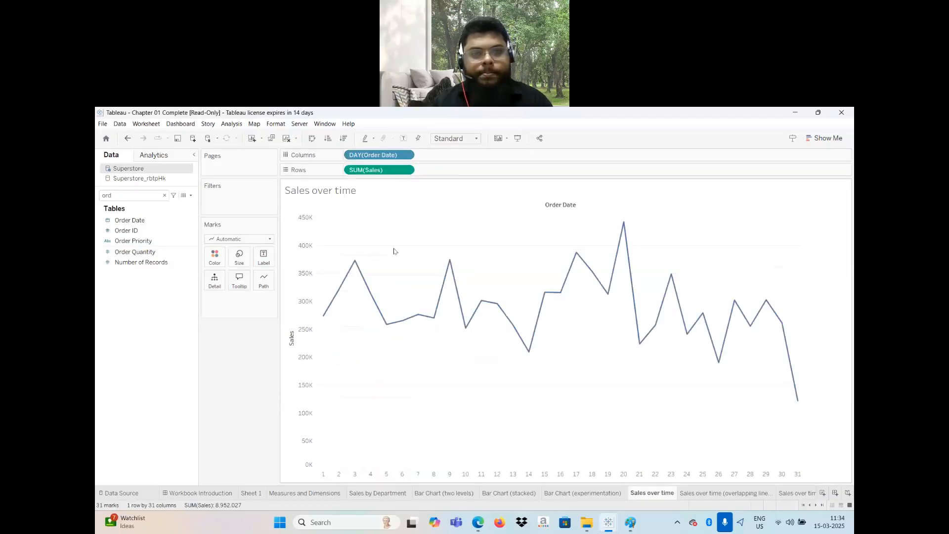
pyautogui.click(406, 155)
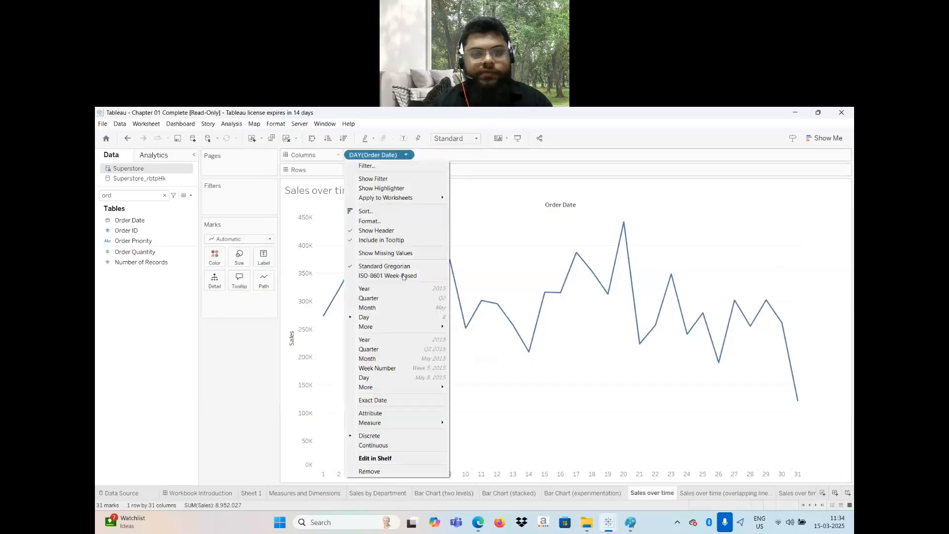
pyautogui.moveTo(400, 327)
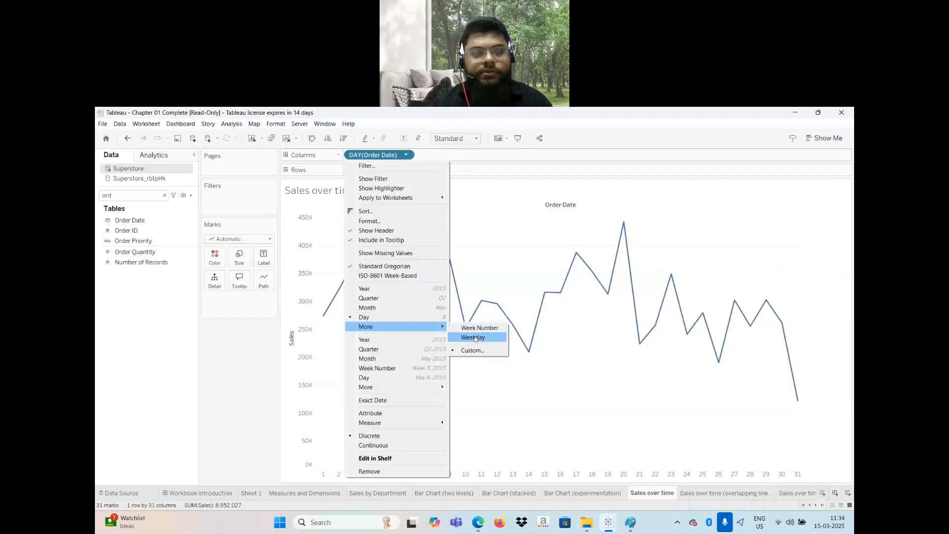
pyautogui.click(474, 338)
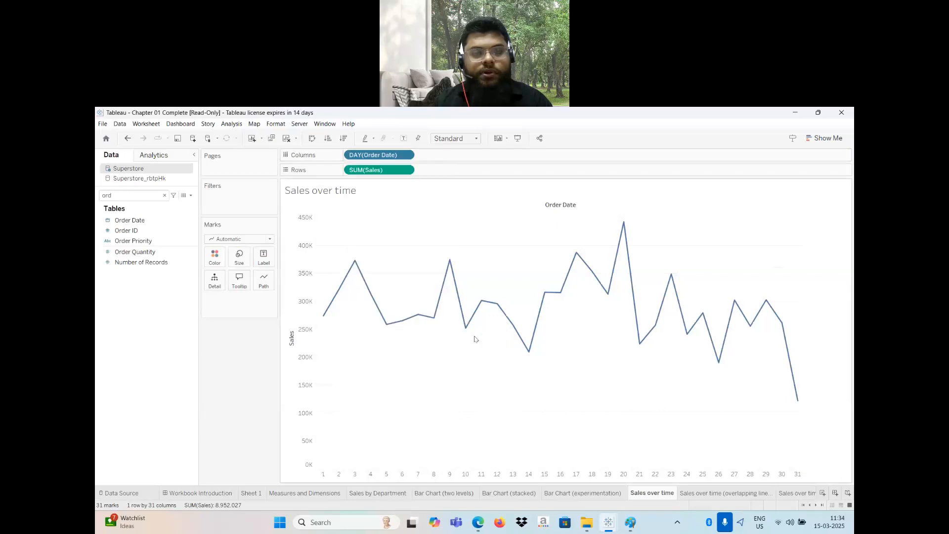
# - Switch Order Date on Columns to the continuous Month, followed by Exact Date
pyautogui.click(406, 155)
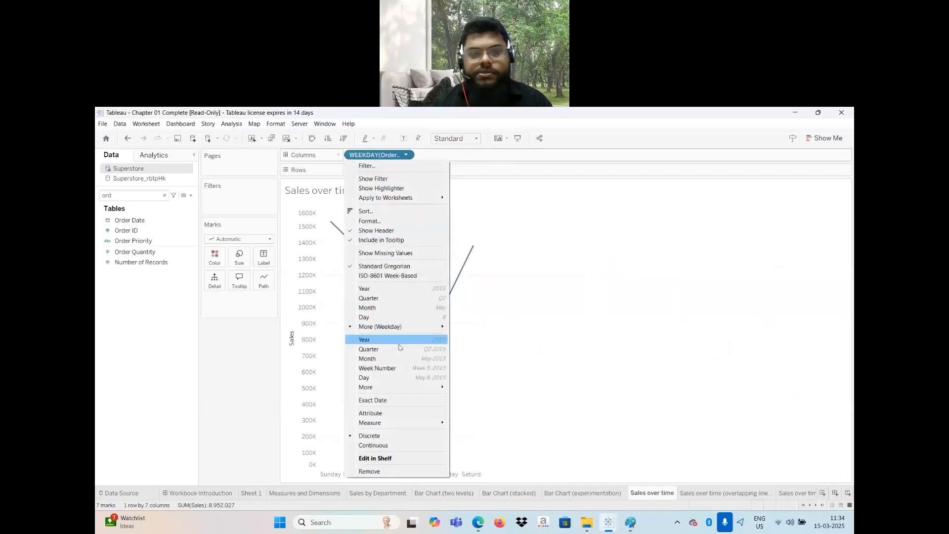
pyautogui.click(395, 358)
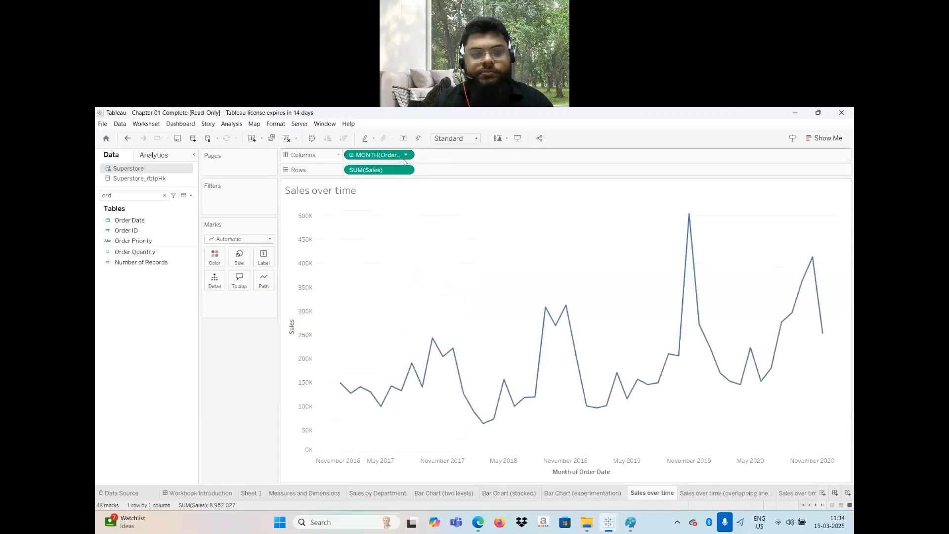
pyautogui.click(405, 156)
pyautogui.moveTo(391, 378)
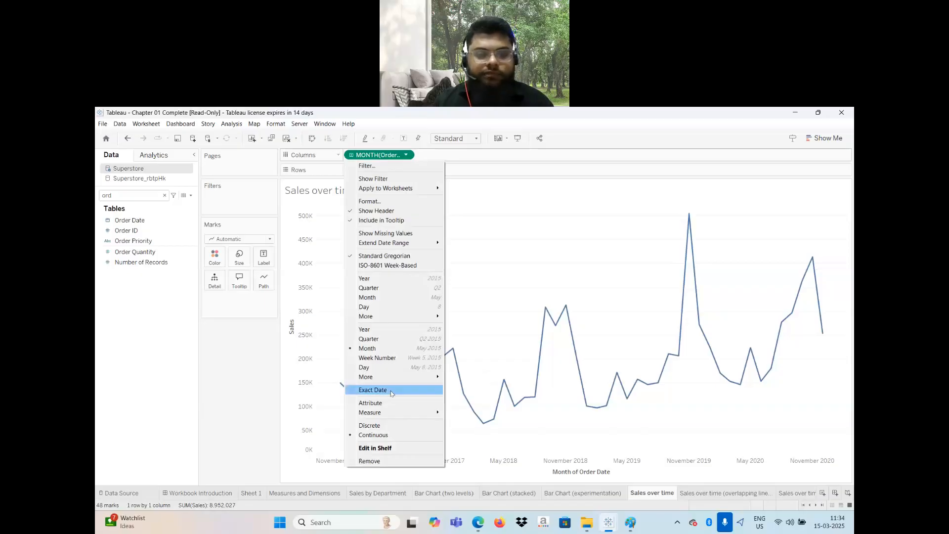
pyautogui.click(392, 391)
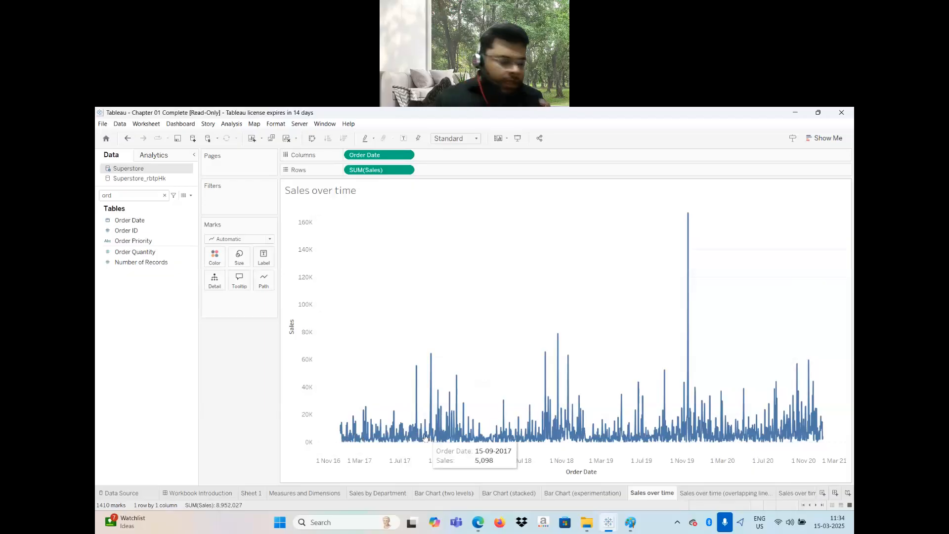
# - Set Order Date on Columns back from Exact Date to the continuous Quarter level
pyautogui.click(754, 338)
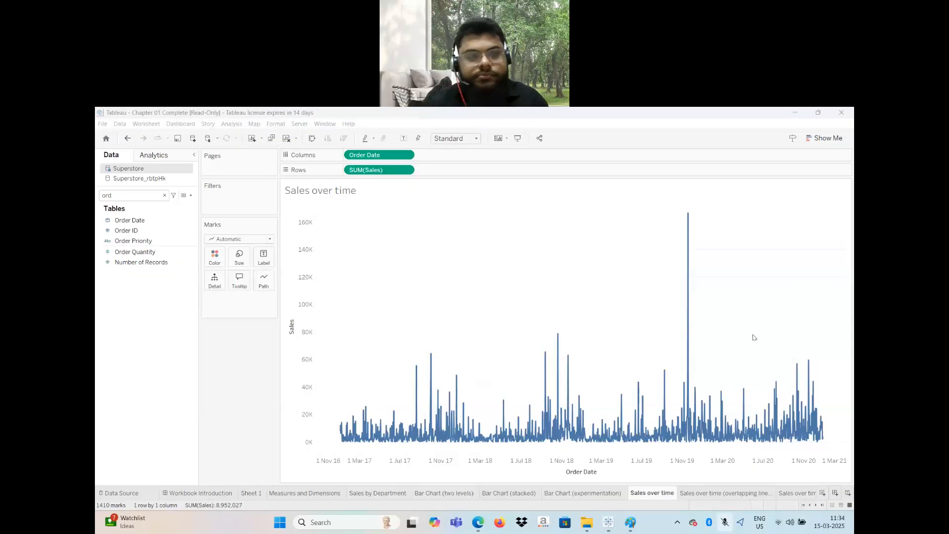
pyautogui.click(754, 330)
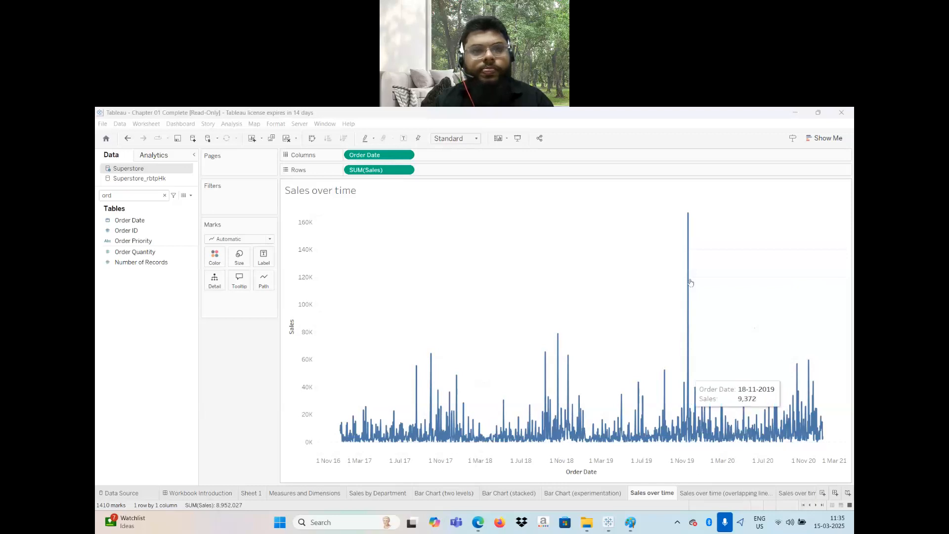
pyautogui.click(406, 155)
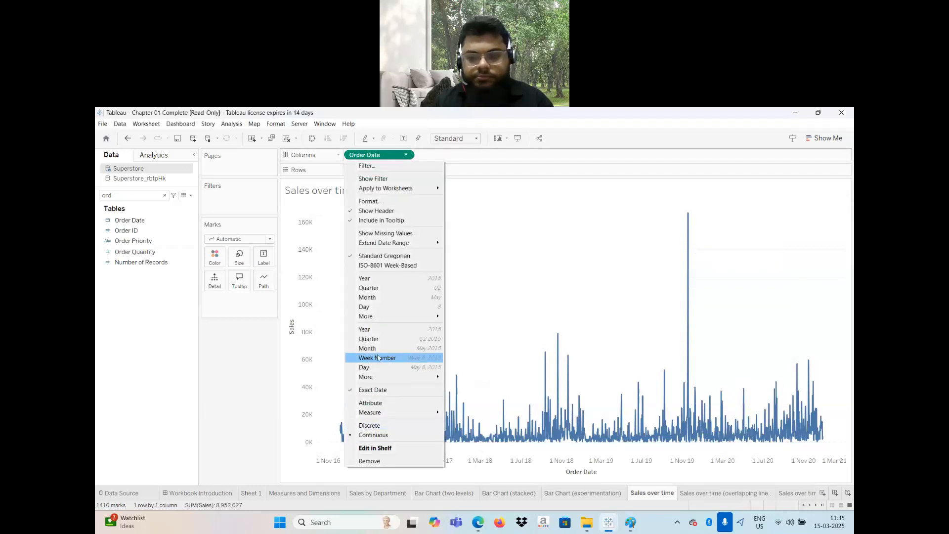
pyautogui.click(398, 341)
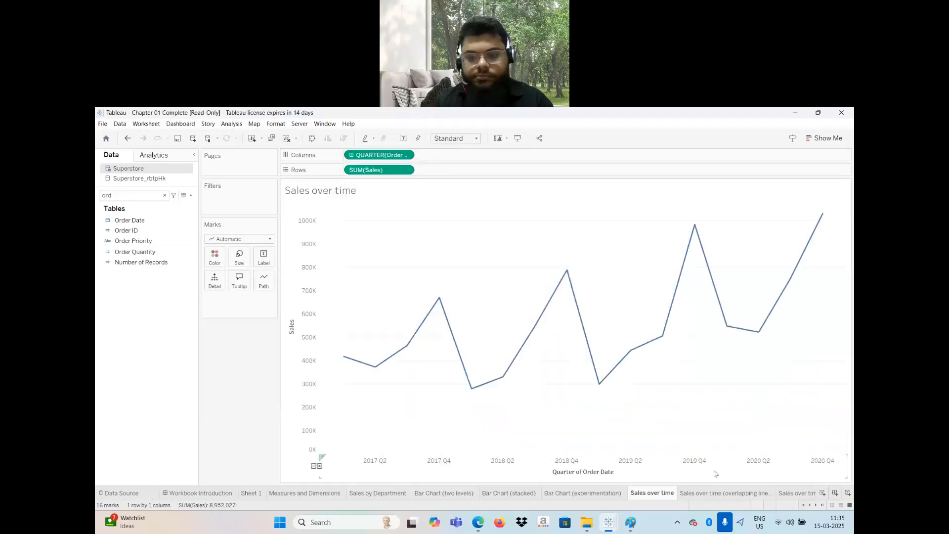
# - On the Sales over time (overlapping lines) sheet, remove Region from the line colours and clear the data field search
pyautogui.click(709, 492)
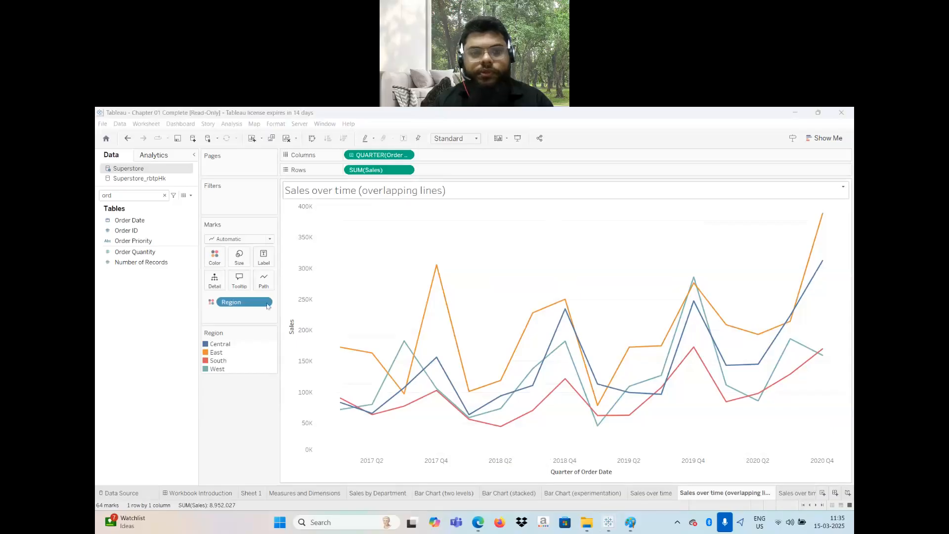
pyautogui.moveTo(242, 302); pyautogui.dragTo(225, 433)
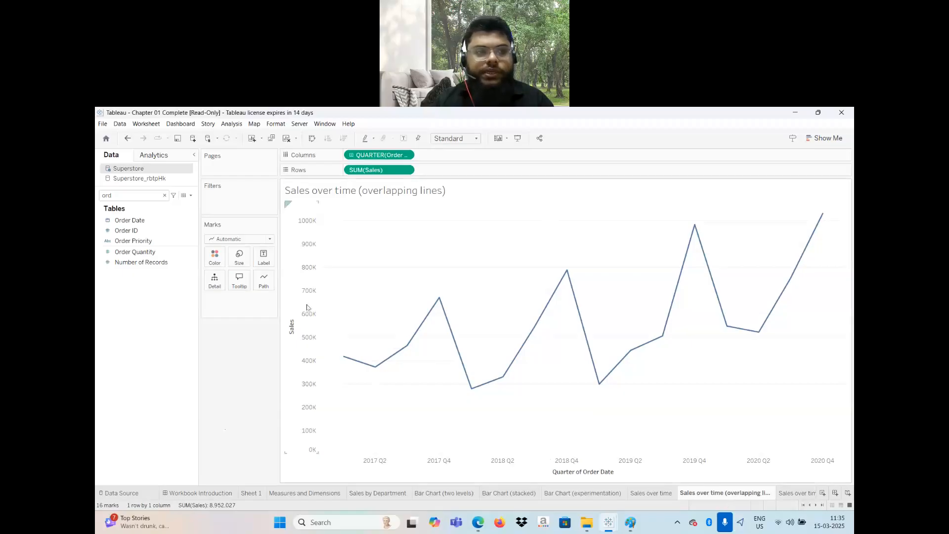
pyautogui.click(164, 196)
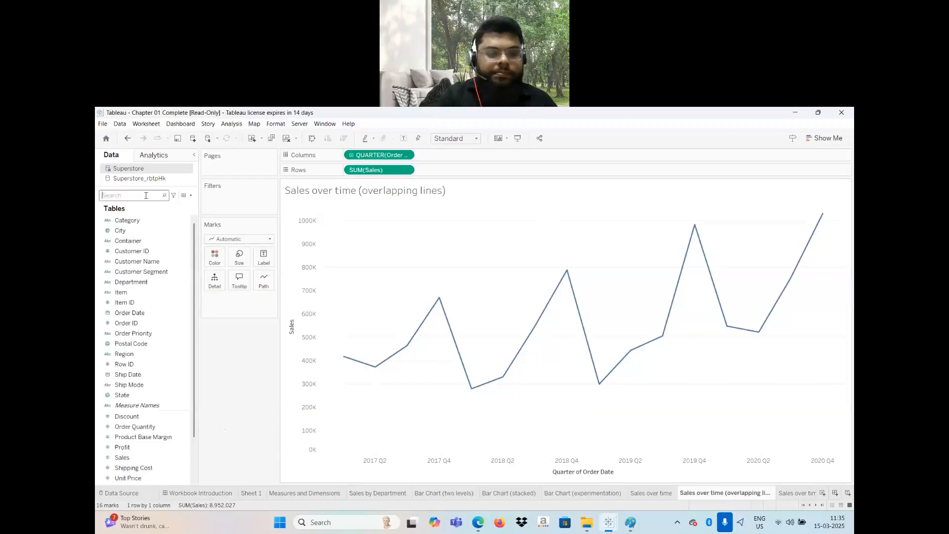
# - Find the Region field by searching "reg" and colour the overlapping sales lines by Region
pyautogui.write('reg')
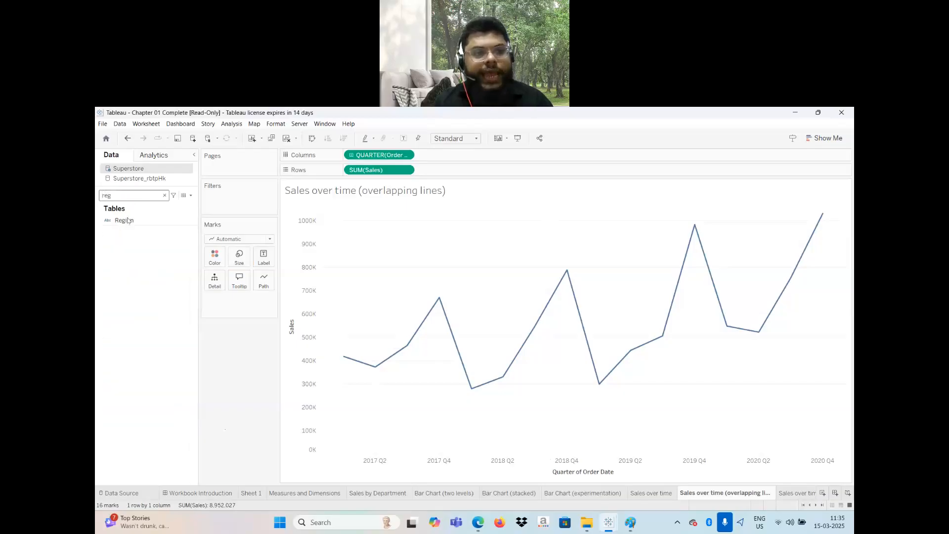
pyautogui.moveTo(124, 220); pyautogui.dragTo(210, 262)
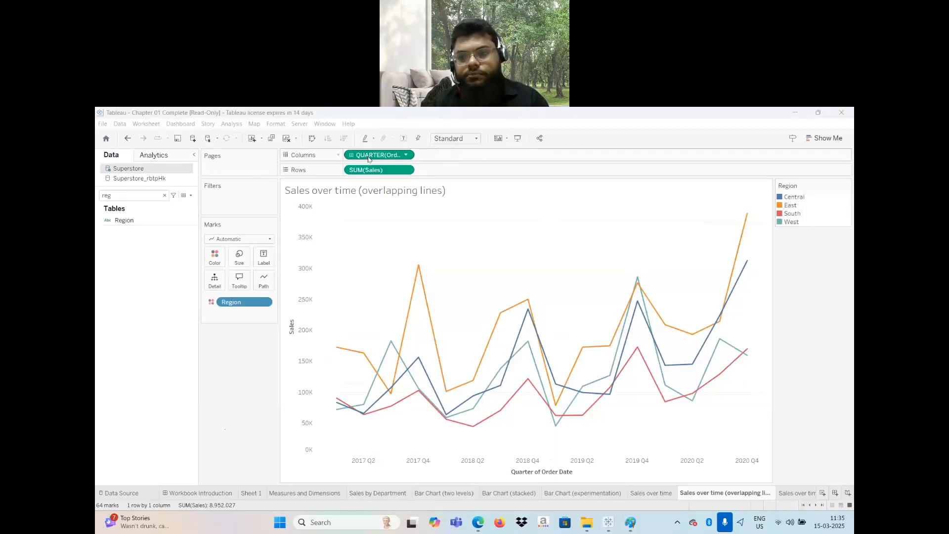
pyautogui.moveTo(747, 356)
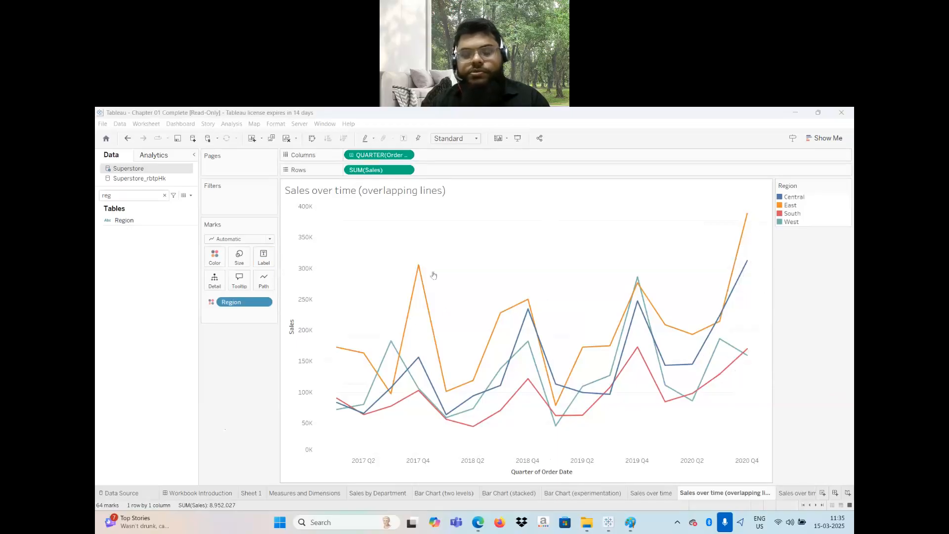
pyautogui.click(650, 494)
pyautogui.click(696, 494)
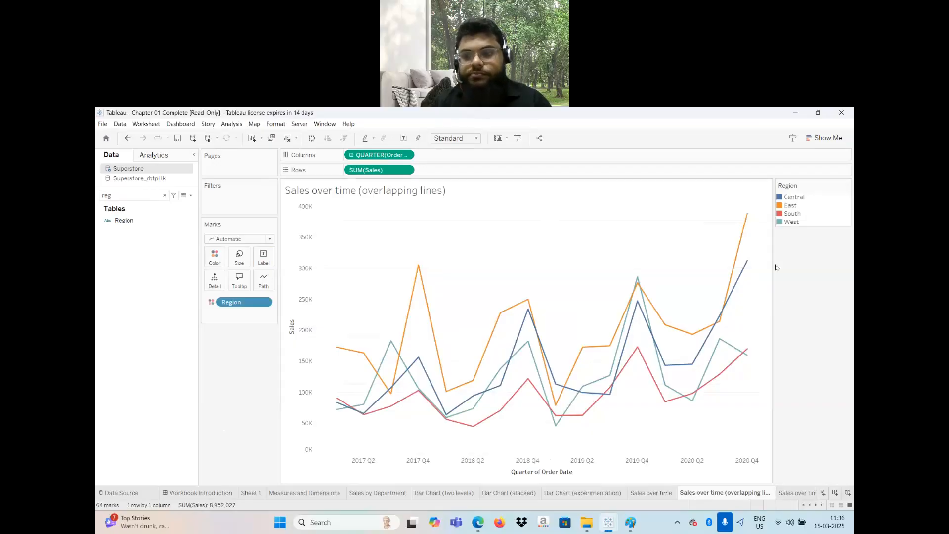
# - On the Sales over time (multiple rows) sheet, remove Category from Rows
pyautogui.click(793, 493)
pyautogui.moveTo(592, 406)
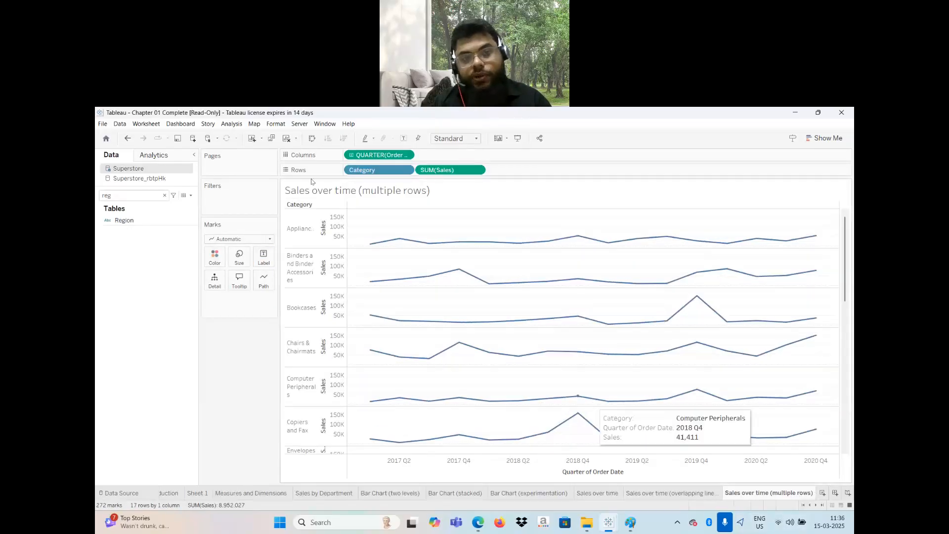
pyautogui.moveTo(386, 244)
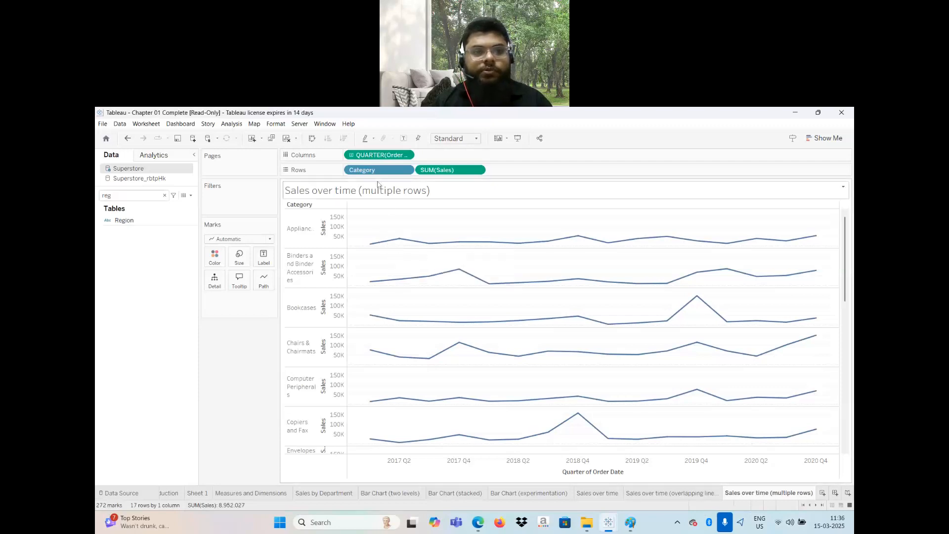
pyautogui.moveTo(372, 171); pyautogui.dragTo(244, 369)
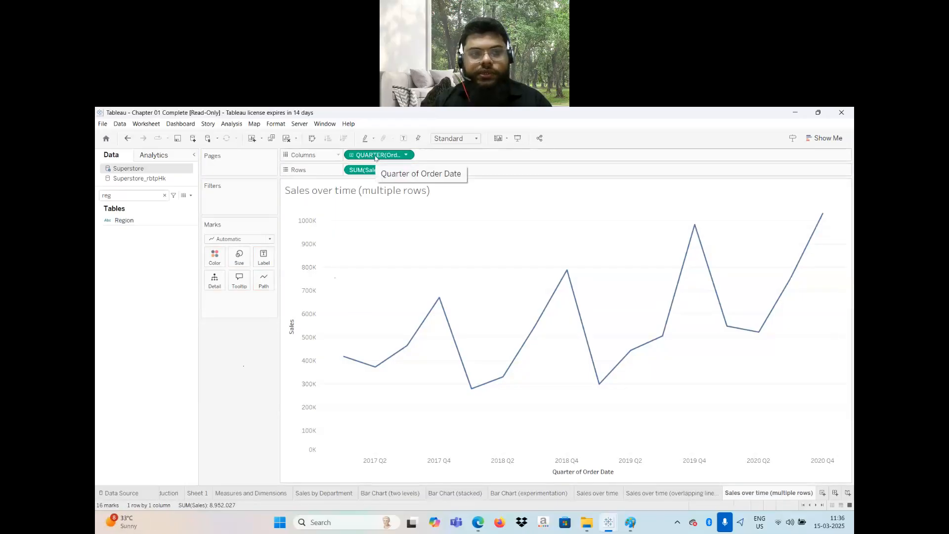
# - Find the Category field by searching "cat" and place it on Rows ahead of SUM(Sales)
pyautogui.click(164, 195)
pyautogui.click(152, 195)
pyautogui.write('cat')
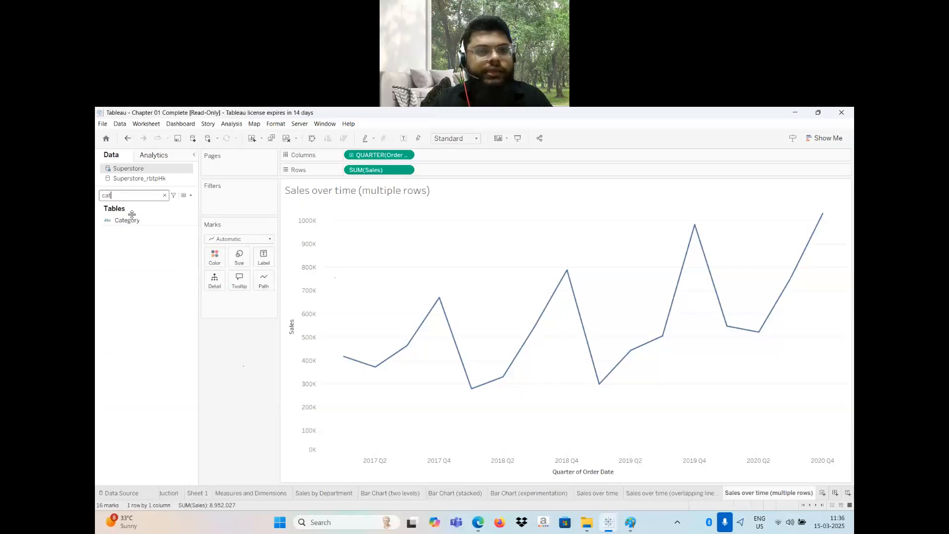
pyautogui.click(132, 221)
pyautogui.moveTo(210, 218); pyautogui.dragTo(349, 170)
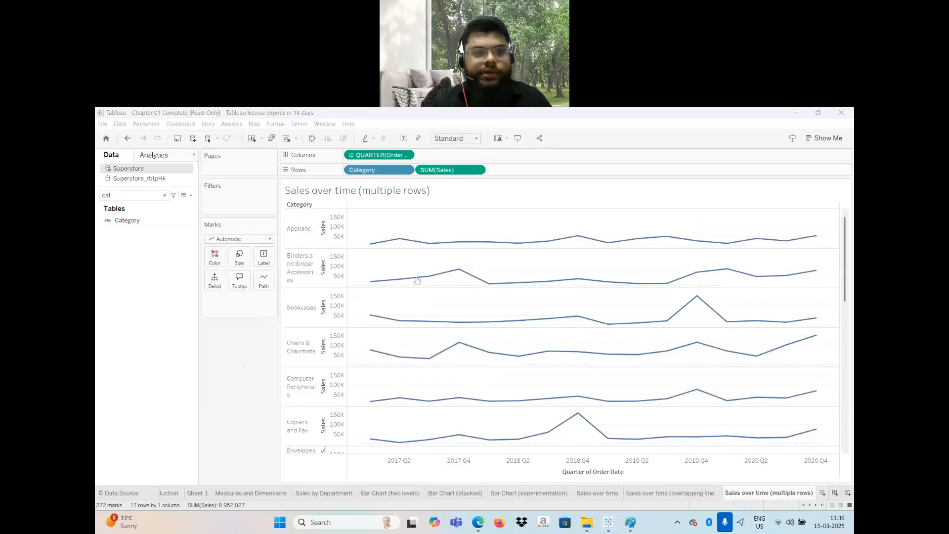
# - Examine the quarterly sales line of each category, from Appliances down to the last rows
pyautogui.moveTo(369, 246)
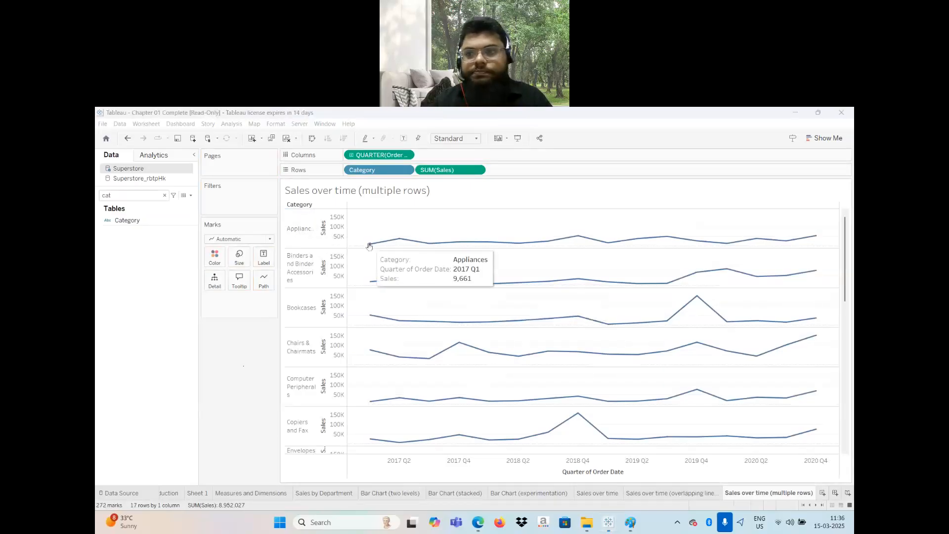
pyautogui.moveTo(815, 238)
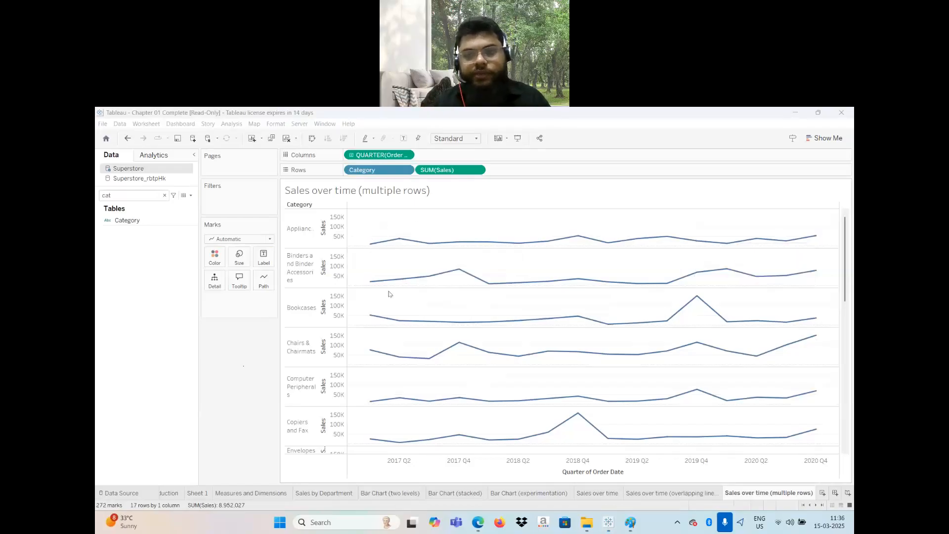
pyautogui.moveTo(696, 299)
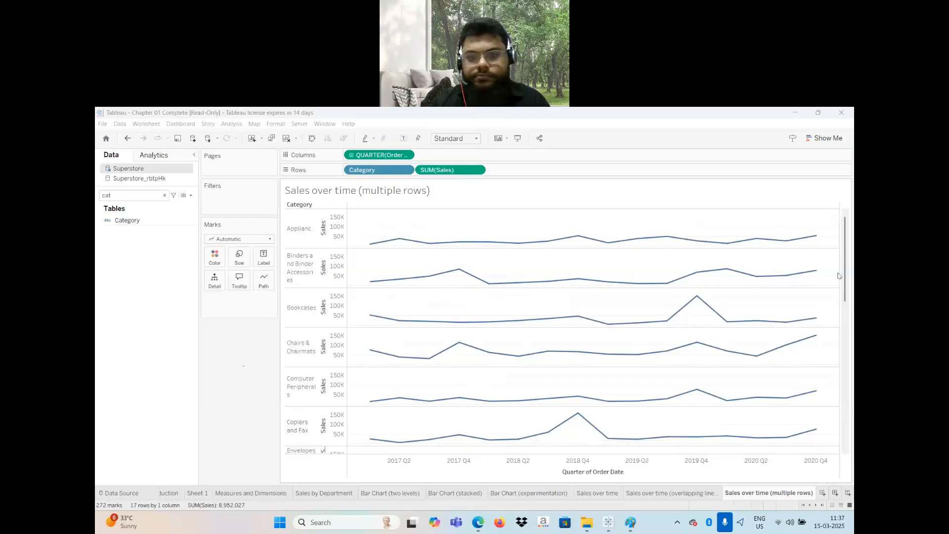
pyautogui.moveTo(845, 279); pyautogui.dragTo(847, 429)
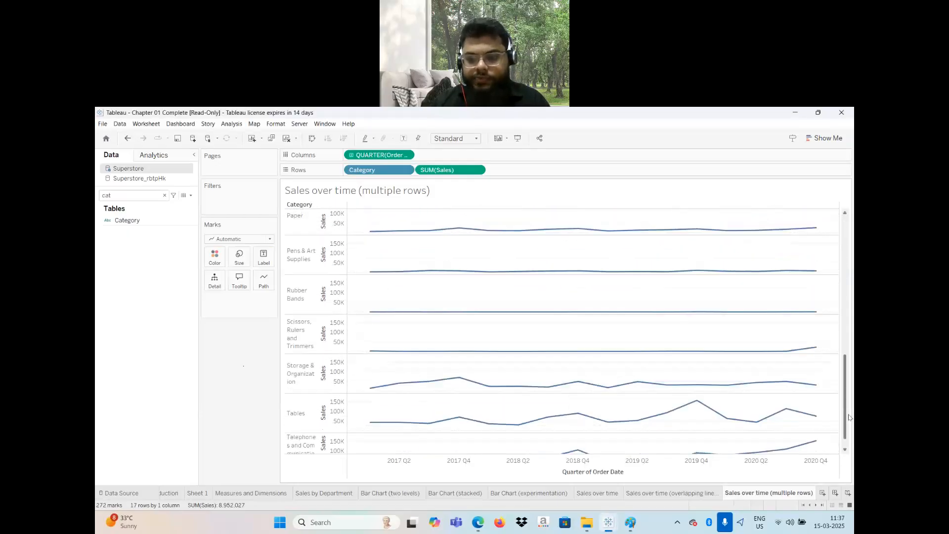
pyautogui.scroll(1, 663, 495)
pyautogui.scroll(-2, 664, 496)
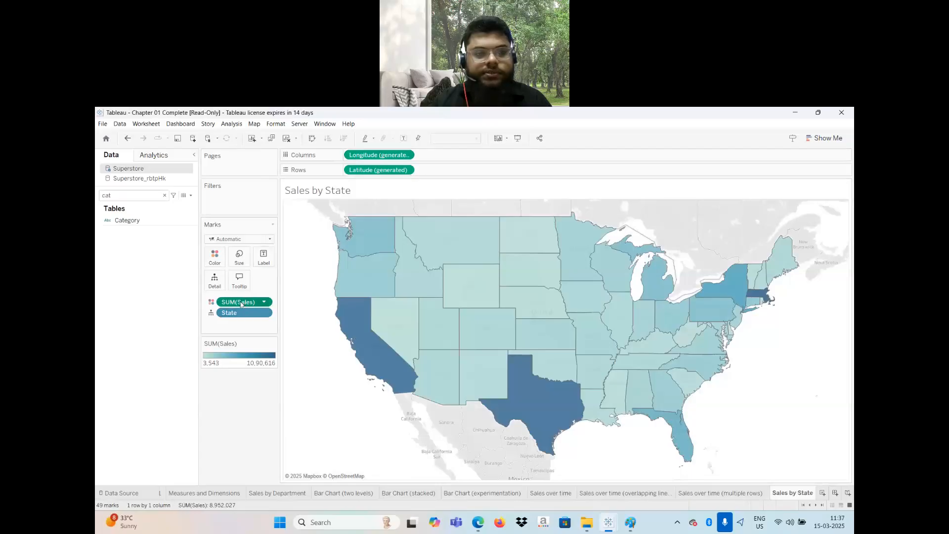
# - On the Sales by State sheet, remove SUM(Sales) and State from the map's marks and display the chart suggestions
pyautogui.moveTo(230, 304); pyautogui.dragTo(132, 388)
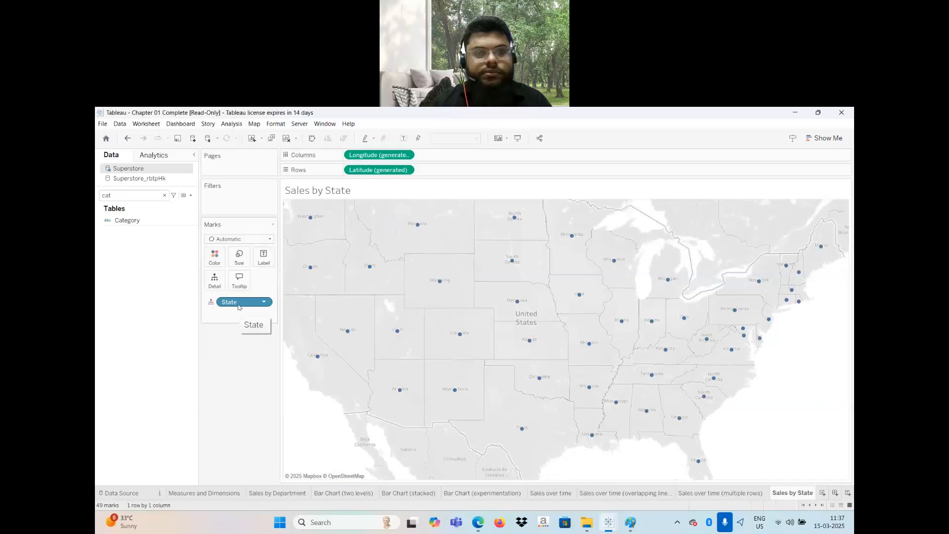
pyautogui.moveTo(234, 302); pyautogui.dragTo(163, 419)
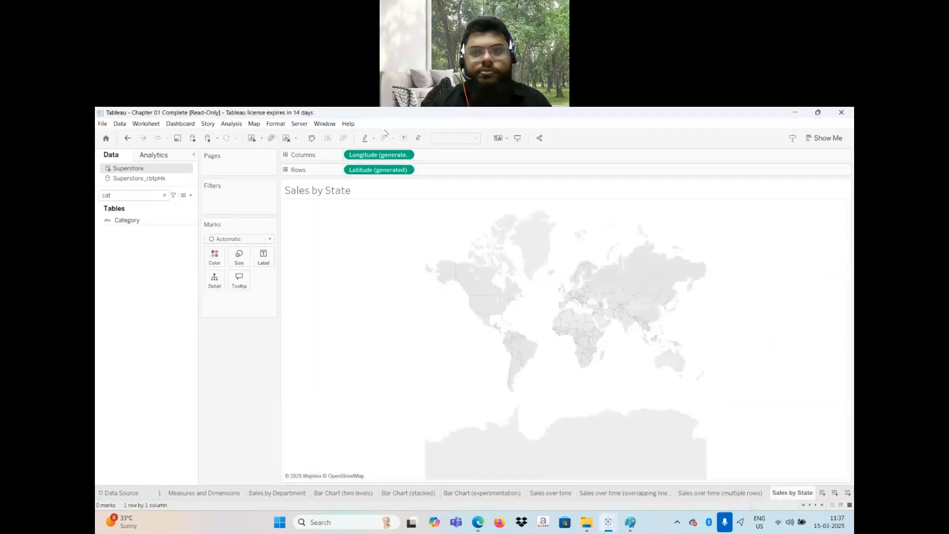
pyautogui.click(829, 142)
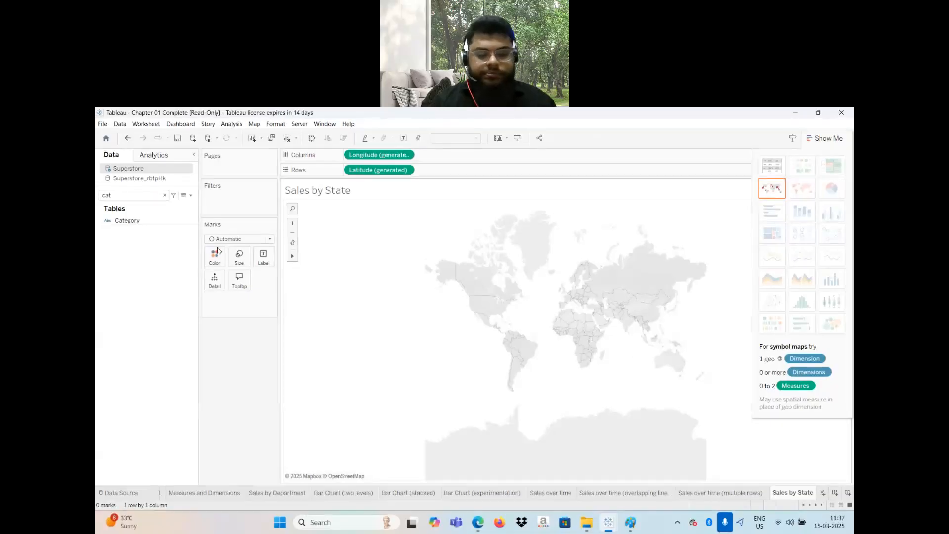
# - Find the Sales field by searching "sale" and assign it to the colour of the map's marks
pyautogui.click(139, 197)
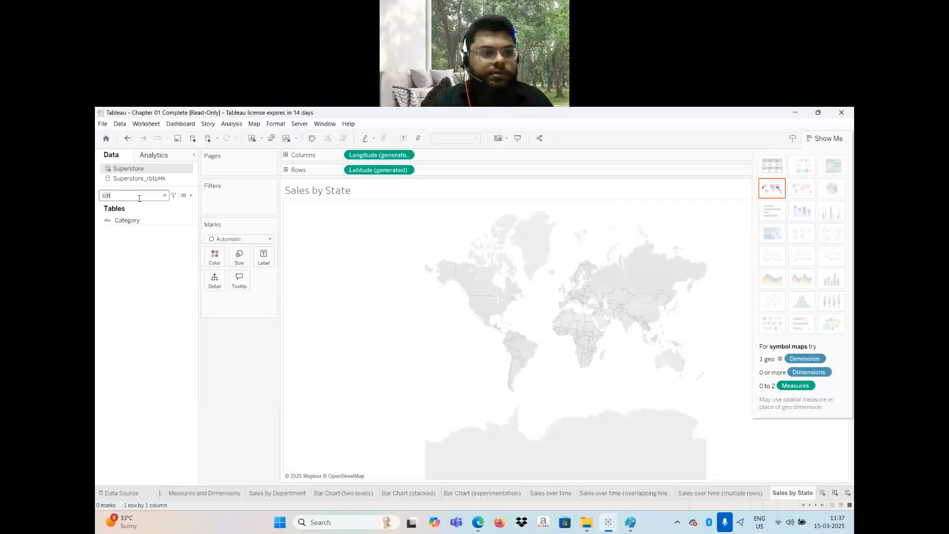
pyautogui.press('BackSpace')
pyautogui.press('BackSpace')
pyautogui.press('BackSpace')
pyautogui.write('sale')
pyautogui.click(127, 228)
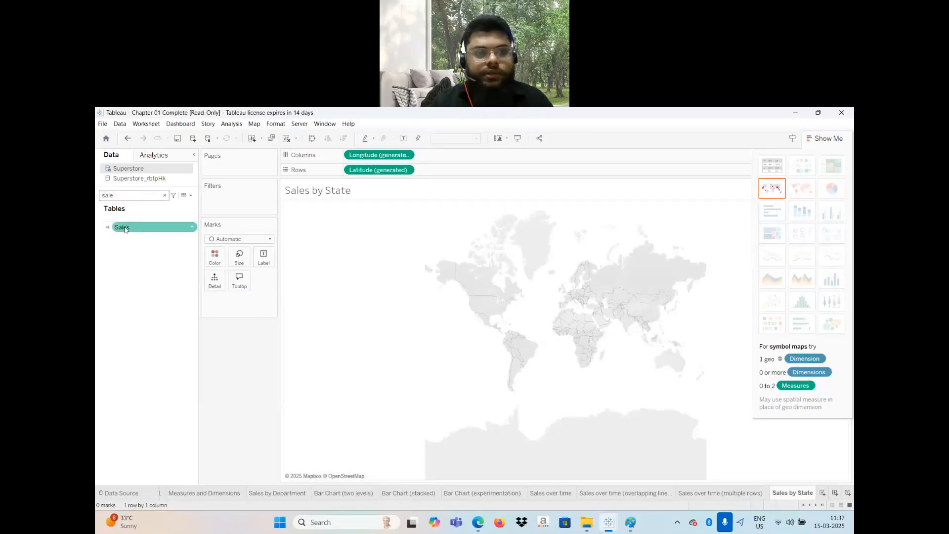
pyautogui.moveTo(197, 256); pyautogui.dragTo(218, 262)
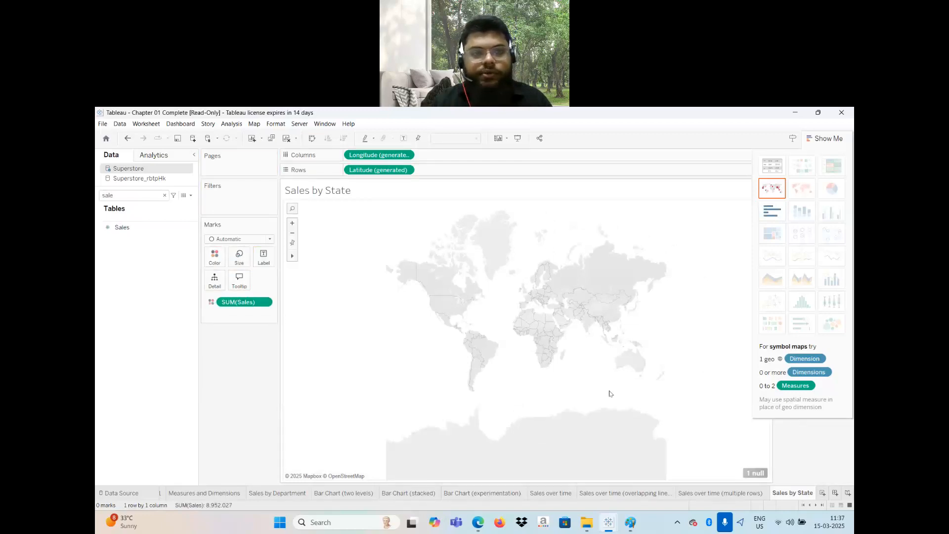
pyautogui.click(292, 224)
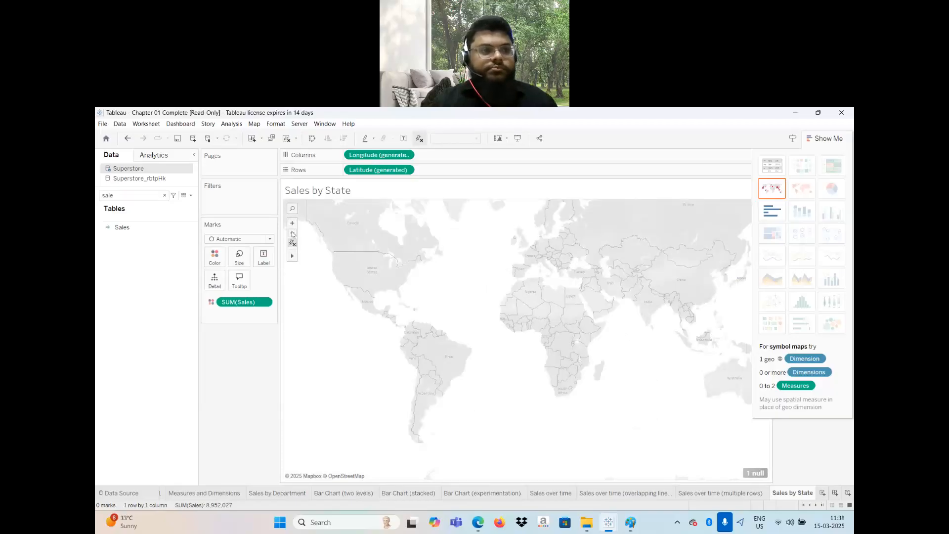
pyautogui.click(292, 232)
# - Find the State field by searching "state" and add it to the map as detail
pyautogui.click(121, 196)
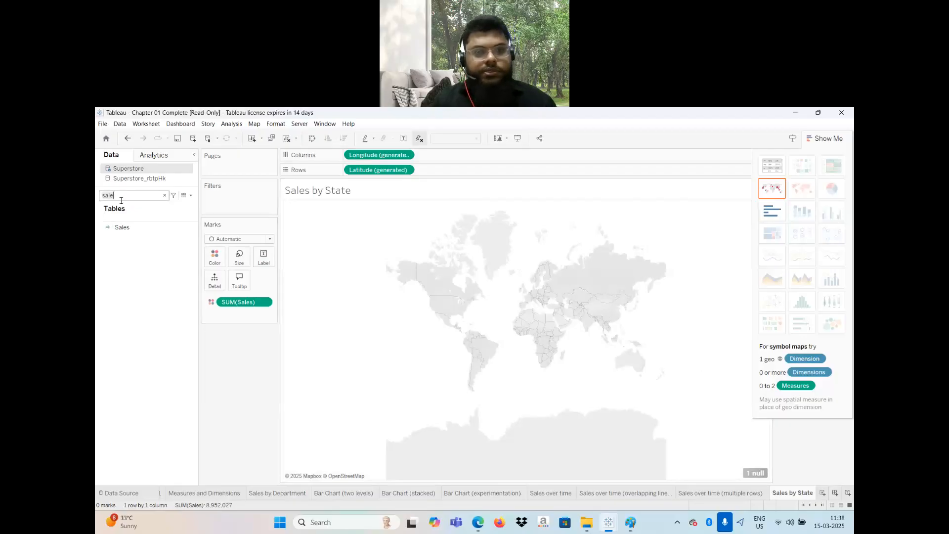
pyautogui.write('sale')
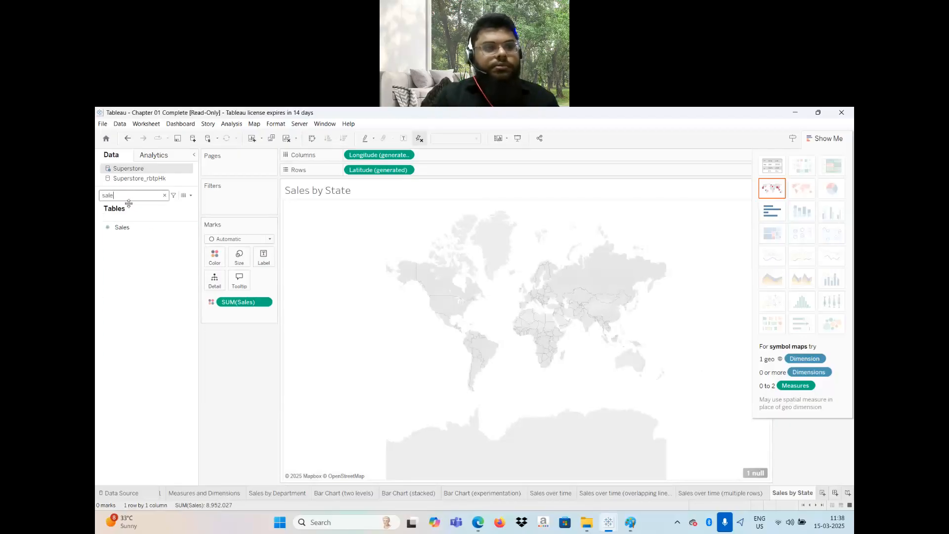
pyautogui.press('BackSpace')
pyautogui.press('BackSpace')
pyautogui.press('BackSpace')
pyautogui.write('tat')
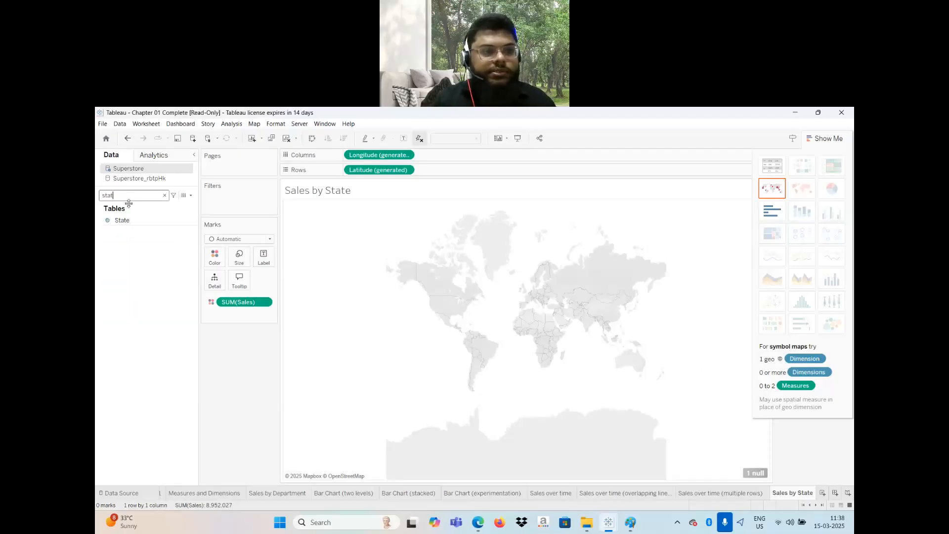
pyautogui.click(119, 221)
pyautogui.moveTo(118, 222); pyautogui.dragTo(208, 282)
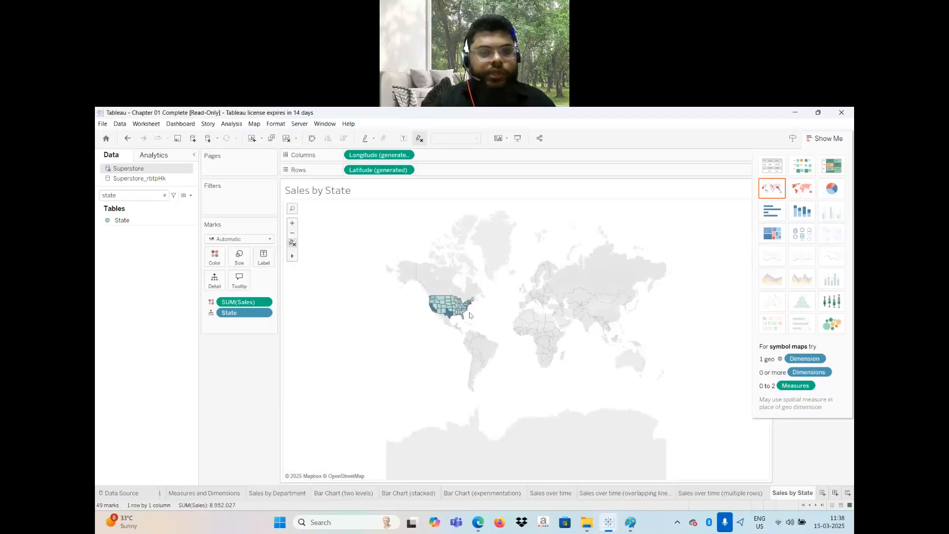
pyautogui.moveTo(434, 299)
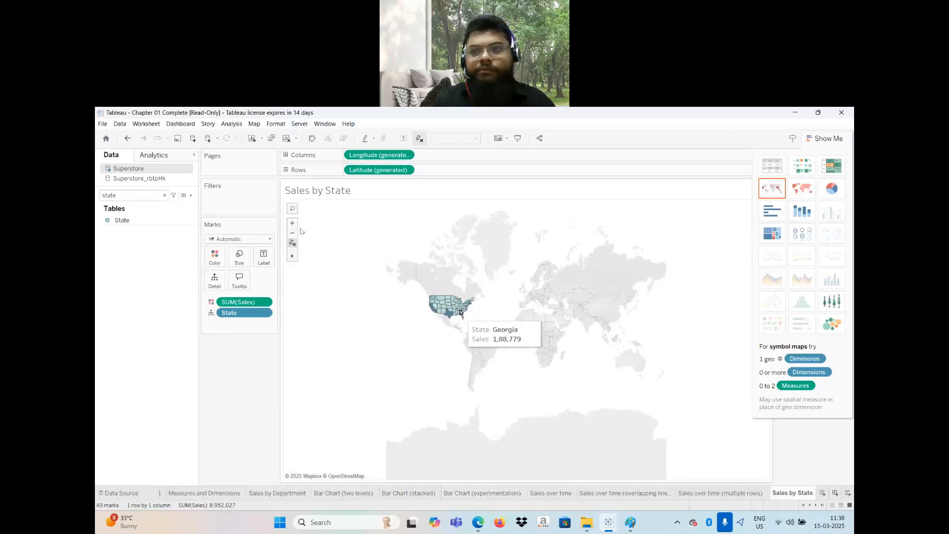
# - Hide the chart suggestions and frame the map on the United States
pyautogui.click(824, 139)
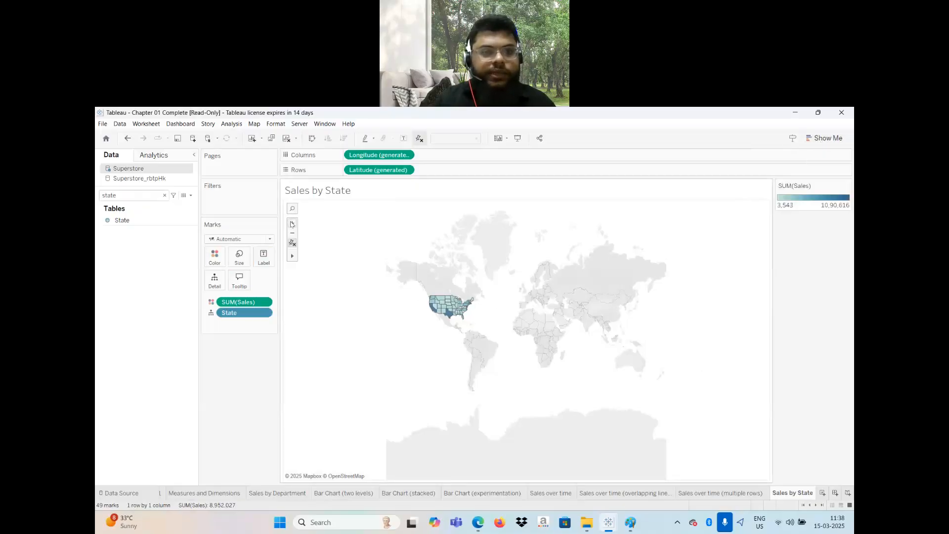
pyautogui.click(292, 223)
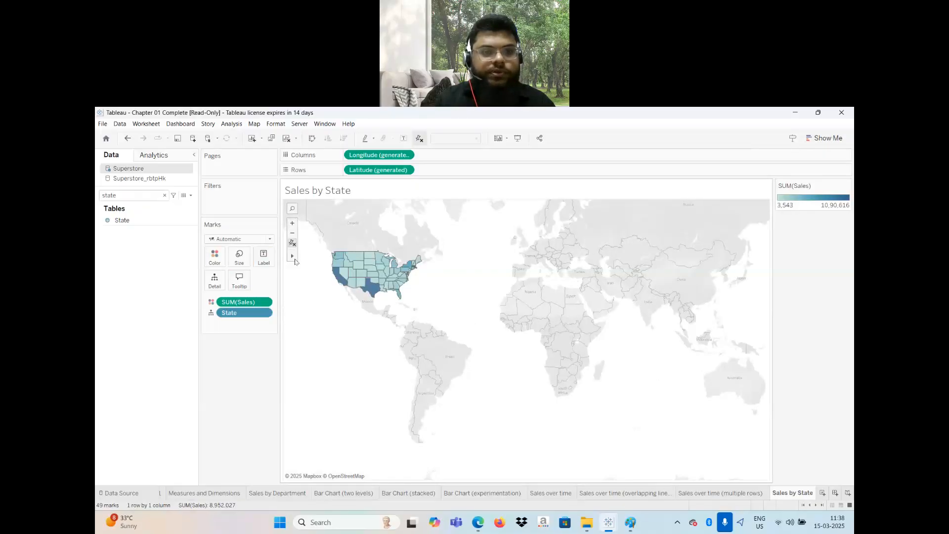
pyautogui.click(313, 257)
pyautogui.moveTo(371, 310); pyautogui.dragTo(463, 324)
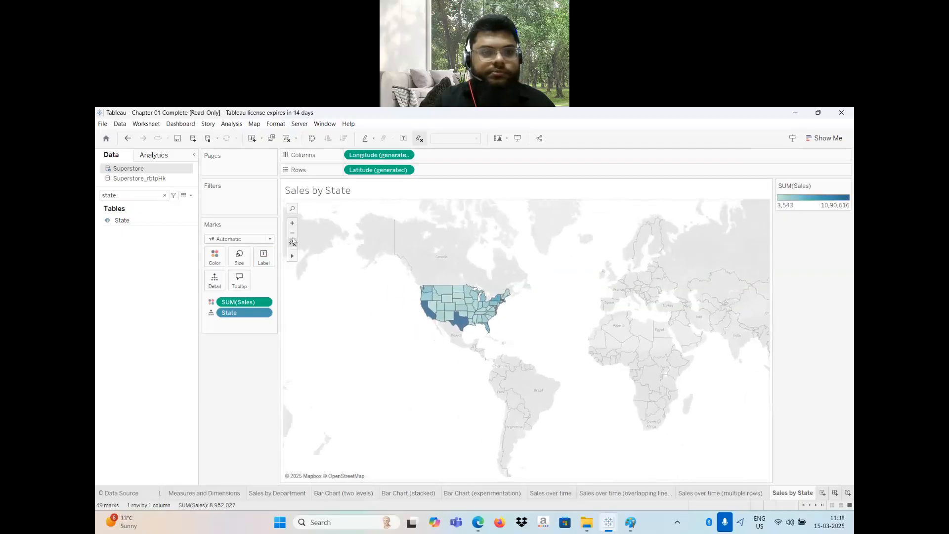
pyautogui.moveTo(294, 255)
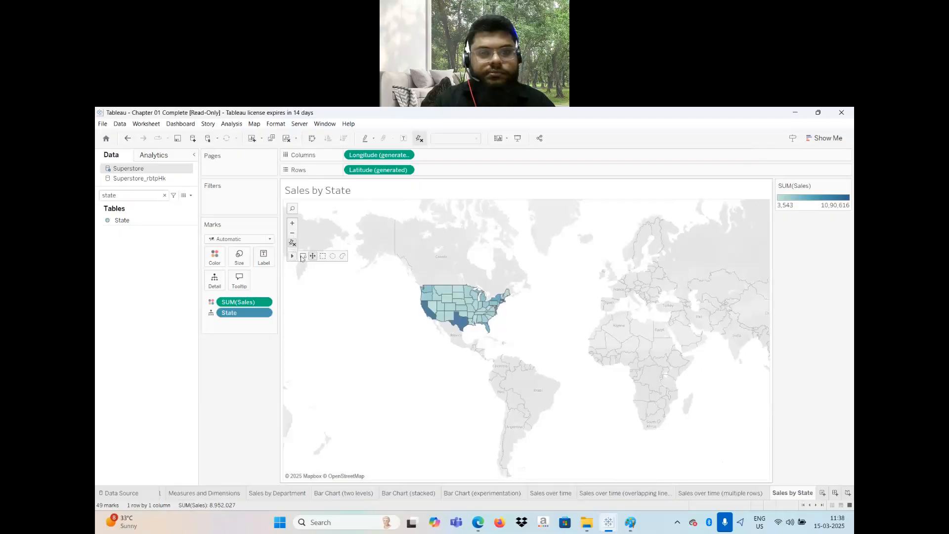
pyautogui.click(292, 226)
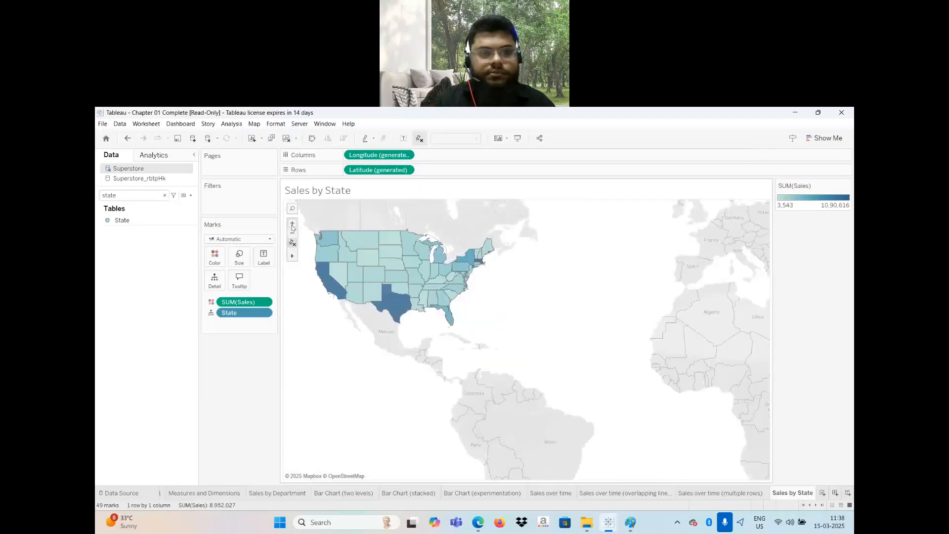
pyautogui.click(292, 225)
pyautogui.moveTo(307, 320); pyautogui.dragTo(476, 334)
pyautogui.moveTo(326, 356); pyautogui.dragTo(435, 471)
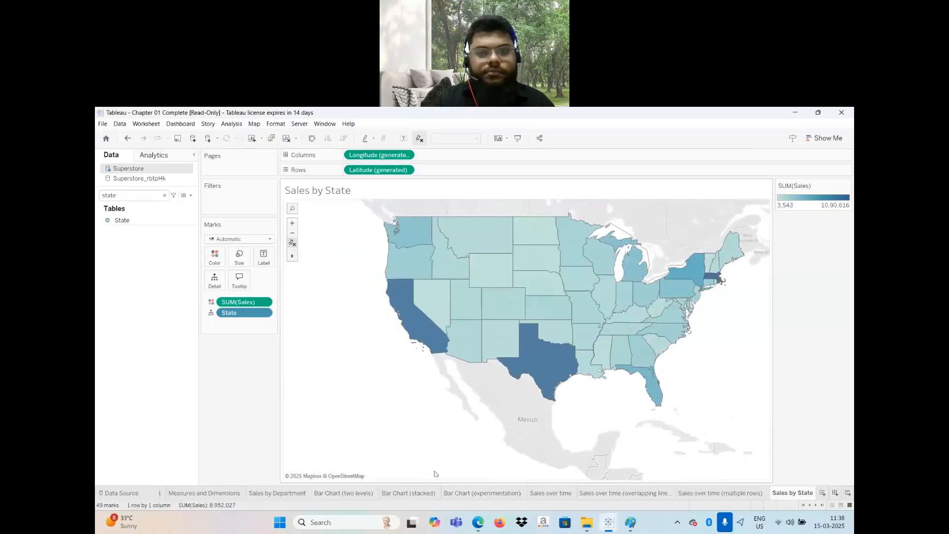
pyautogui.moveTo(393, 420); pyautogui.dragTo(354, 409)
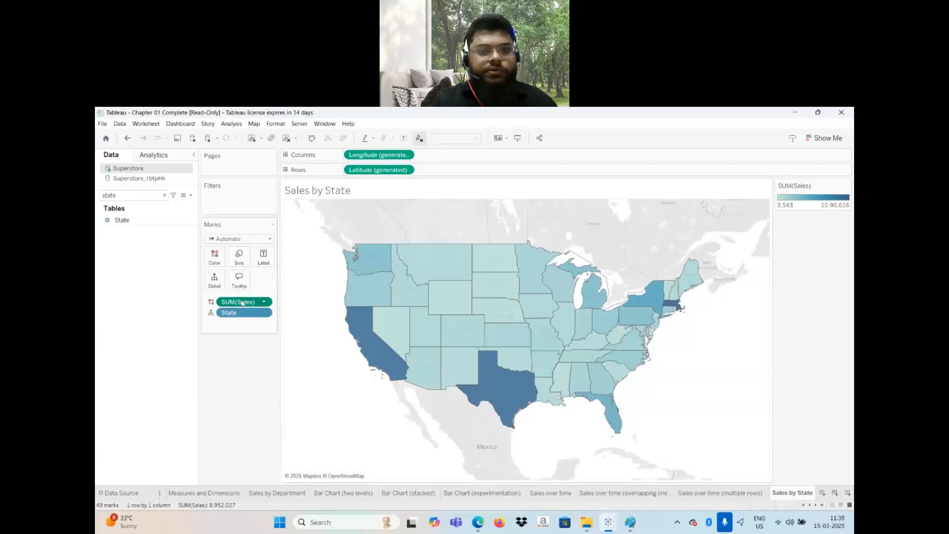
# - Label each state on the Sales by State map with SUM(Sales) while keeping it on the marks' colour
pyautogui.moveTo(242, 303); pyautogui.dragTo(262, 258)
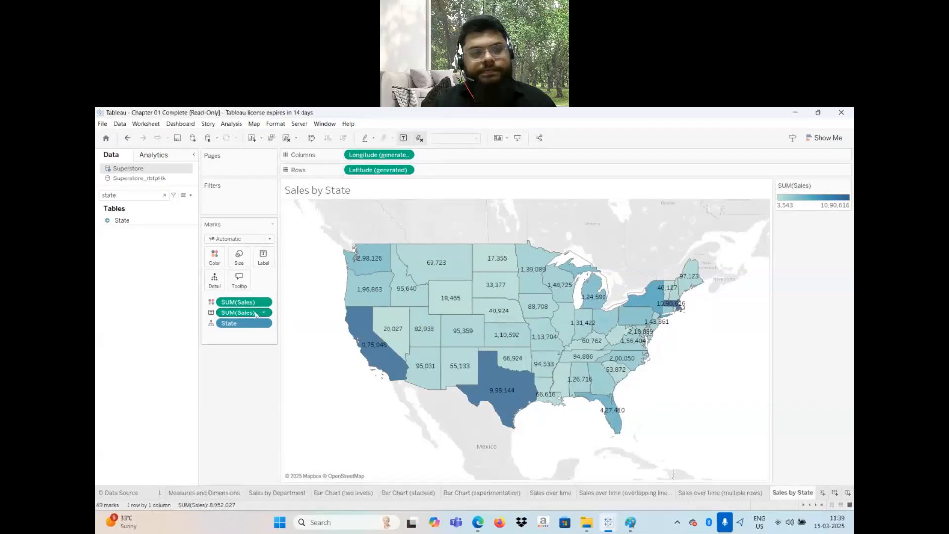
pyautogui.moveTo(255, 315); pyautogui.dragTo(249, 363)
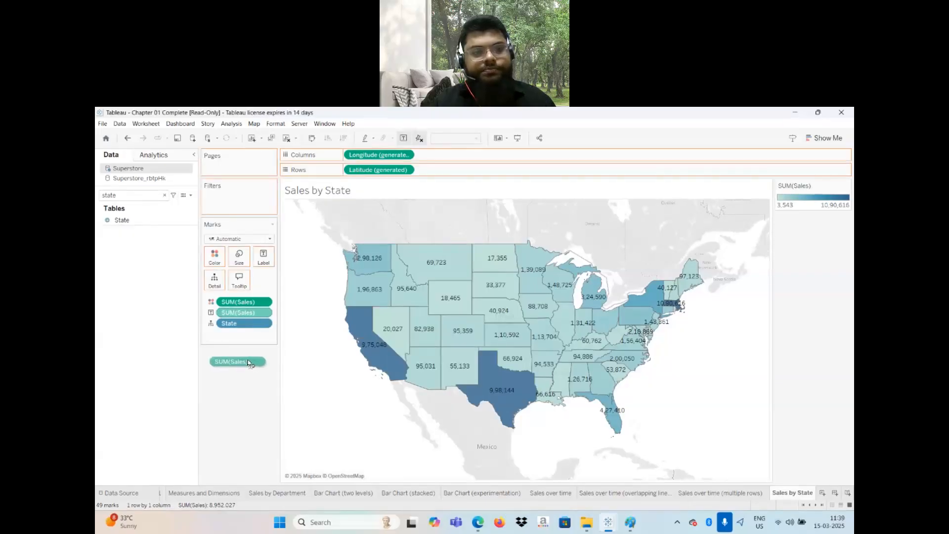
pyautogui.moveTo(248, 362); pyautogui.dragTo(258, 265)
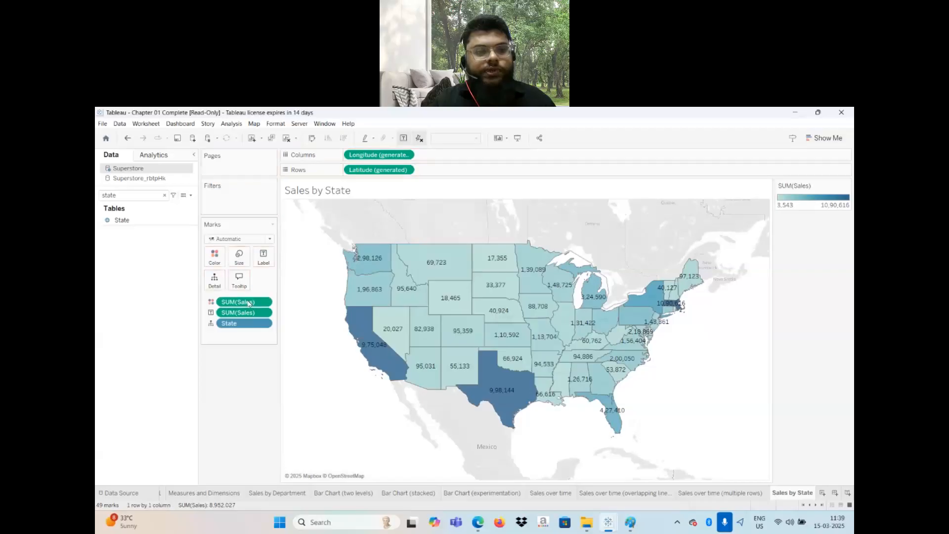
pyautogui.moveTo(246, 314); pyautogui.dragTo(242, 389)
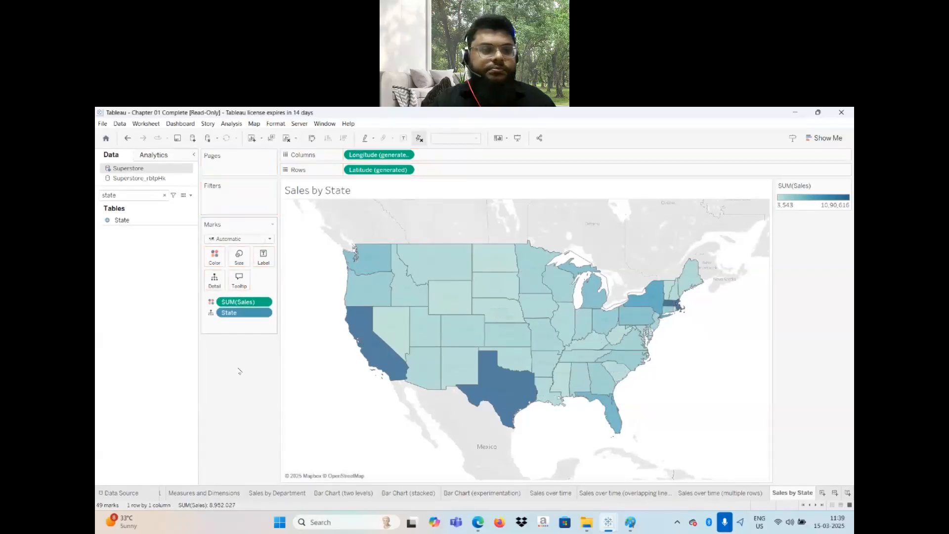
pyautogui.moveTo(246, 302); pyautogui.dragTo(266, 258)
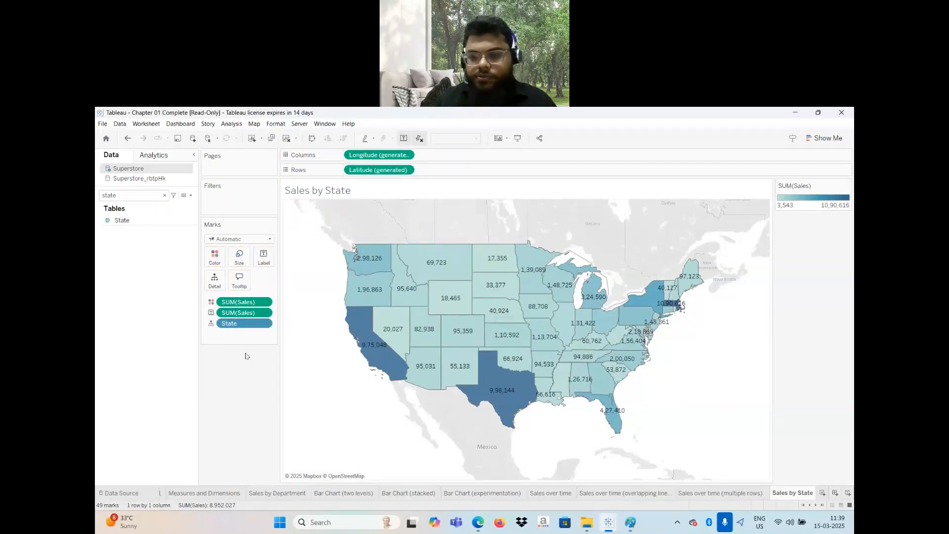
# - Go to the Sales by Postal Code sheet and examine the largest circle on the northeastern coast
pyautogui.hotkey('ctrl', 'shift', 'Tab')
pyautogui.hotkey('ctrl', 'Tab')
pyautogui.hotkey('ctrl', 'Tab')
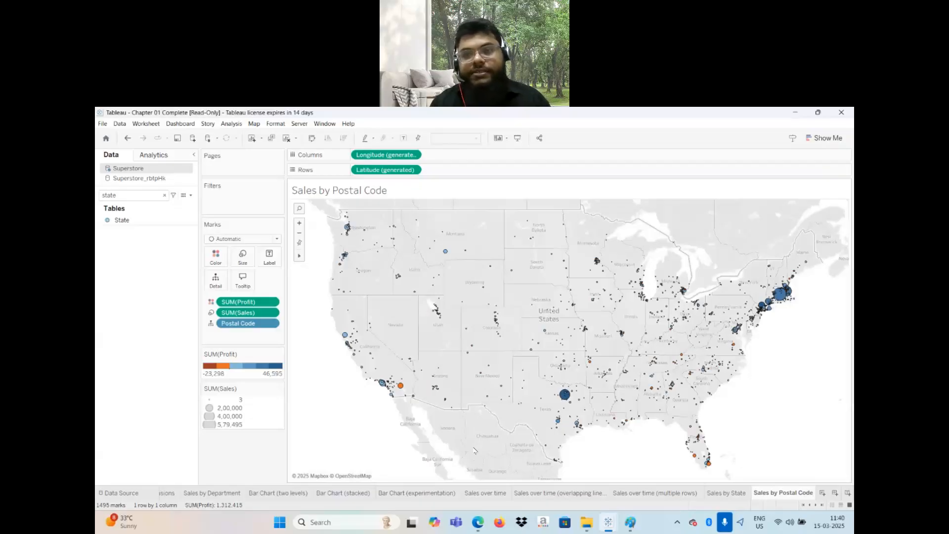
pyautogui.moveTo(781, 296)
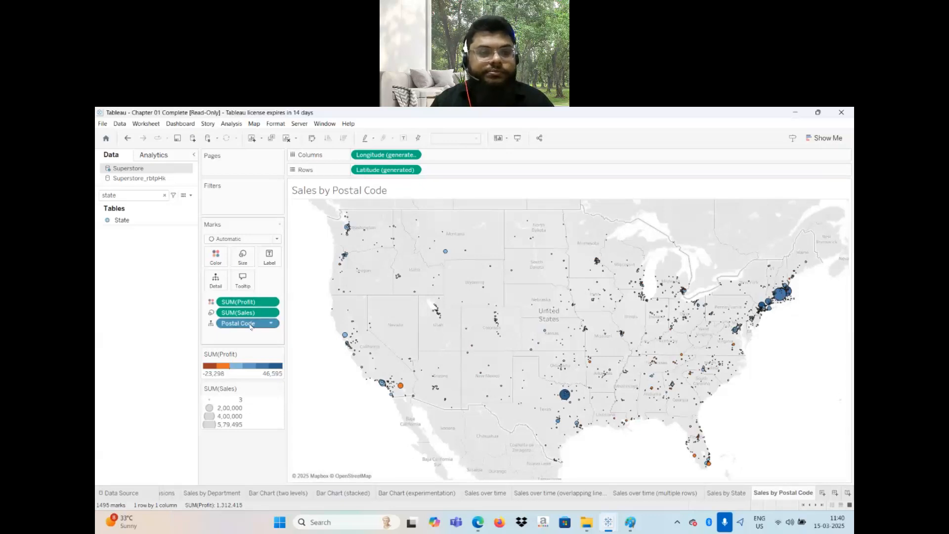
pyautogui.moveTo(251, 326); pyautogui.dragTo(130, 354)
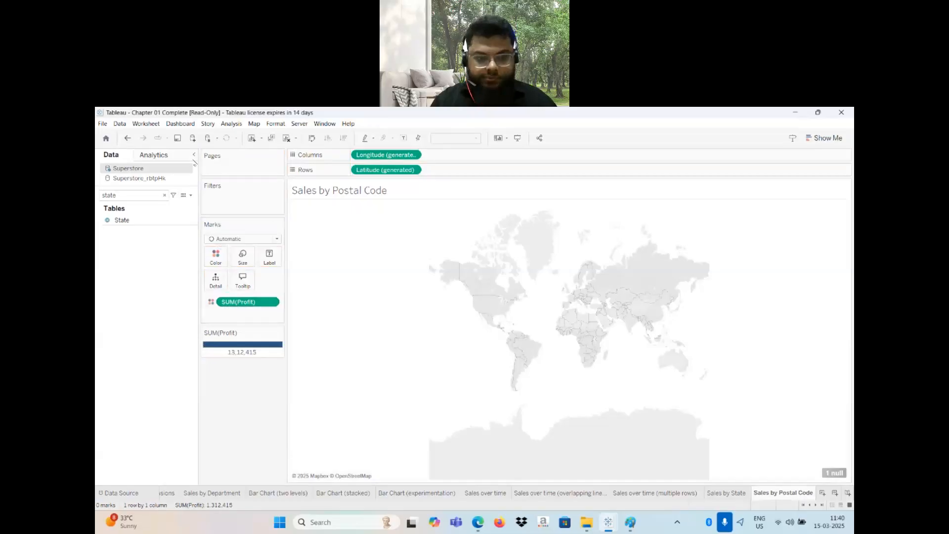
pyautogui.click(127, 138)
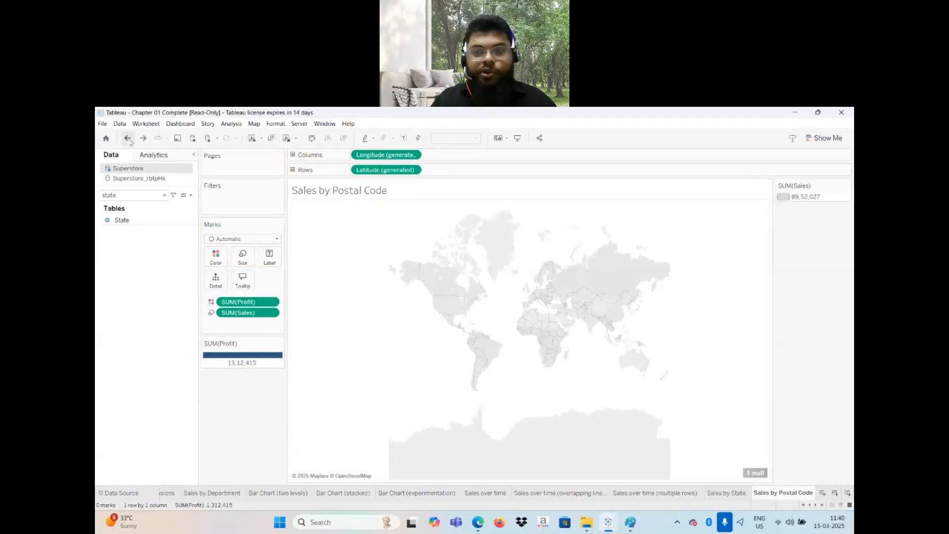
pyautogui.click(128, 139)
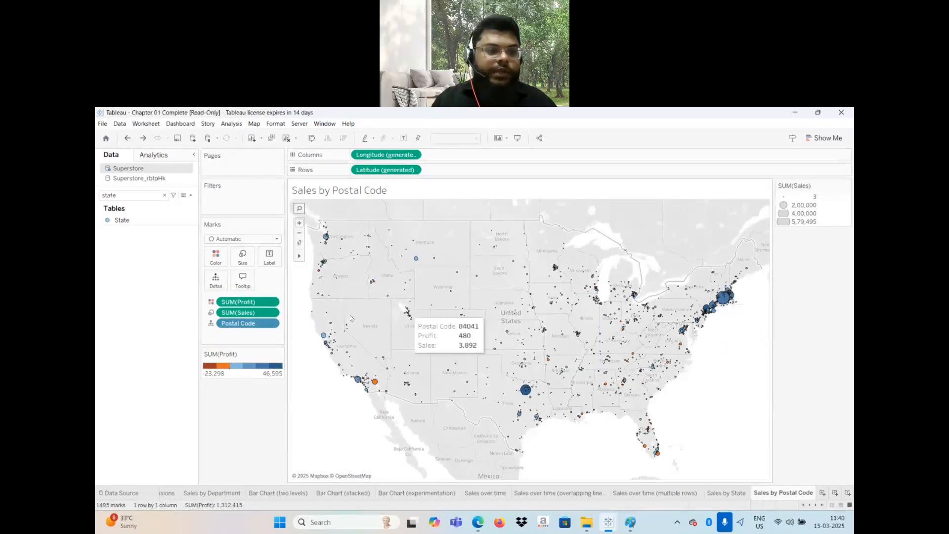
# - Remove Postal Code and Sales from the postal code map's marks and assign Profit, found by searching "profi", to colour
pyautogui.moveTo(246, 328); pyautogui.dragTo(98, 361)
pyautogui.doubleClick(129, 195)
pyautogui.write('profil')
pyautogui.press('BackSpace')
pyautogui.click(126, 227)
pyautogui.moveTo(126, 228); pyautogui.dragTo(216, 255)
# - Find the State field by searching "stat" and add it as detail to the profit-coloured map
pyautogui.click(142, 196)
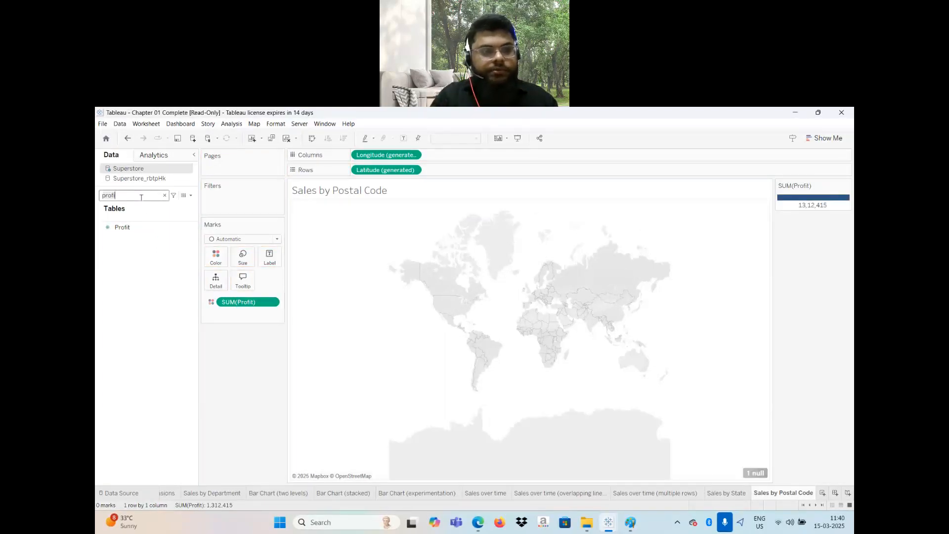
pyautogui.press('BackSpace')
pyautogui.press('BackSpace')
pyautogui.press('BackSpace')
pyautogui.press('BackSpace')
pyautogui.press('BackSpace')
pyautogui.write('stat')
pyautogui.click(122, 221)
pyautogui.moveTo(123, 222); pyautogui.dragTo(214, 285)
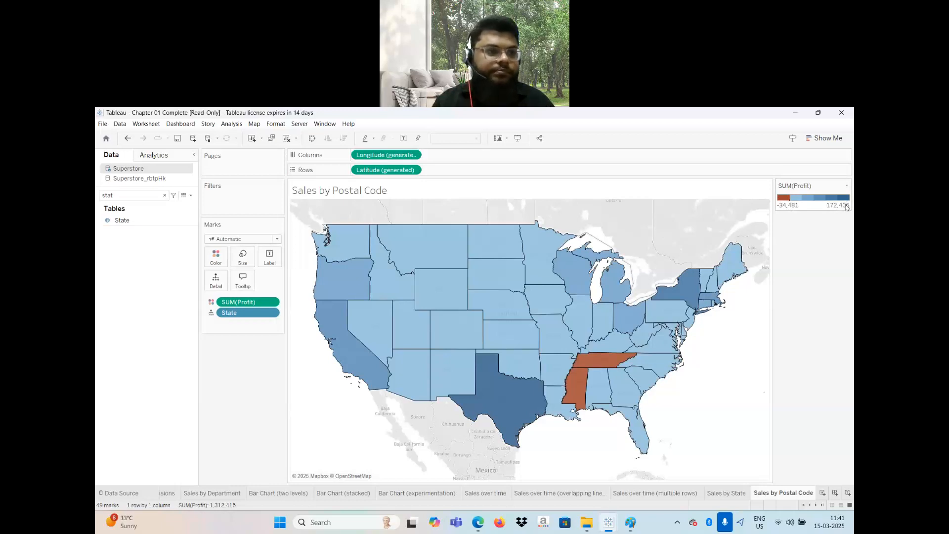
# - Find Postal Code by searching "pos" and use it as the map's detail in place of State
pyautogui.click(165, 195)
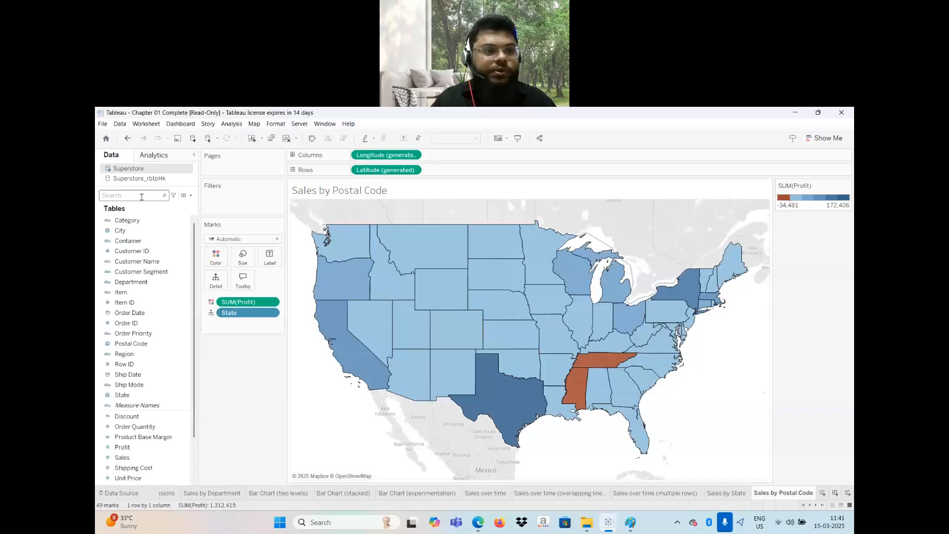
pyautogui.write('pos')
pyautogui.click(132, 220)
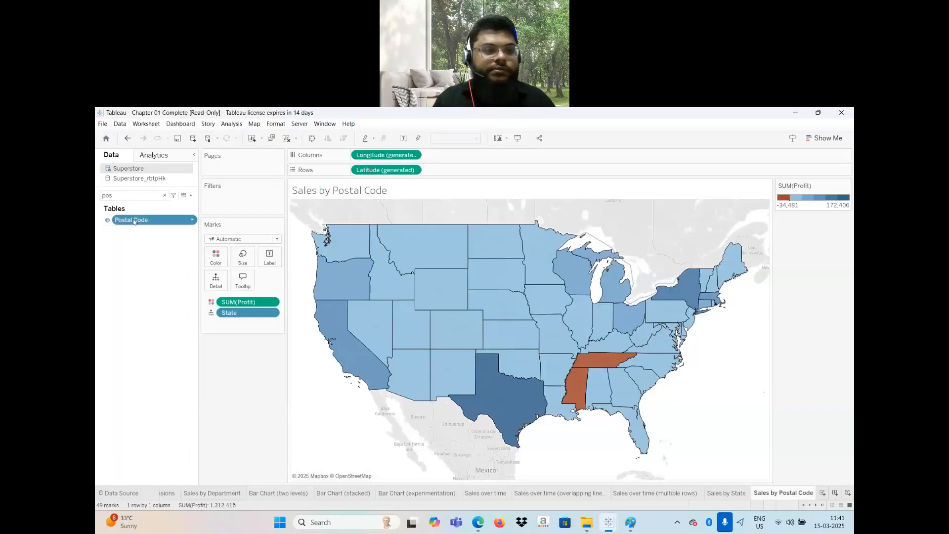
pyautogui.click(132, 220)
pyautogui.click(147, 327)
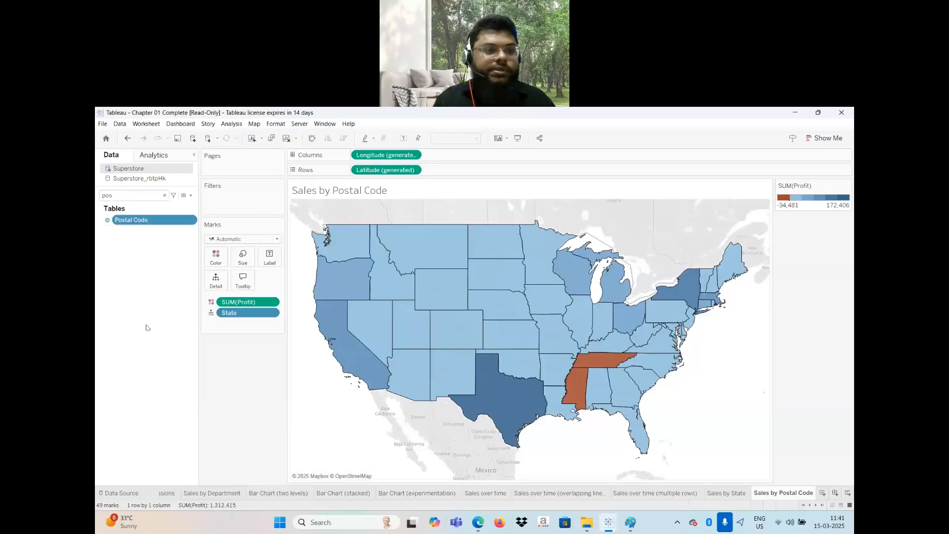
pyautogui.moveTo(254, 313); pyautogui.dragTo(140, 354)
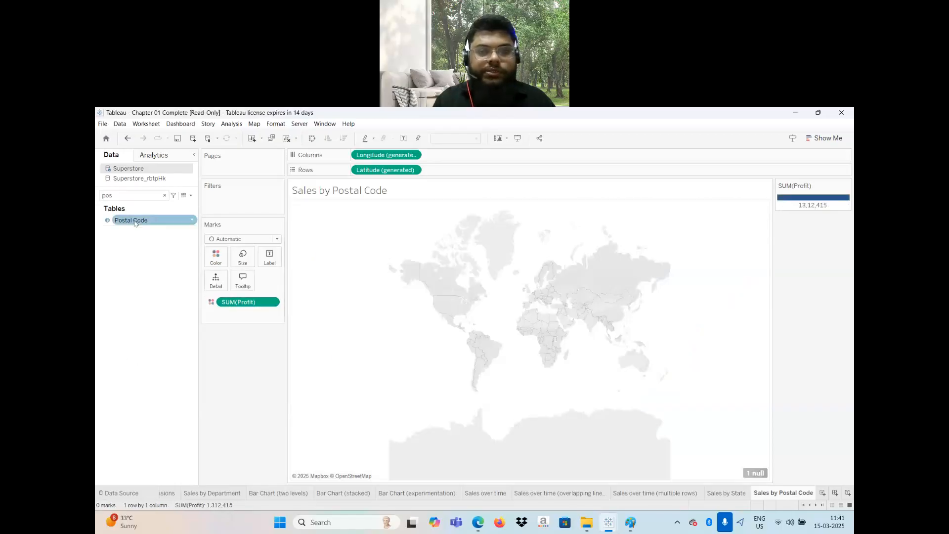
pyautogui.moveTo(148, 220); pyautogui.dragTo(219, 286)
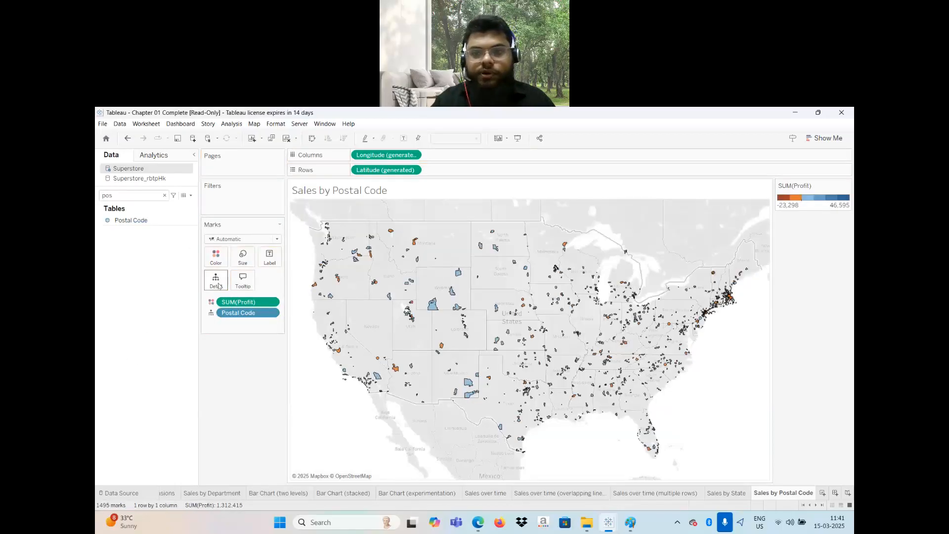
pyautogui.moveTo(732, 306)
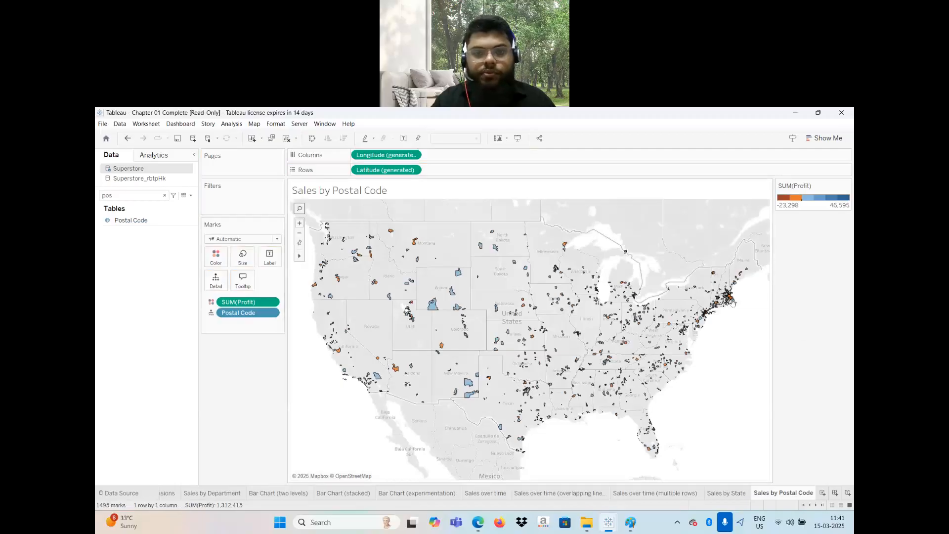
pyautogui.moveTo(433, 310)
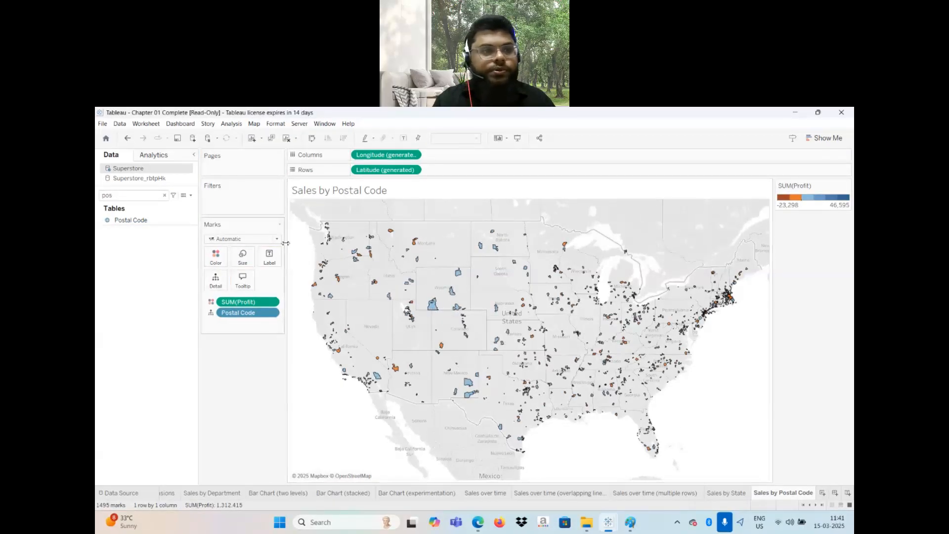
# - Find State by searching "stat", assign it to the size of the postal code marks, and shrink the marks overall
pyautogui.click(164, 195)
pyautogui.write('stat')
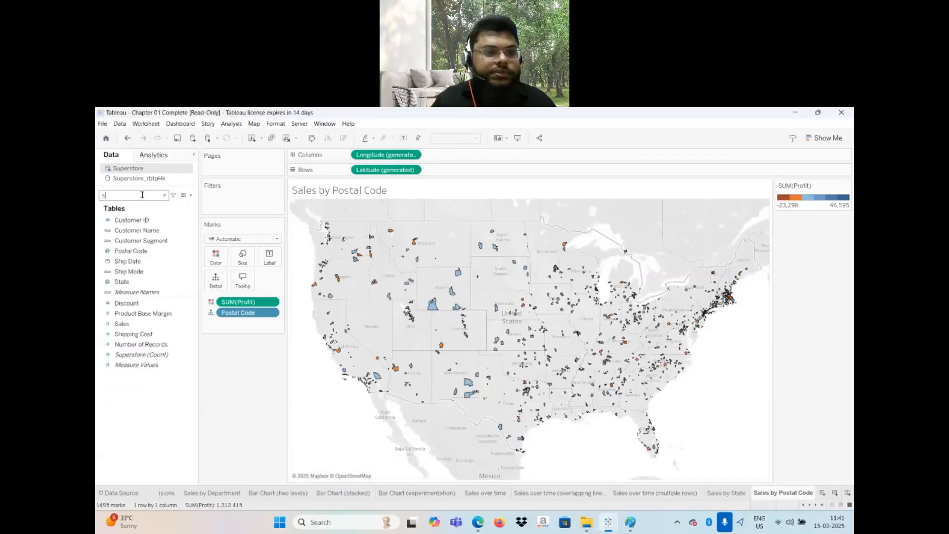
pyautogui.moveTo(126, 222); pyautogui.dragTo(242, 257)
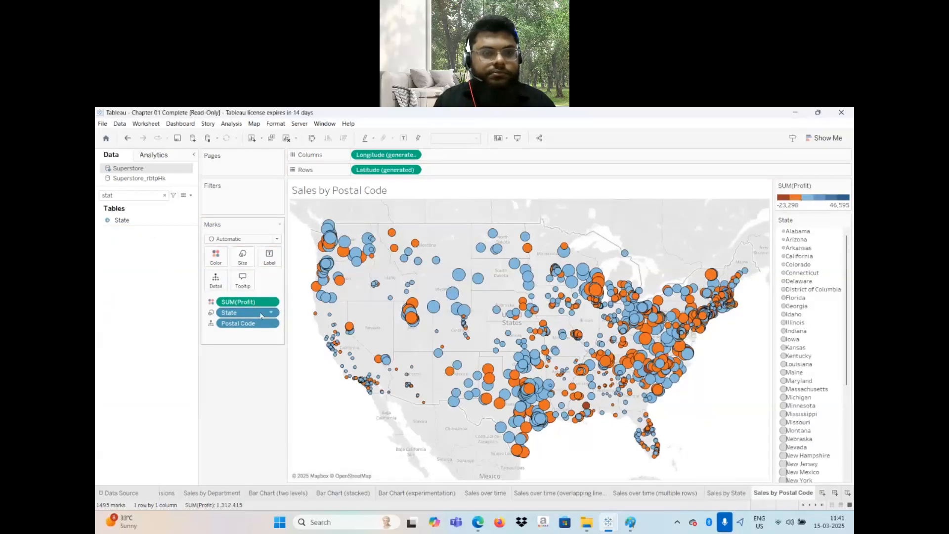
pyautogui.click(242, 257)
pyautogui.moveTo(264, 279); pyautogui.dragTo(245, 282)
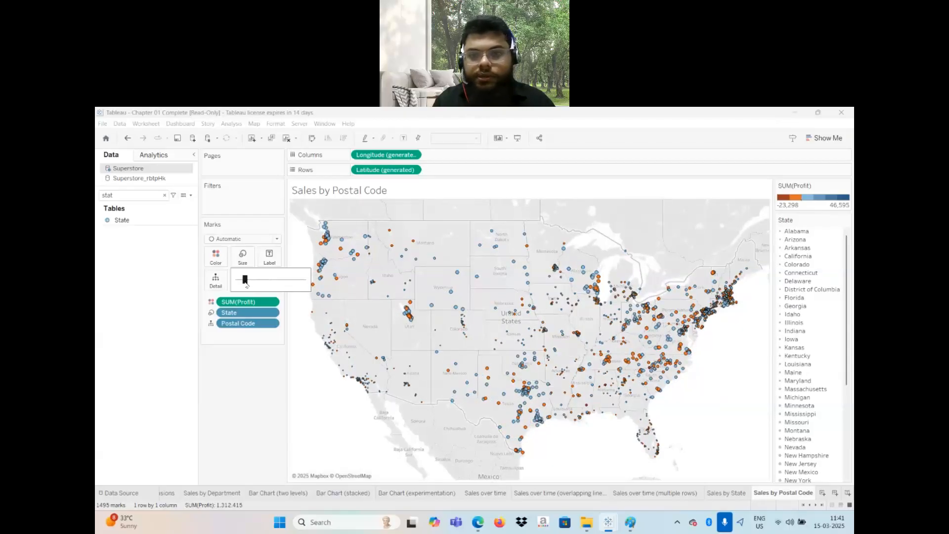
# - Undo the map changes back to Profit on colour, Sales on size and Postal Code on detail
pyautogui.click(128, 139)
pyautogui.click(128, 139)
pyautogui.click(128, 139)
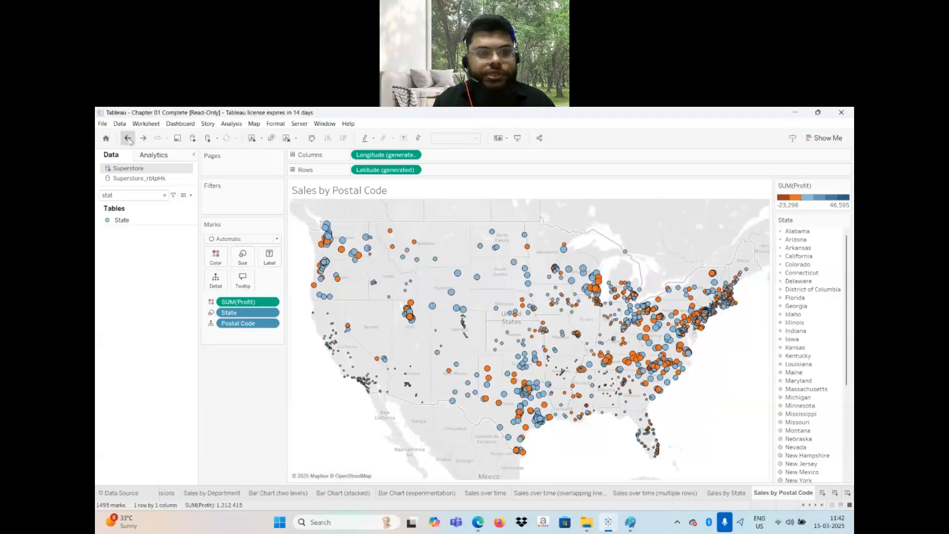
pyautogui.click(129, 139)
pyautogui.click(128, 139)
pyautogui.click(129, 139)
pyautogui.click(128, 139)
pyautogui.click(129, 139)
pyautogui.click(128, 139)
pyautogui.click(128, 139)
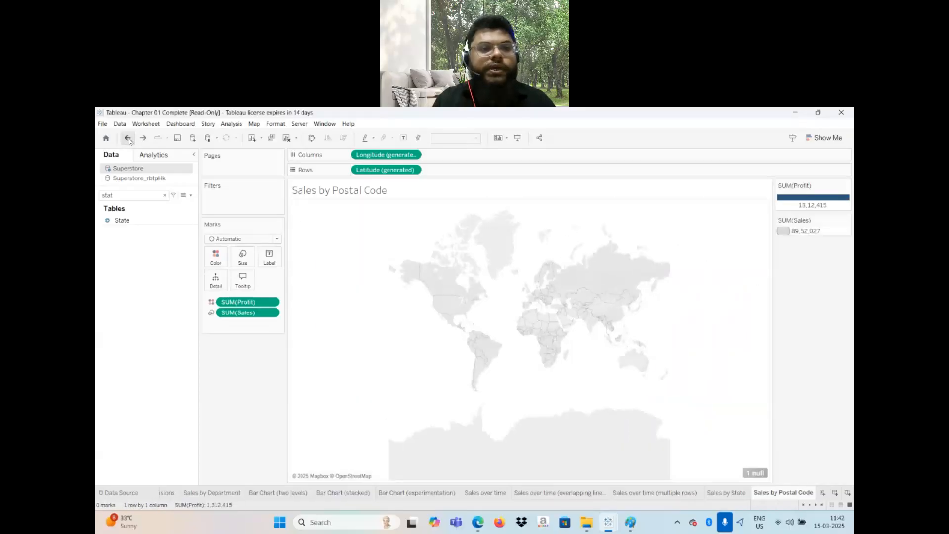
pyautogui.click(128, 139)
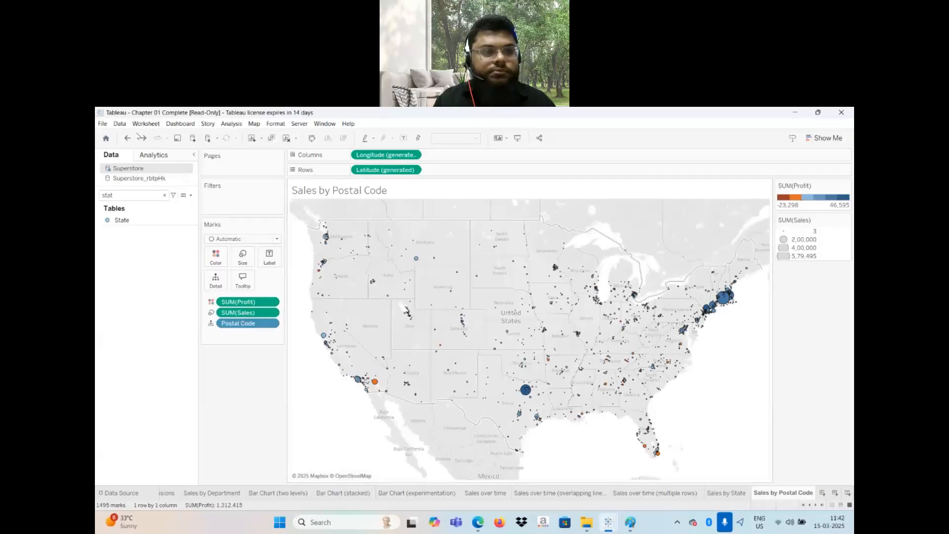
# - Redo the removal of Postal Code and Sales, find Sales by searching "sale", and assign it to the marks' size
pyautogui.click(142, 138)
pyautogui.click(143, 138)
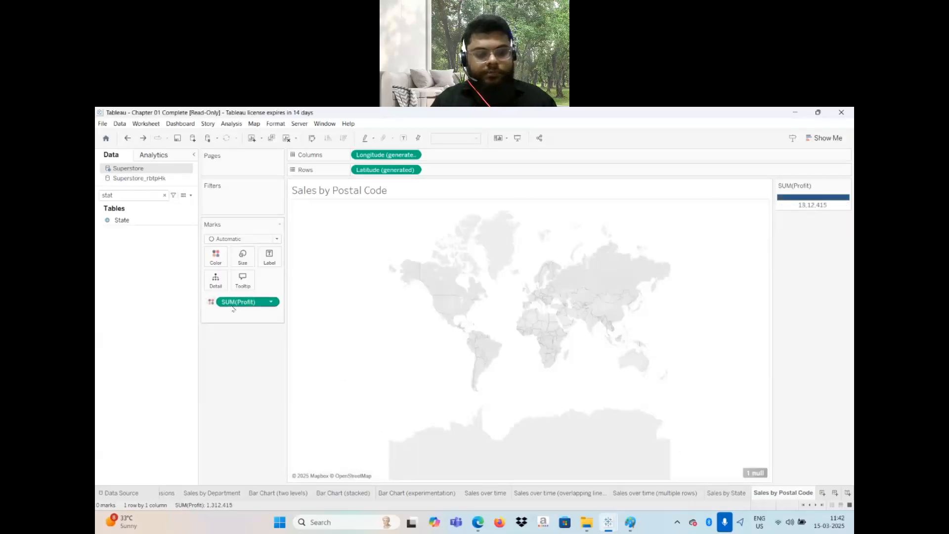
pyautogui.click(122, 192)
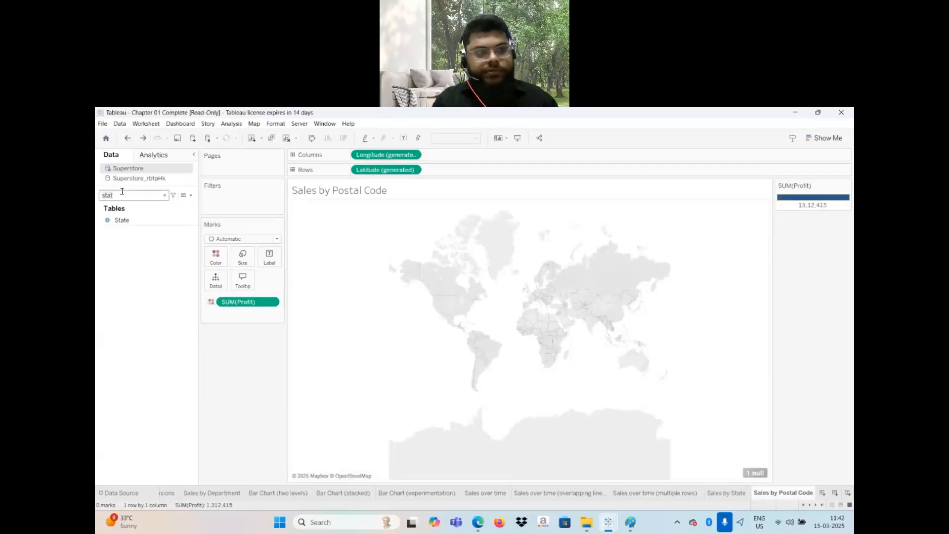
pyautogui.press('BackSpace')
pyautogui.press('BackSpace')
pyautogui.press('BackSpace')
pyautogui.press('BackSpace')
pyautogui.write('sale')
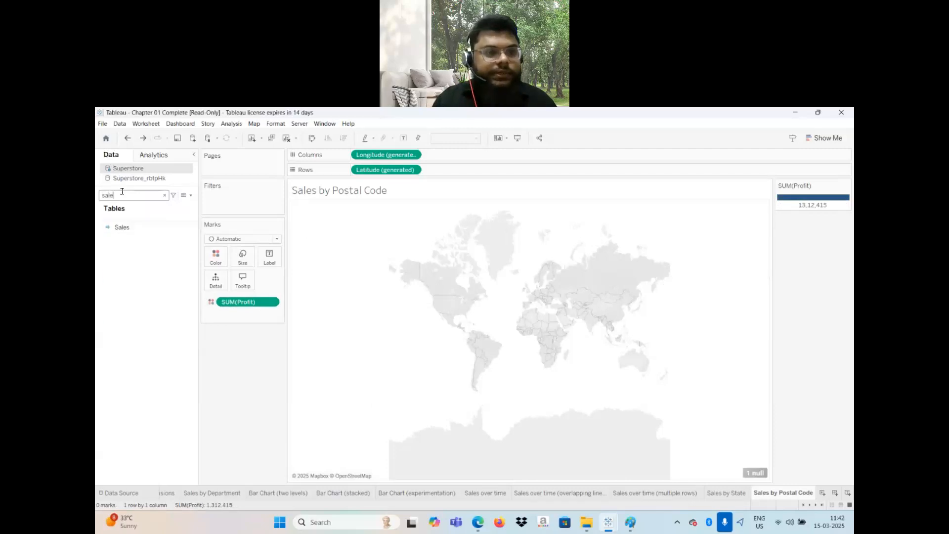
pyautogui.moveTo(122, 227); pyautogui.dragTo(240, 263)
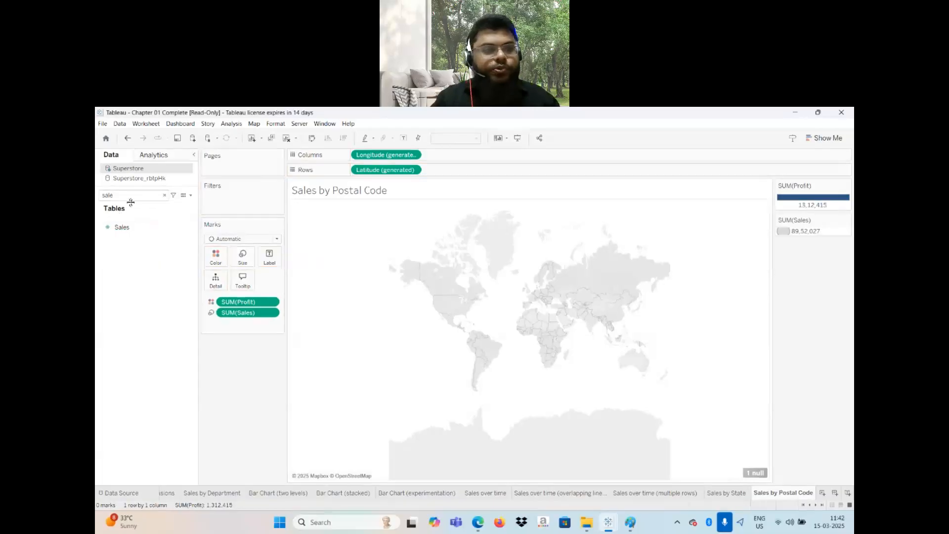
# - Find Postal Code by searching "pos" and add it to the map as detail
pyautogui.click(131, 199)
pyautogui.press('BackSpace')
pyautogui.press('BackSpace')
pyautogui.press('BackSpace')
pyautogui.press('BackSpace')
pyautogui.write('pos')
pyautogui.moveTo(132, 221); pyautogui.dragTo(222, 282)
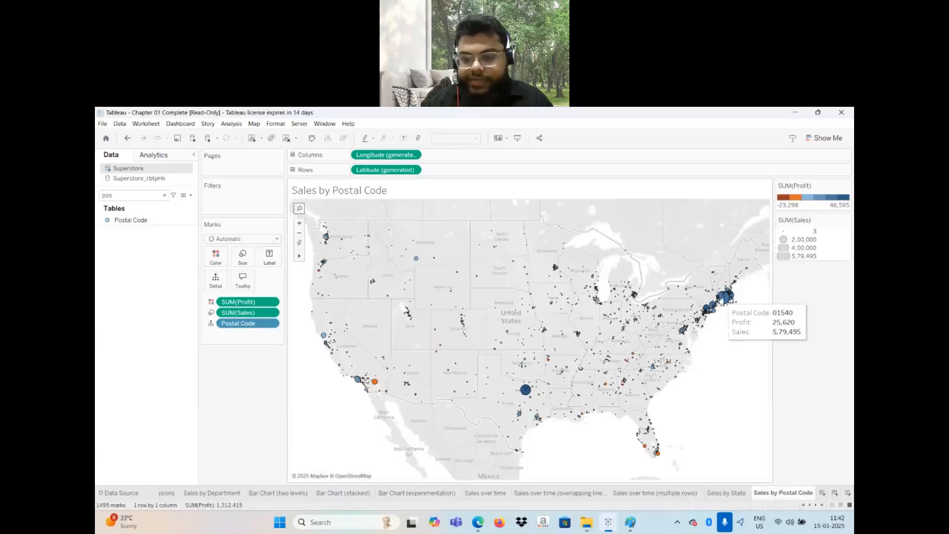
# - Compare the maps on the Sales by State, Sales by Postal Code and Density of Orders sheets
pyautogui.click(722, 492)
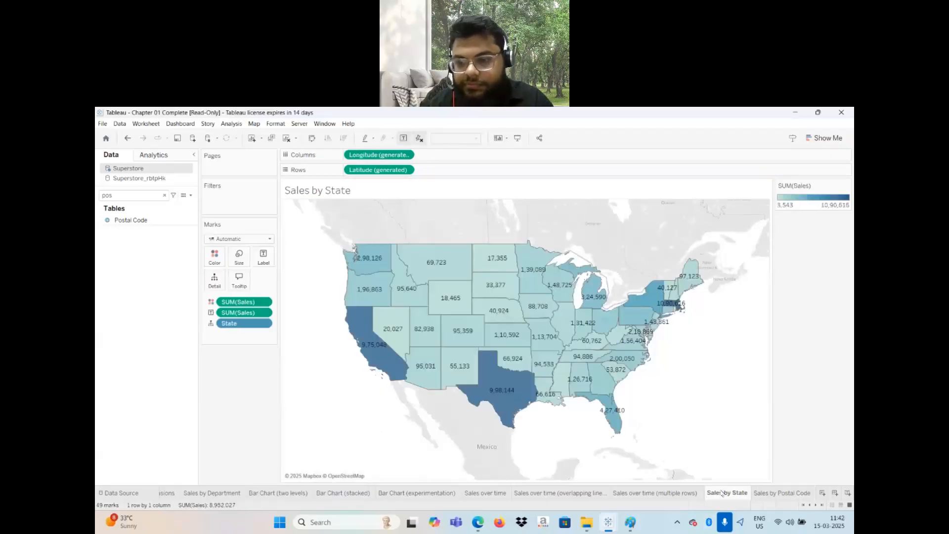
pyautogui.click(783, 493)
pyautogui.hotkey('ctrl', 'Tab')
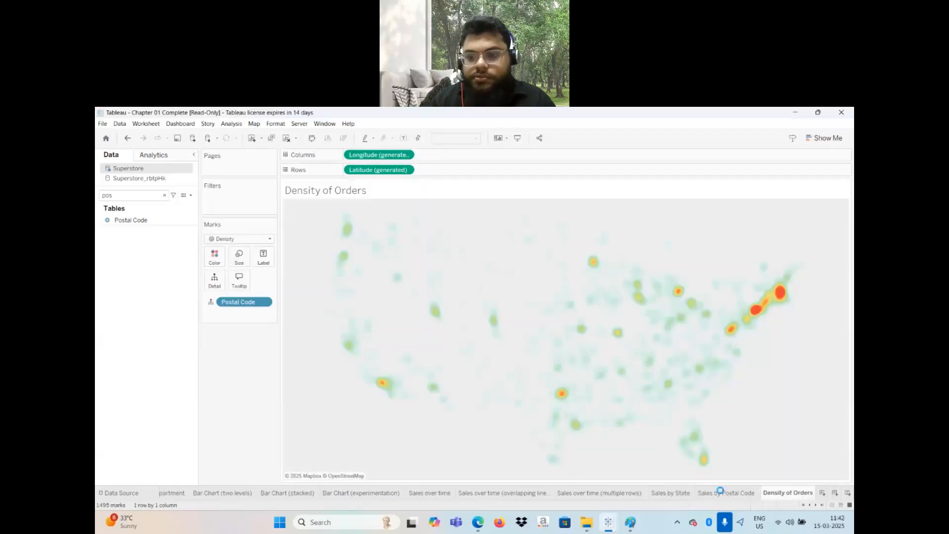
pyautogui.click(721, 493)
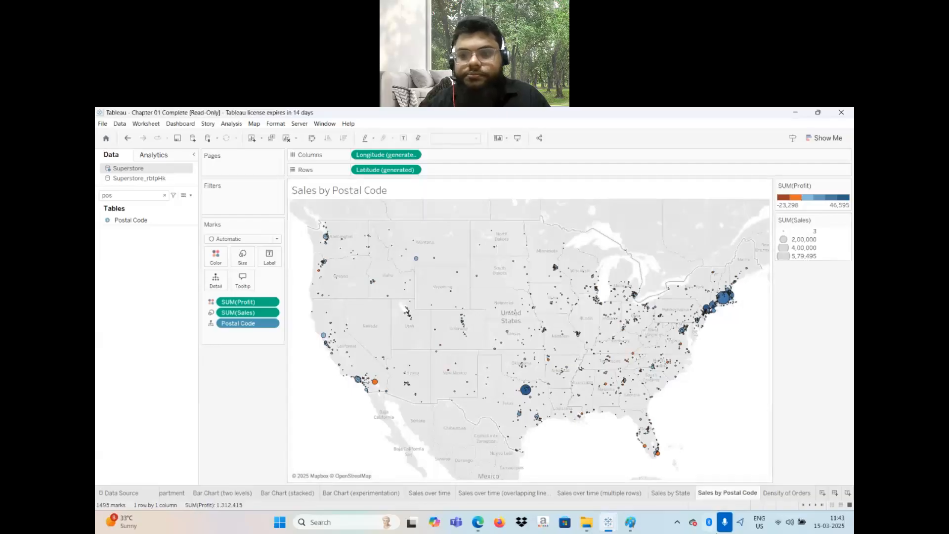
# - Open the Density of Orders sheet and remove Postal Code from its marks
pyautogui.click(793, 494)
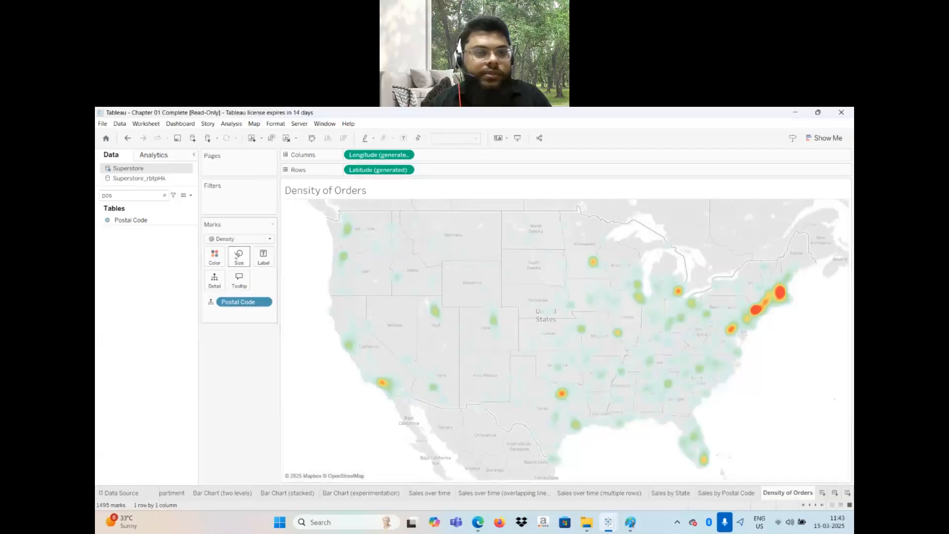
pyautogui.moveTo(238, 301); pyautogui.dragTo(222, 226)
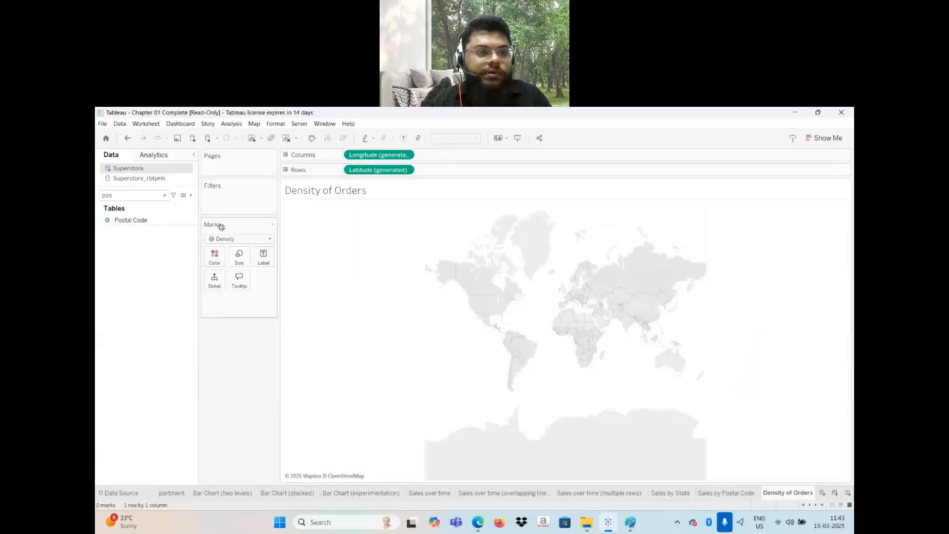
# - Reset the Density of Orders sheet's mark type to Automatic and add Postal Code to the map
pyautogui.click(225, 239)
pyautogui.click(225, 249)
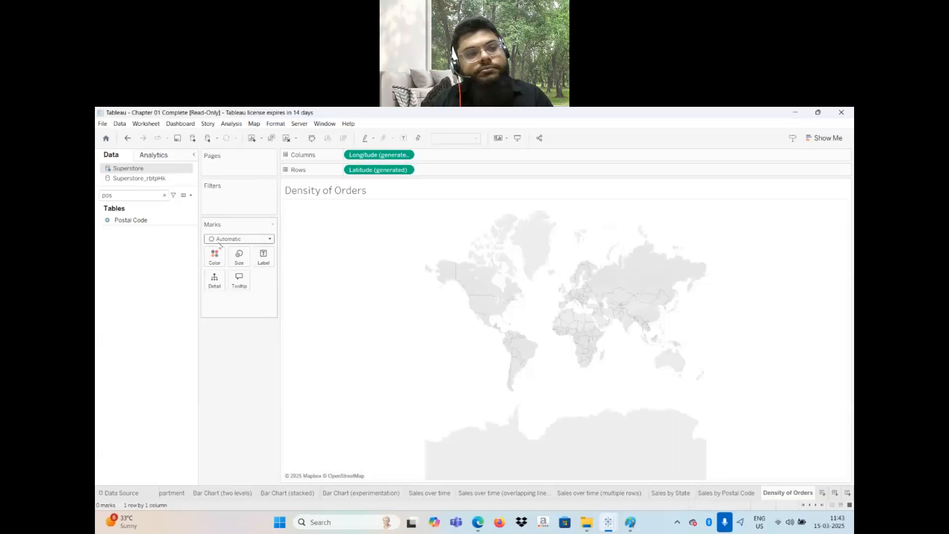
pyautogui.click(134, 222)
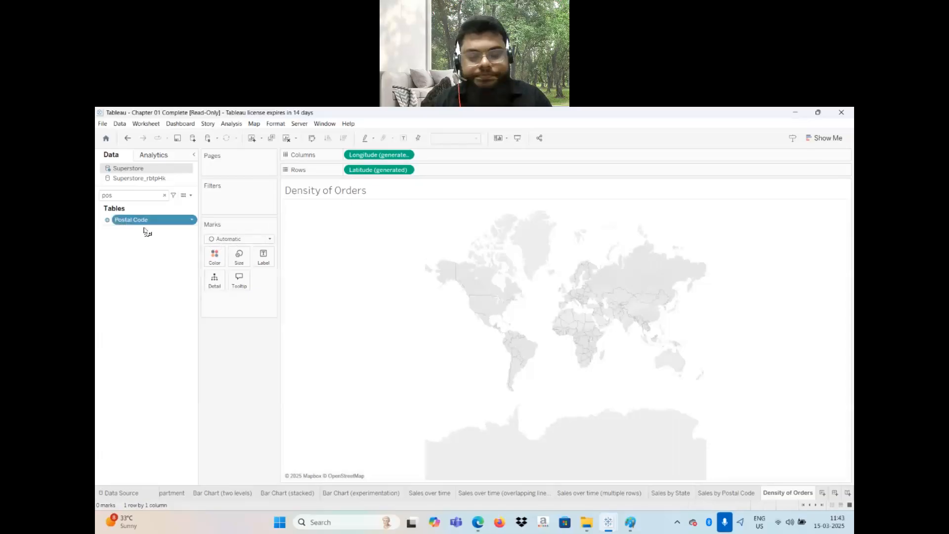
pyautogui.moveTo(147, 231); pyautogui.dragTo(548, 239)
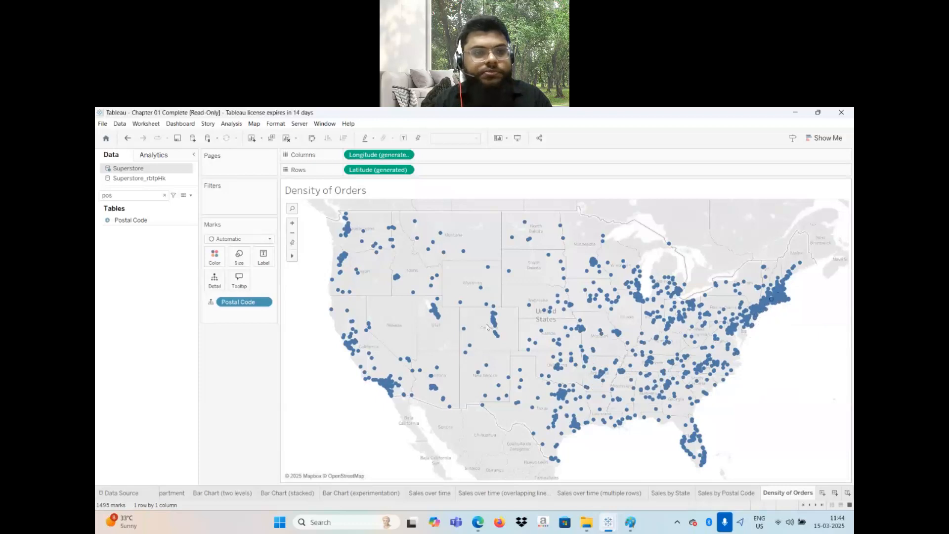
# - Try the Square and Pie mark types on the postal code map
pyautogui.click(221, 239)
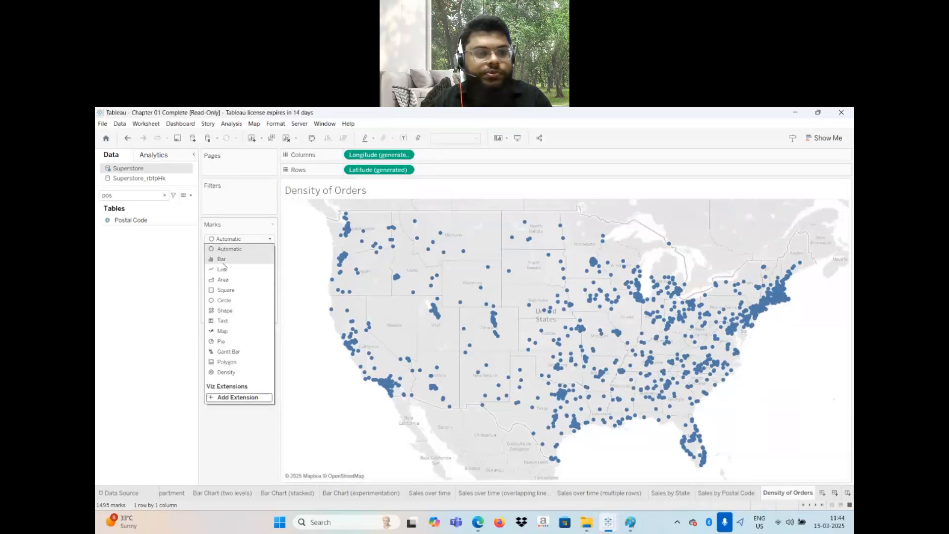
pyautogui.click(224, 290)
pyautogui.click(234, 240)
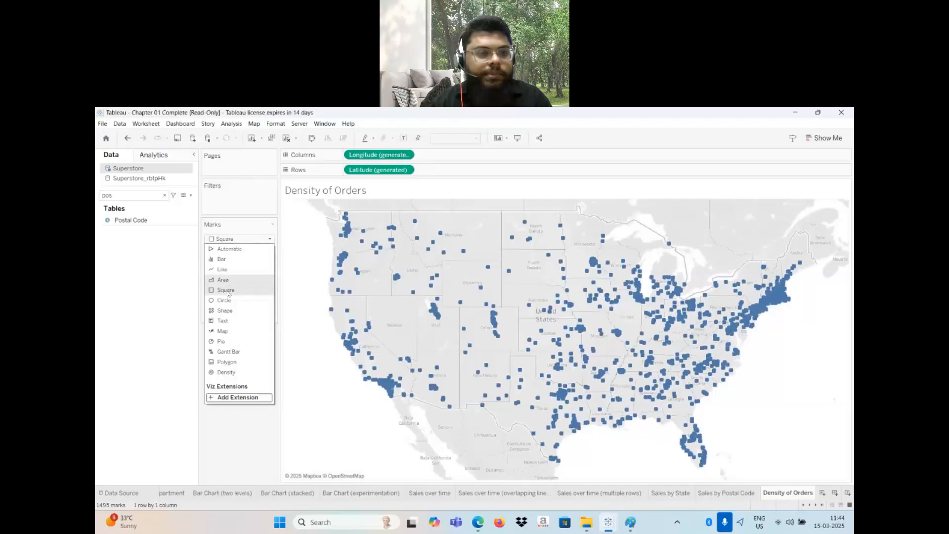
pyautogui.click(221, 340)
# - Set the postal code map's mark type to Density and inspect the hotspot in the northeast
pyautogui.click(225, 240)
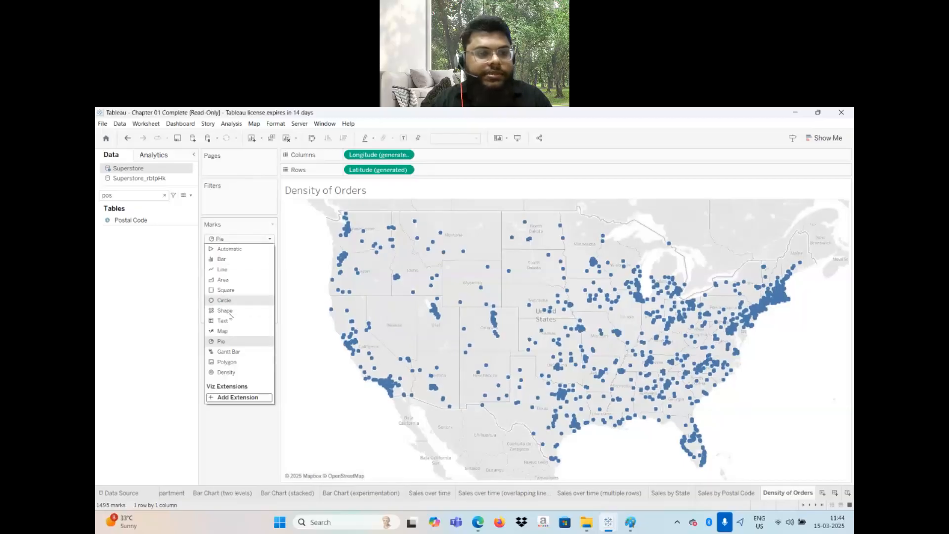
pyautogui.click(226, 372)
pyautogui.moveTo(776, 295)
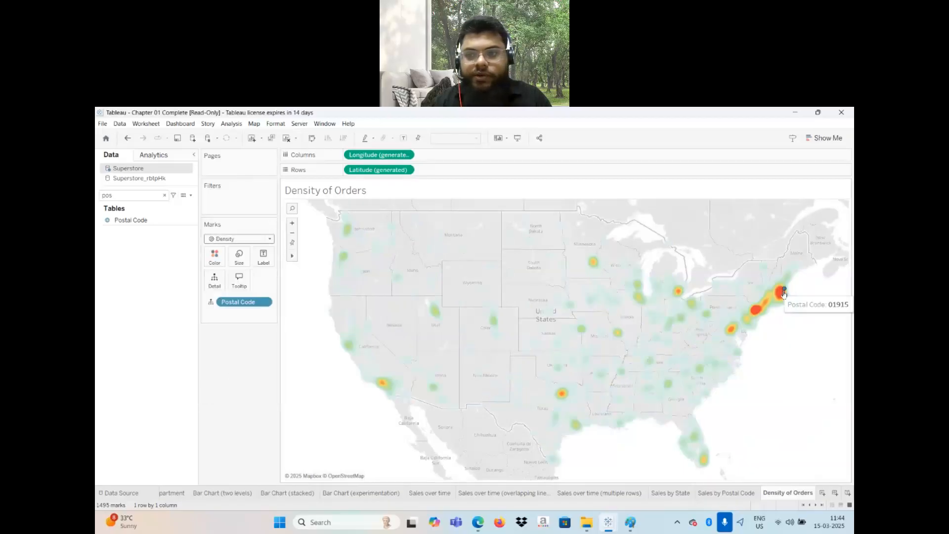
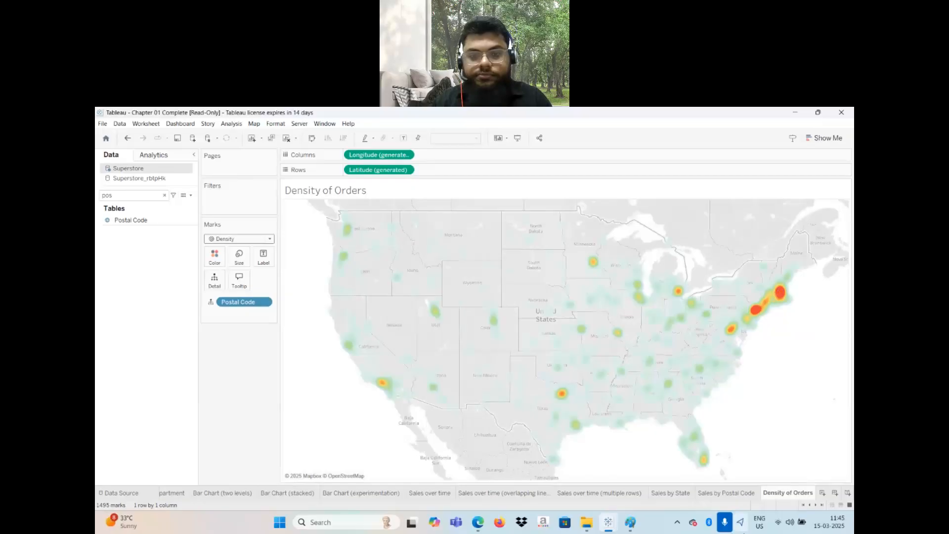
# - Display the Show Me chart recommendations from the Density of Orders sheet and switch to the Show Me sheet
pyautogui.click(741, 496)
pyautogui.hotkey('ctrl', 'Tab')
pyautogui.hotkey('ctrl', 'Tab')
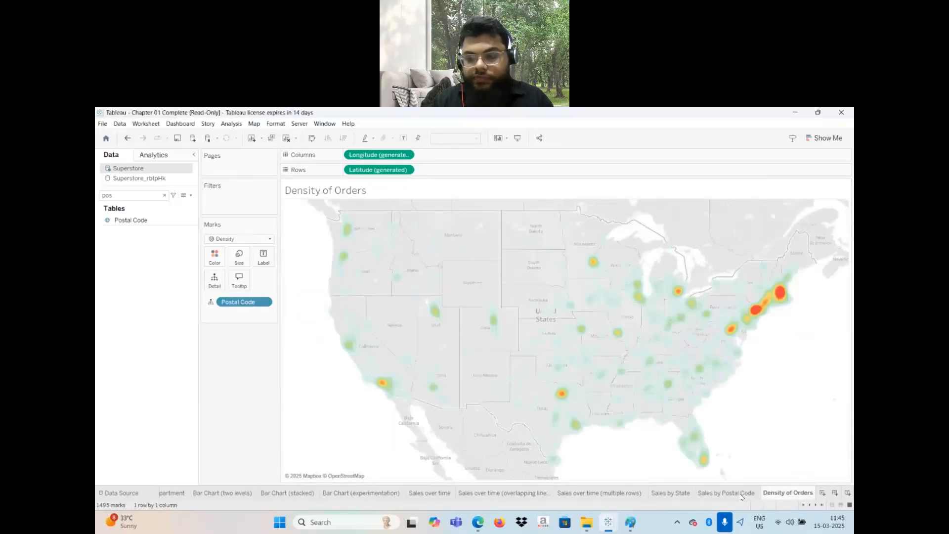
pyautogui.hotkey('ctrl', 'Tab')
pyautogui.hotkey('ctrl', 'shift', 'Tab')
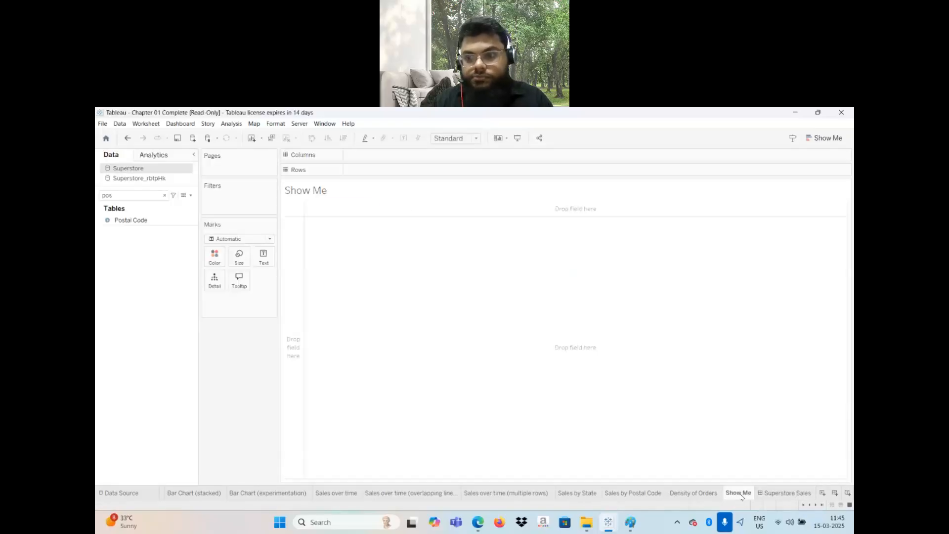
pyautogui.hotkey('ctrl', 'Tab')
pyautogui.hotkey('ctrl', 'shift', 'Tab')
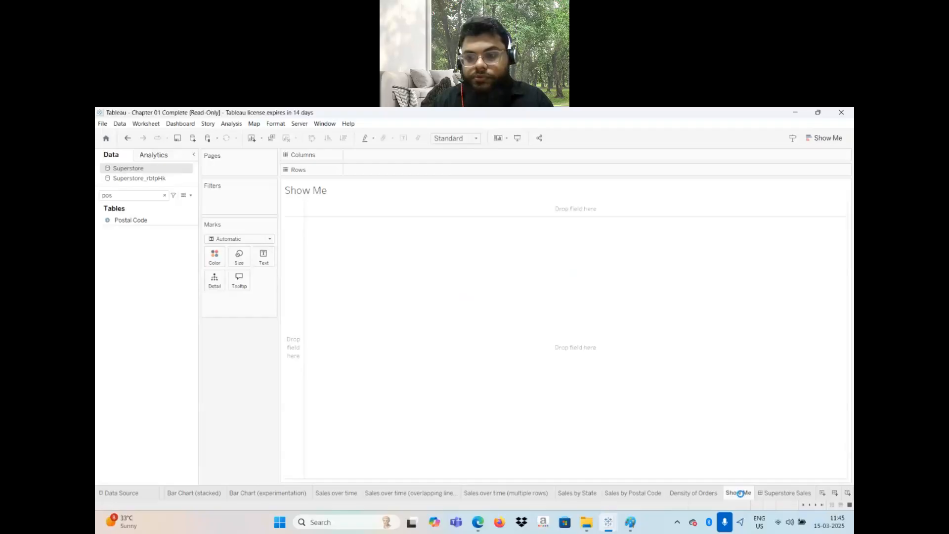
pyautogui.click(693, 493)
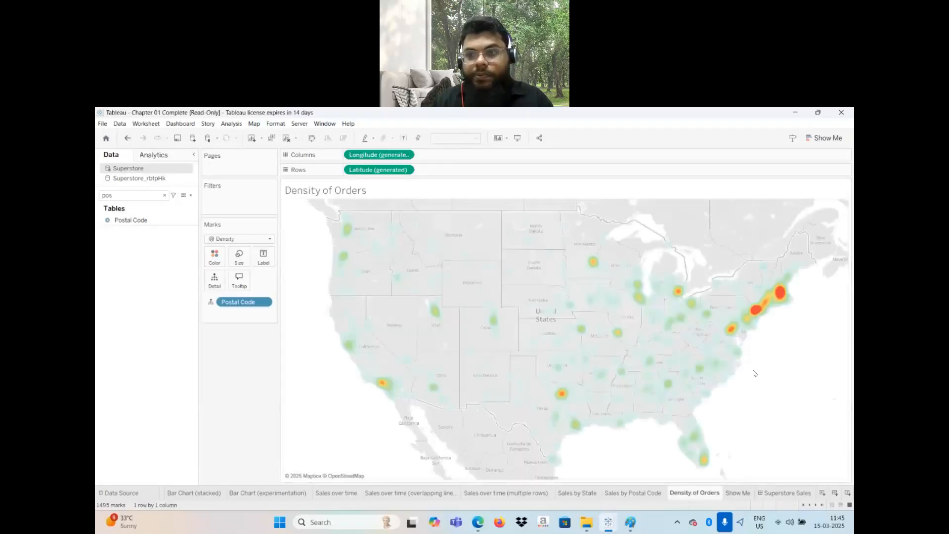
pyautogui.click(819, 140)
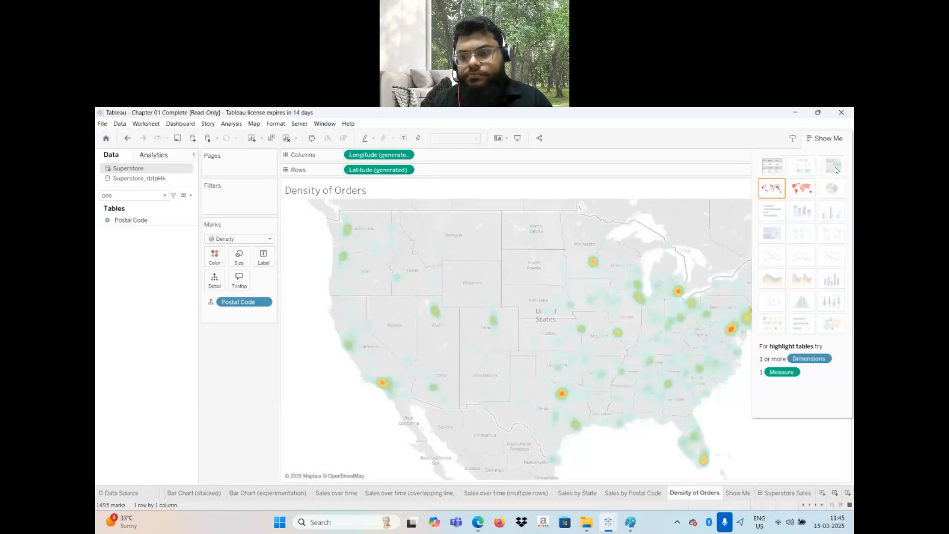
pyautogui.click(736, 493)
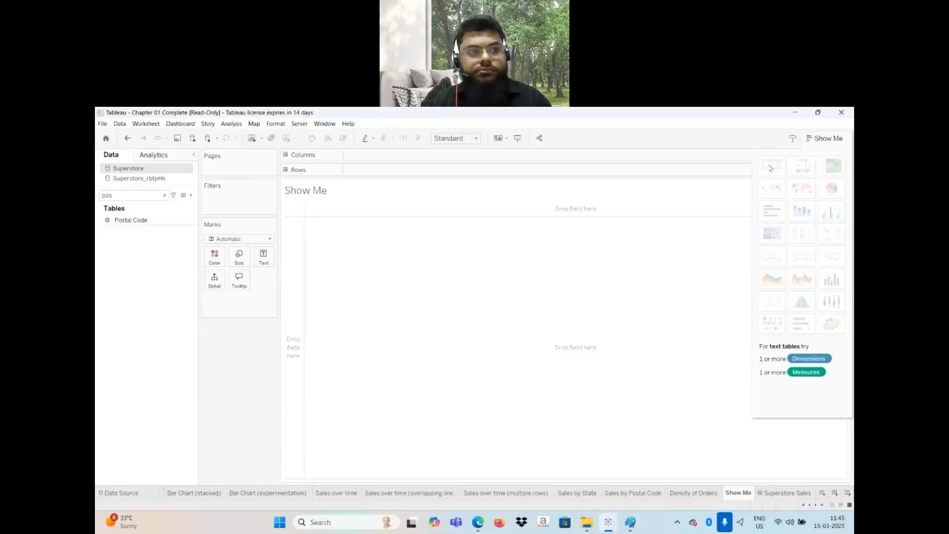
# - Find the Sales field by searching "sales" and place it on Rows
pyautogui.doubleClick(131, 196)
pyautogui.write('sales')
pyautogui.moveTo(122, 226); pyautogui.dragTo(369, 175)
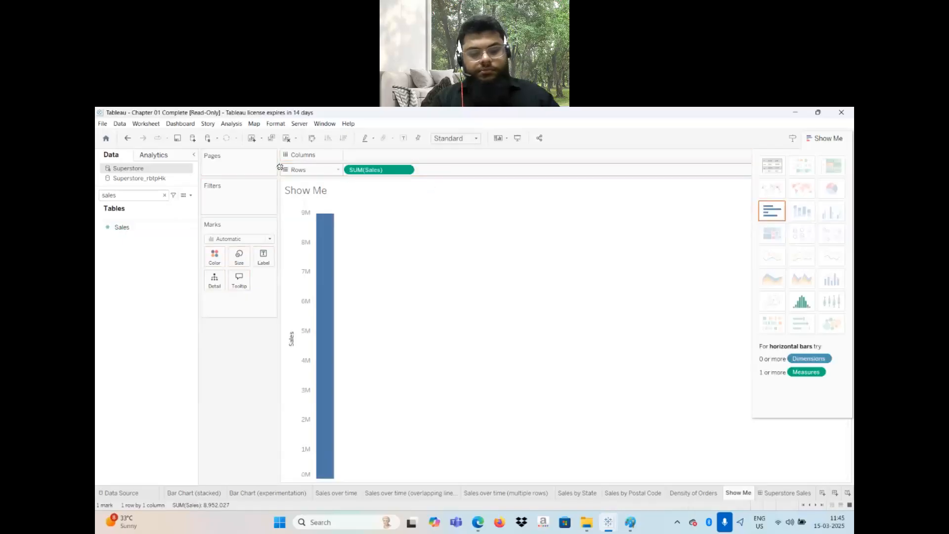
# - Find the Region field by searching "regio" and place it on Columns
pyautogui.click(137, 196)
pyautogui.doubleClick(137, 195)
pyautogui.write('regio')
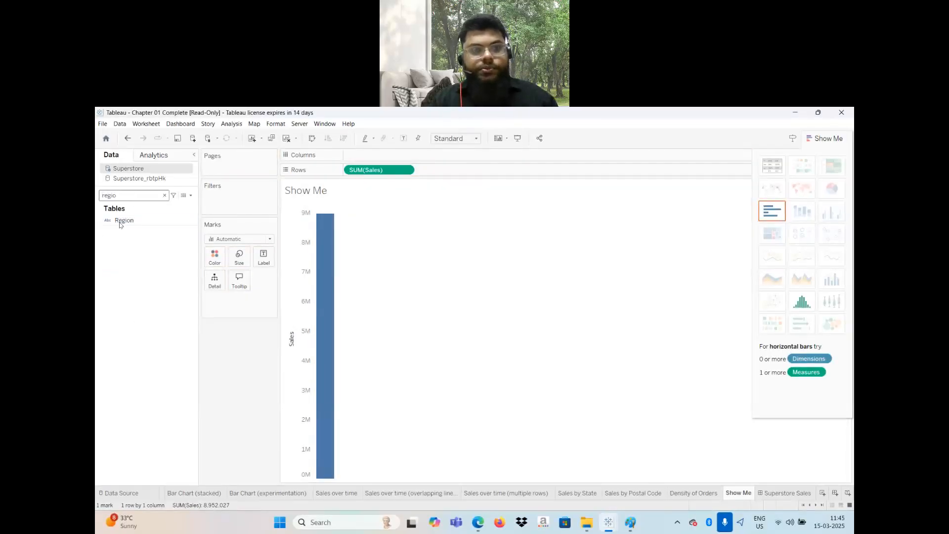
pyautogui.moveTo(123, 220); pyautogui.dragTo(358, 156)
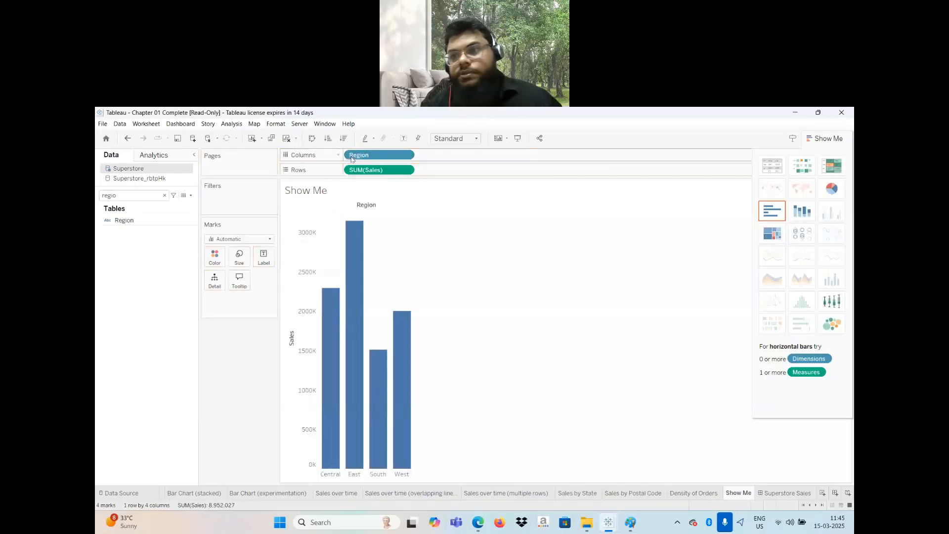
# - Try the sales by region as a text table, heat map, highlight table and pie chart
pyautogui.click(764, 160)
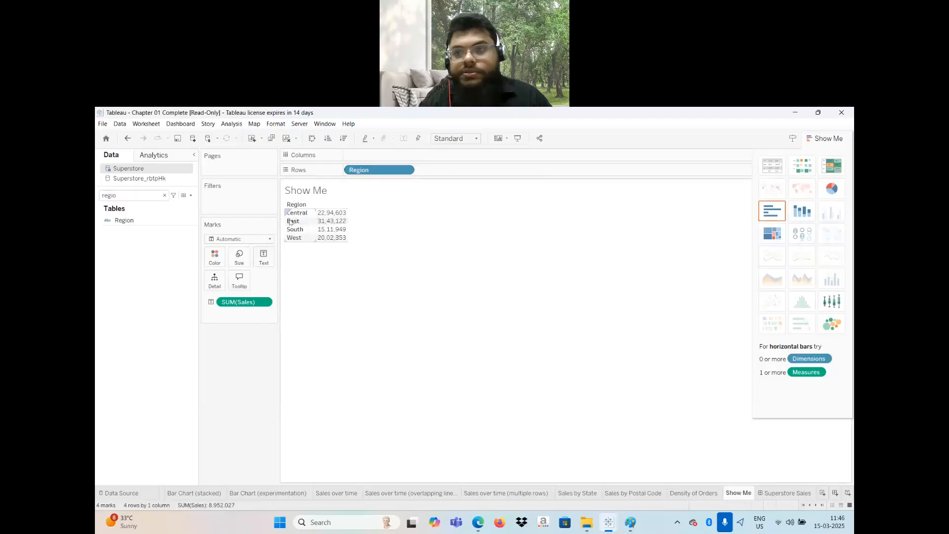
pyautogui.click(796, 170)
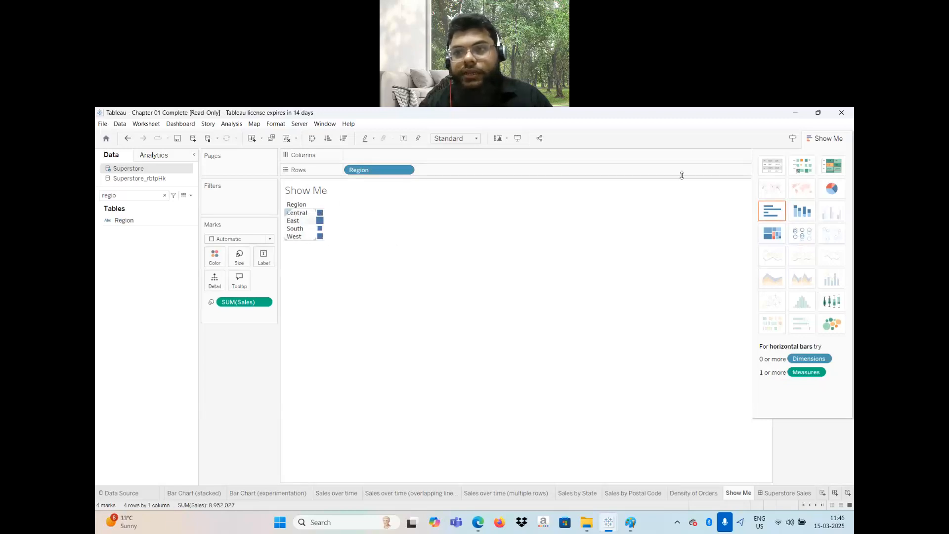
pyautogui.click(830, 171)
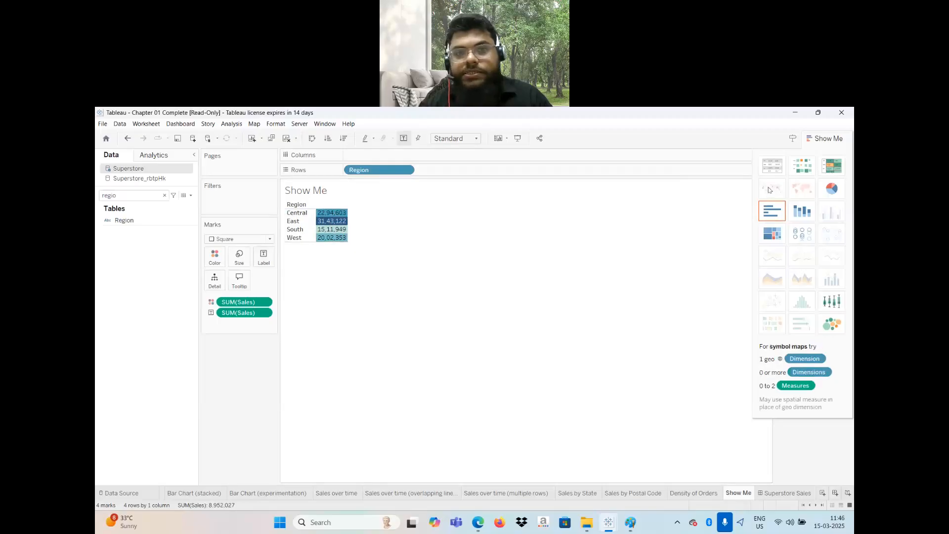
pyautogui.click(833, 188)
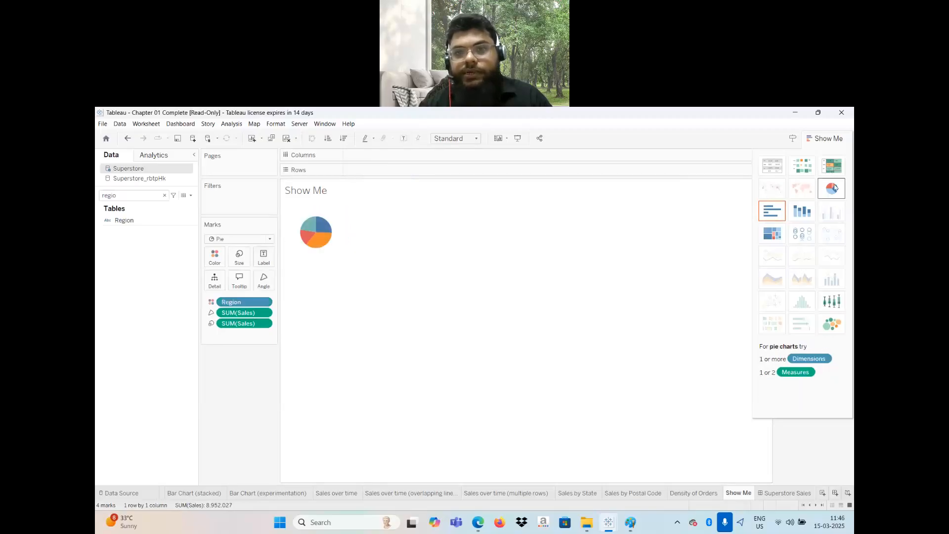
# - Try the sales by region as horizontal bars, stacked bars, treemap, circle view, box-and-whisker plot and packed bubbles
pyautogui.click(768, 214)
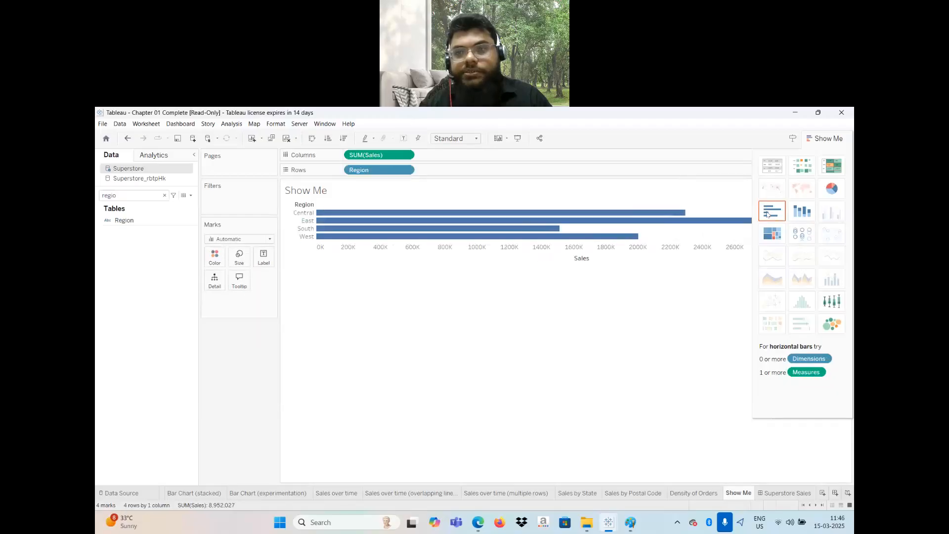
pyautogui.click(805, 212)
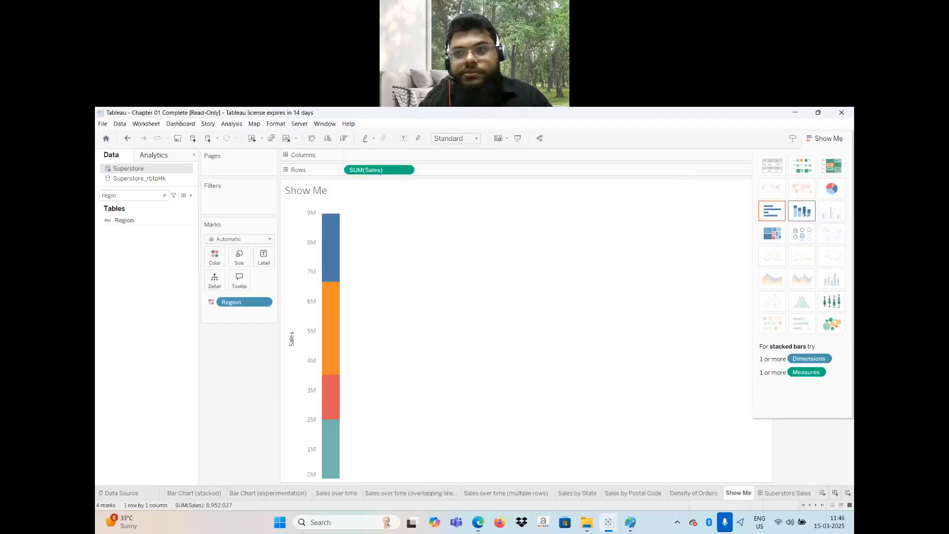
pyautogui.click(773, 235)
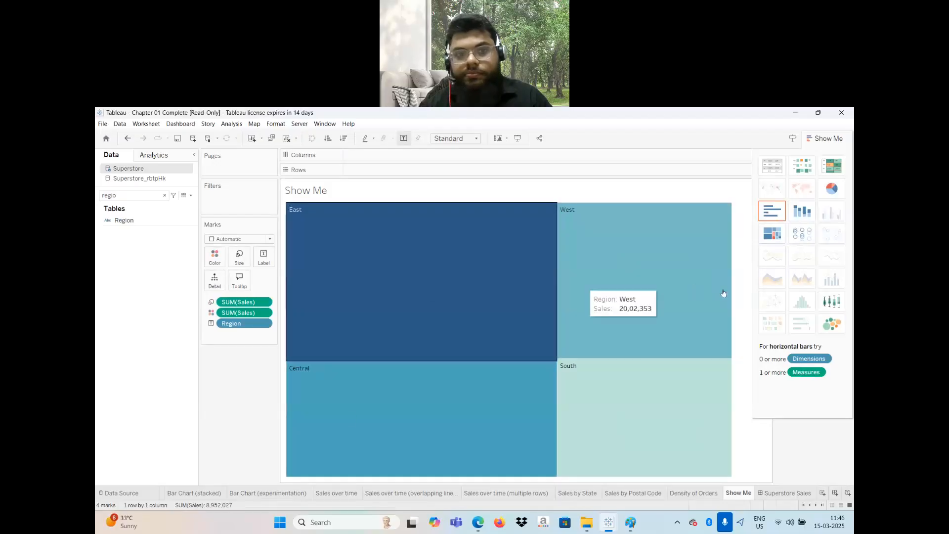
pyautogui.click(806, 237)
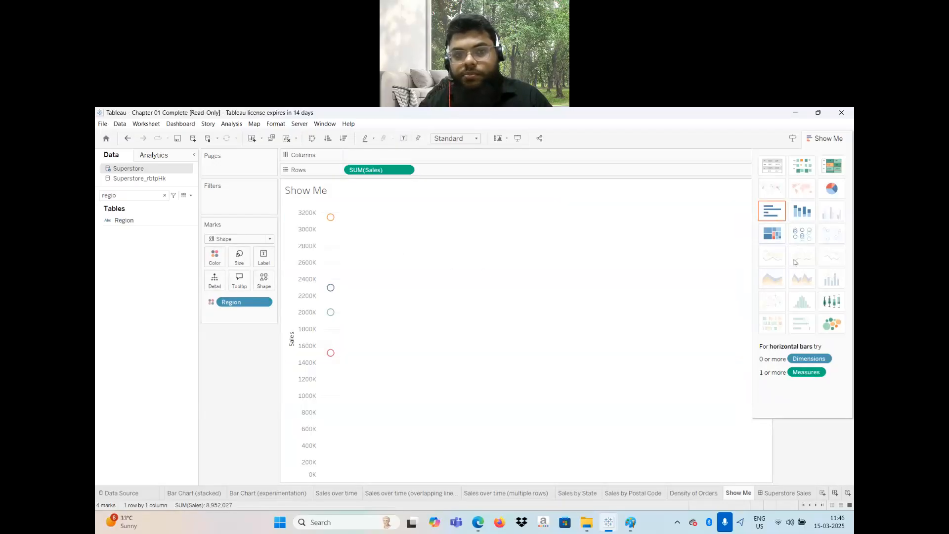
pyautogui.click(836, 306)
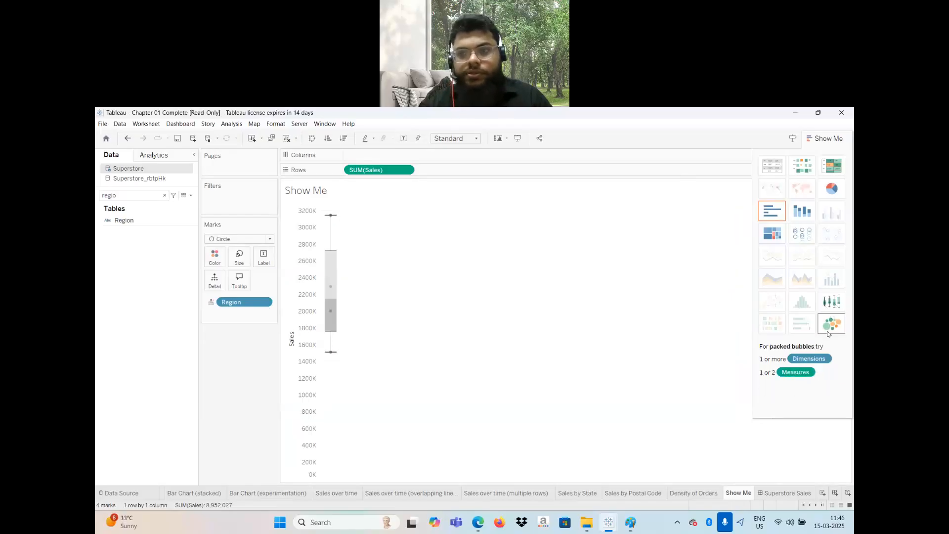
pyautogui.click(831, 324)
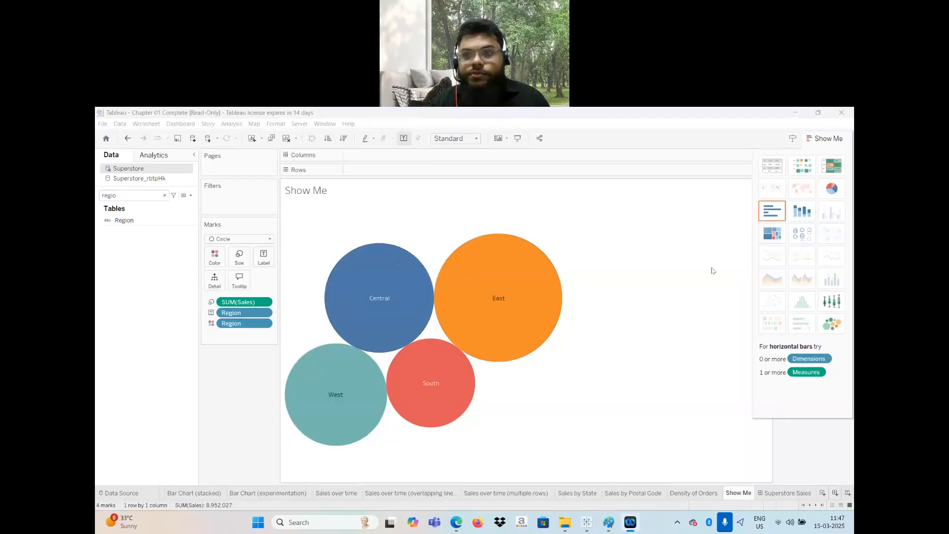
# - Change the sales by region chart to stacked bars, inspect its segments, and clear the field search
pyautogui.click(799, 213)
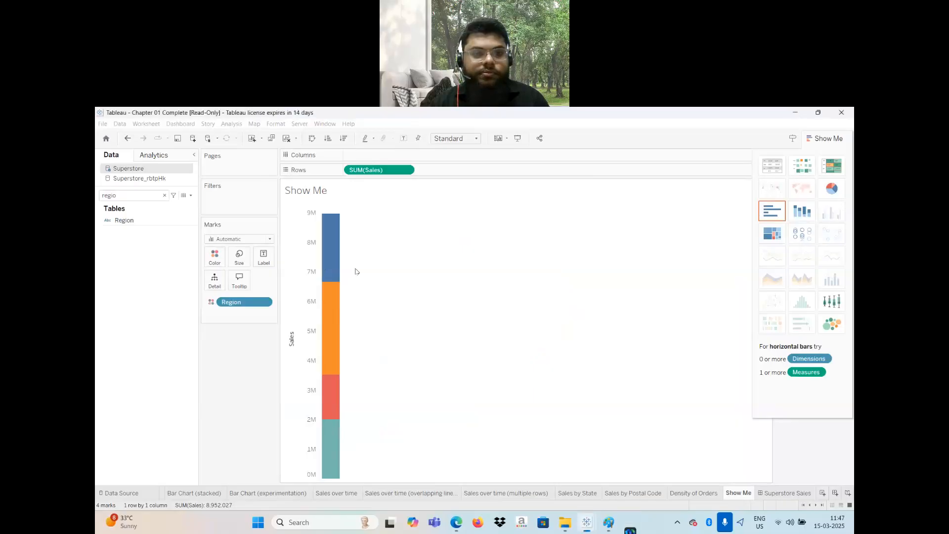
pyautogui.moveTo(326, 344)
pyautogui.moveTo(325, 275)
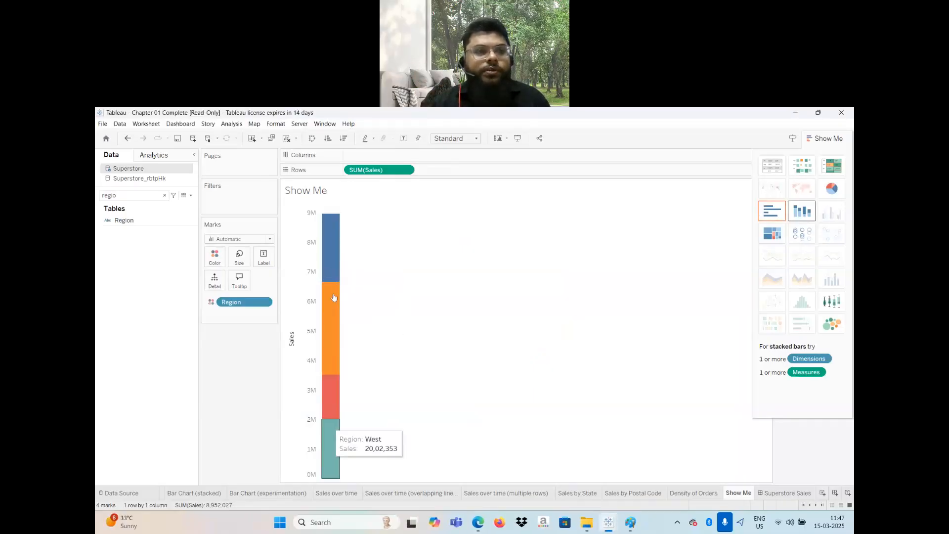
pyautogui.click(164, 195)
pyautogui.moveTo(127, 220); pyautogui.dragTo(248, 398)
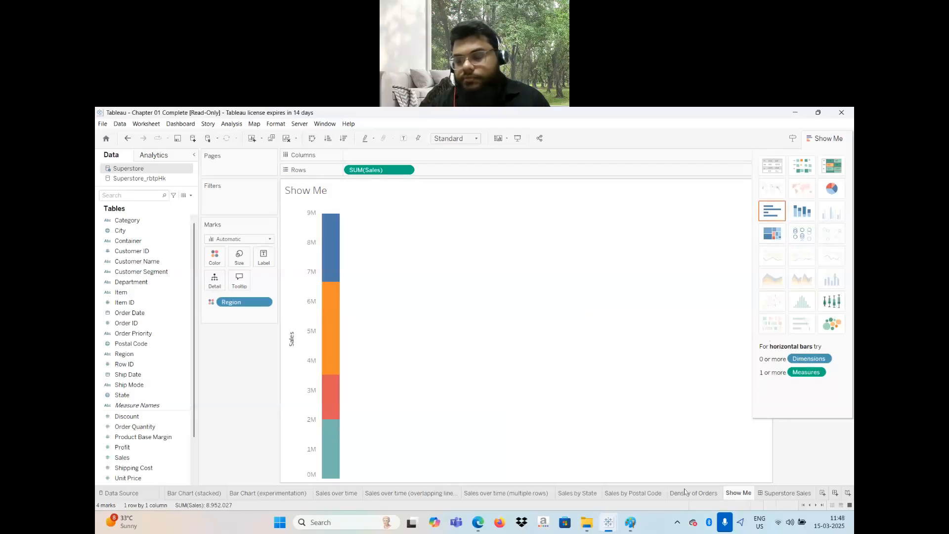
# - Open the Superstore Sales dashboard and remove the Sales over time and Sales by Department views
pyautogui.click(785, 494)
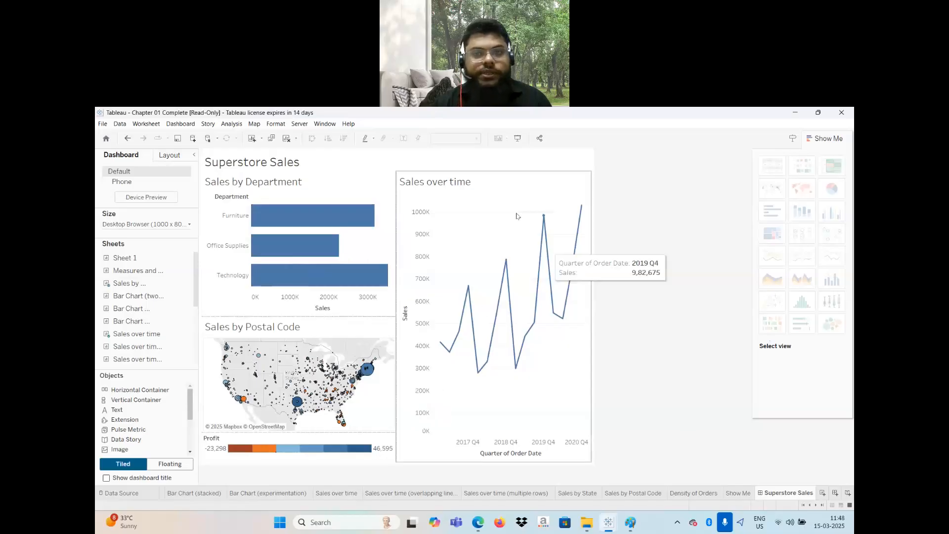
pyautogui.click(490, 191)
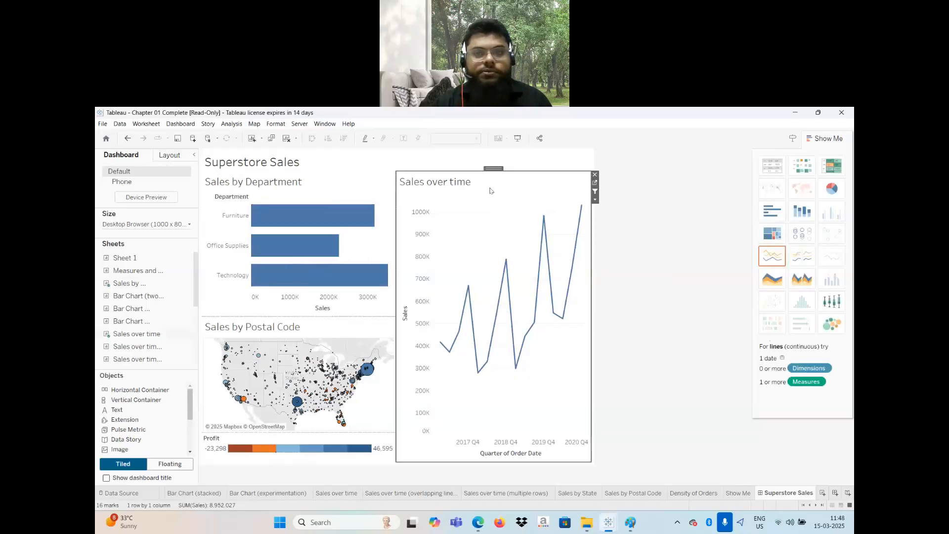
pyautogui.click(595, 175)
pyautogui.click(440, 180)
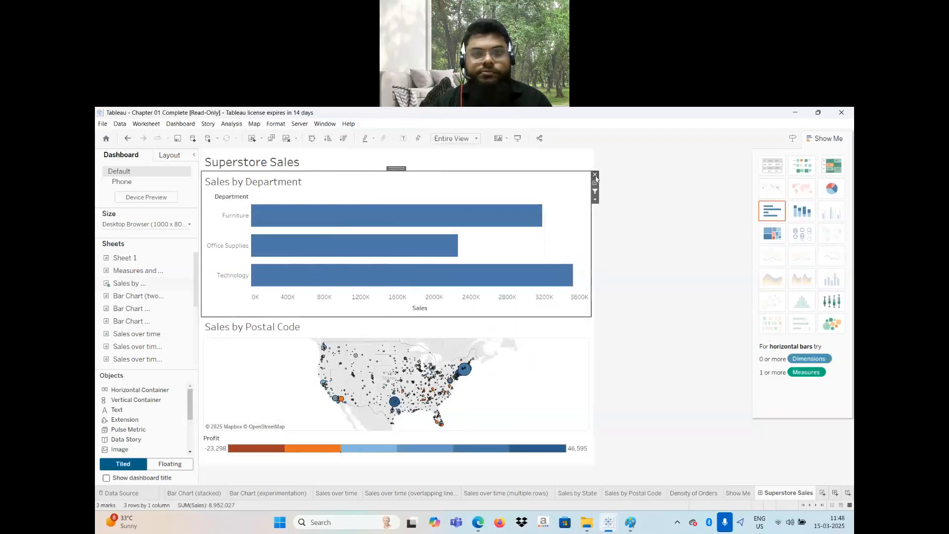
pyautogui.click(594, 175)
pyautogui.click(567, 172)
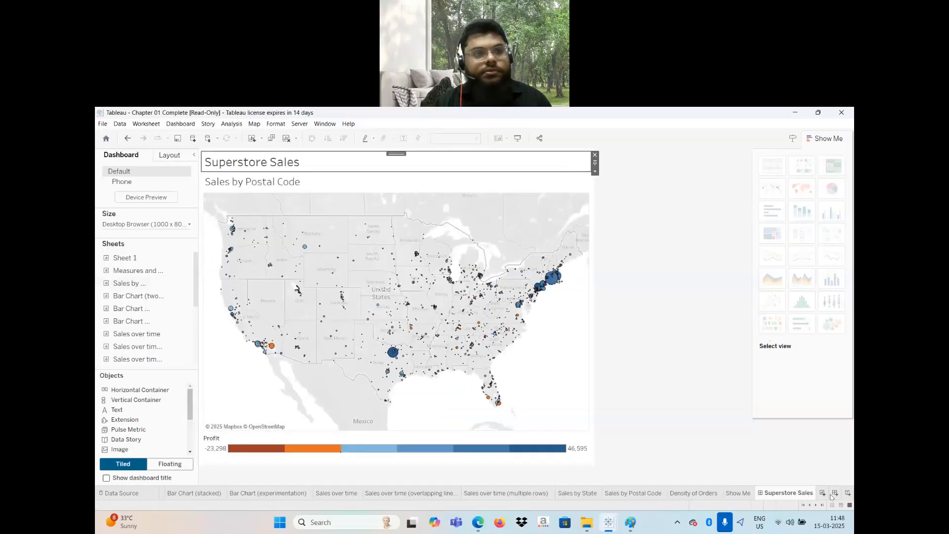
# - Undo the removal of the Sales by Department and Sales over time views from the Superstore Sales dashboard
pyautogui.click(182, 124)
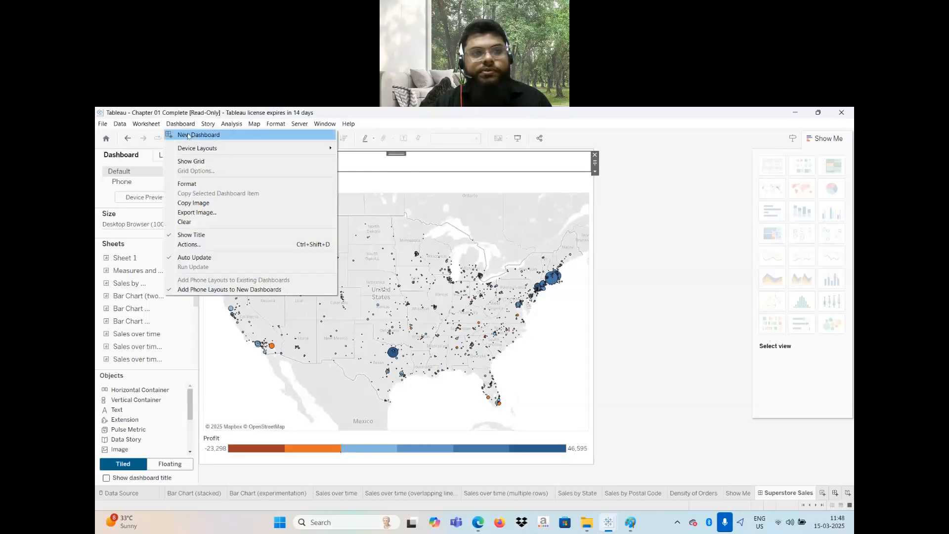
pyautogui.click(669, 214)
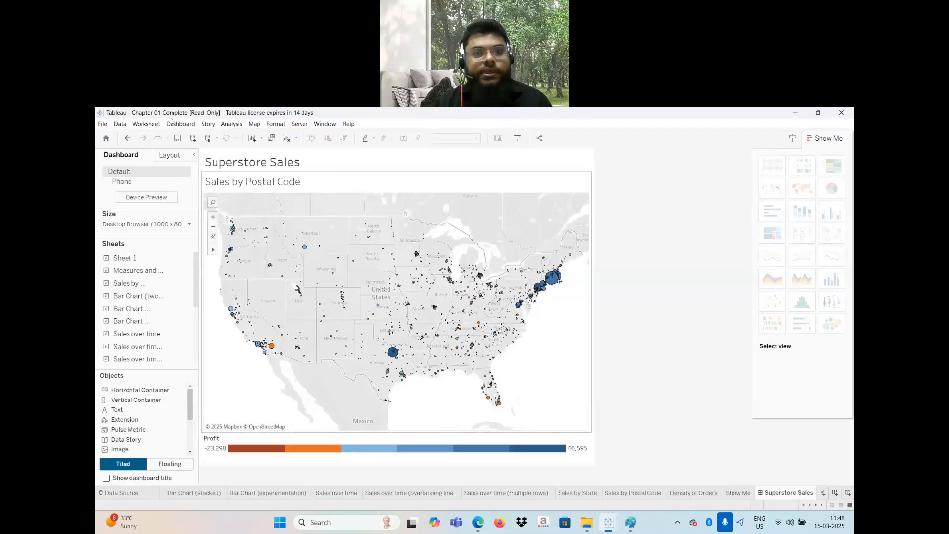
pyautogui.click(128, 139)
pyautogui.click(128, 139)
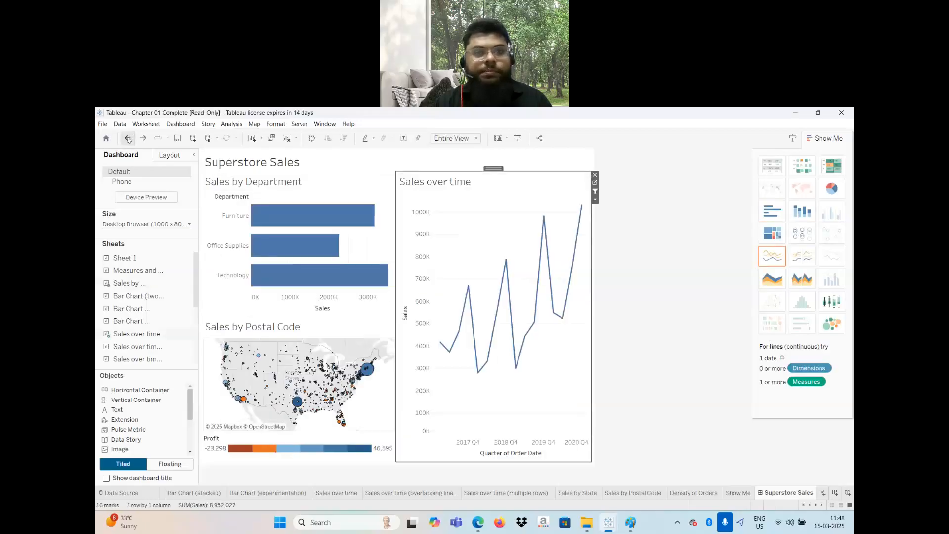
# - Create a new dashboard and place the Sales by Department sheet on it
pyautogui.click(180, 124)
pyautogui.click(195, 134)
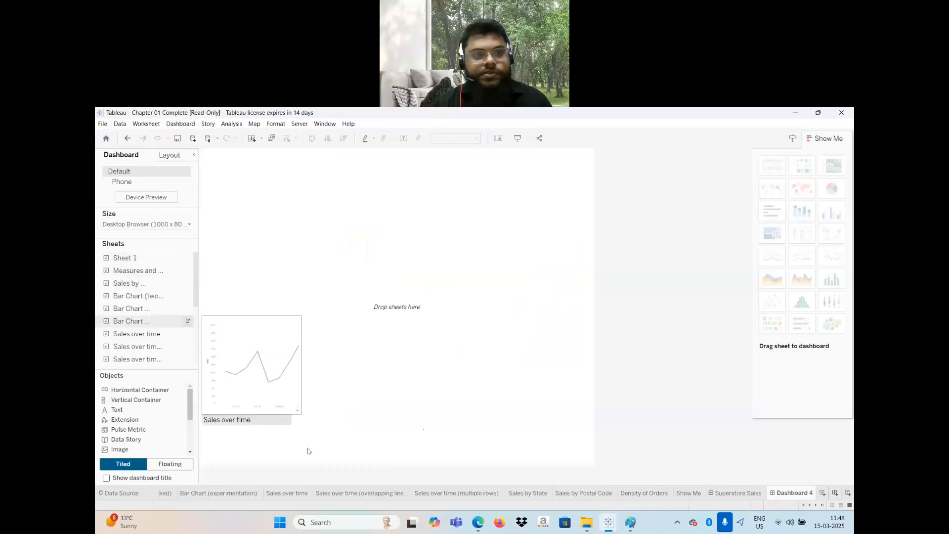
pyautogui.click(738, 493)
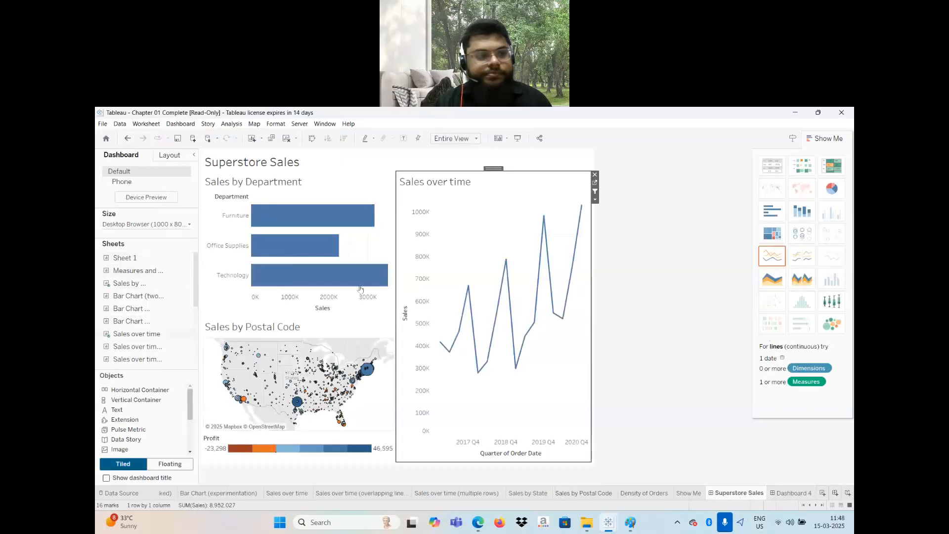
pyautogui.click(779, 497)
pyautogui.moveTo(150, 288); pyautogui.dragTo(238, 212)
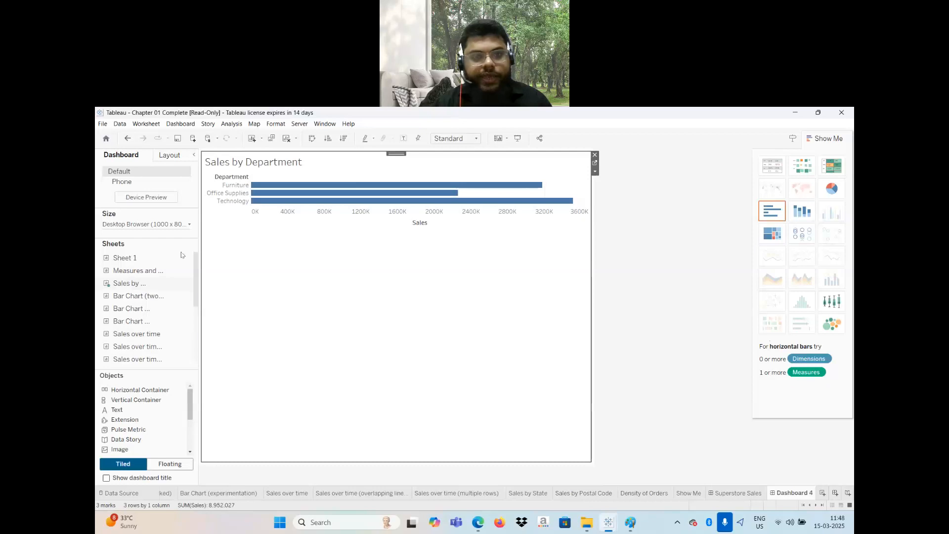
# - Add the Sales over time sheet beside Sales by Department, following the layout of the Superstore Sales dashboard
pyautogui.click(730, 493)
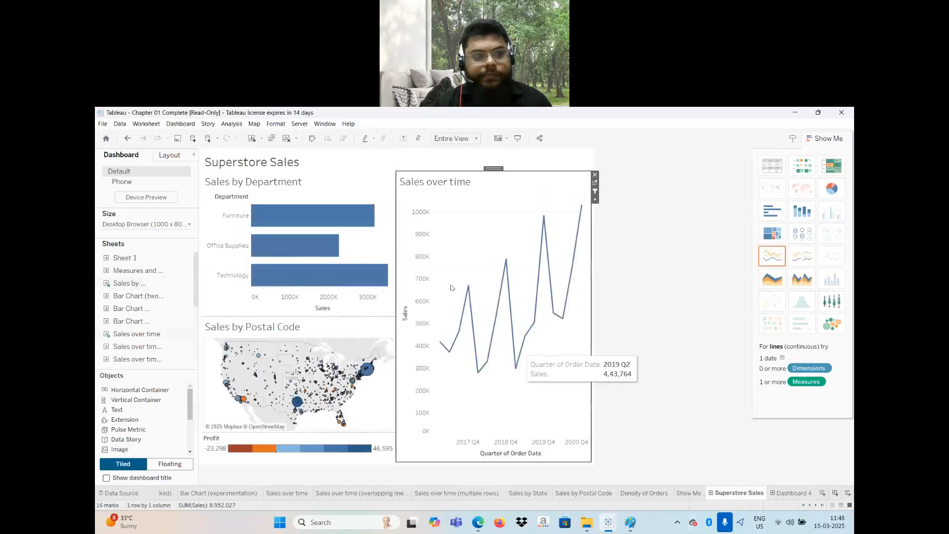
pyautogui.click(779, 493)
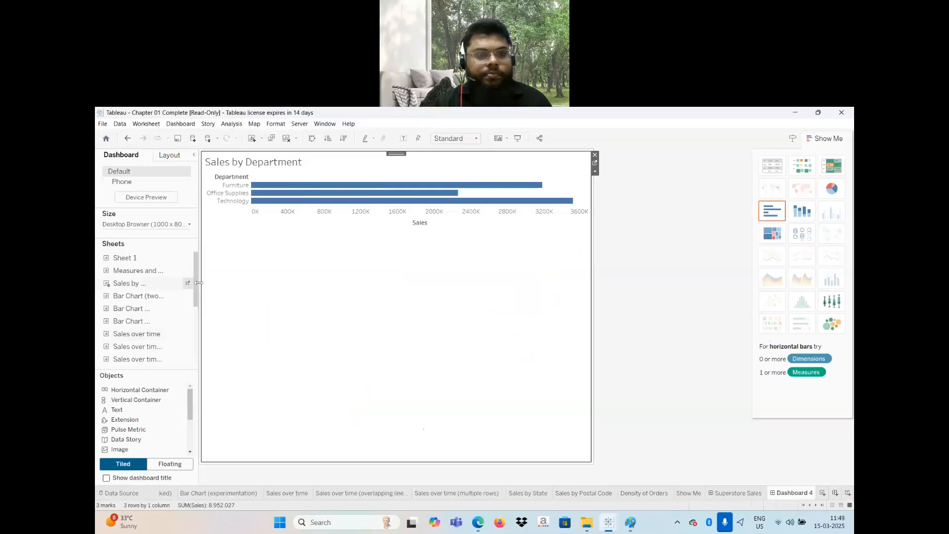
pyautogui.moveTo(156, 334); pyautogui.dragTo(510, 233)
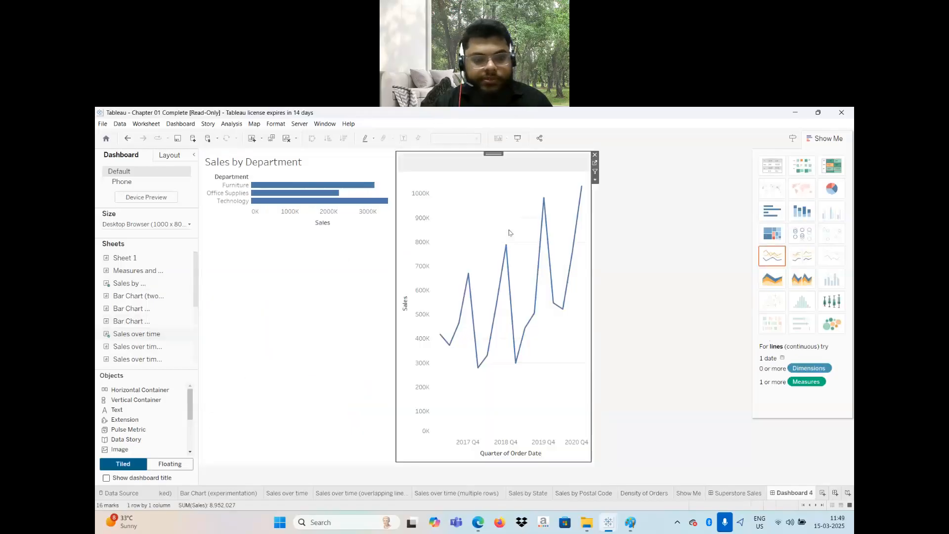
# - Add the Sales by Postal Code map beneath Sales by Department, and make the map wider and taller
pyautogui.click(728, 493)
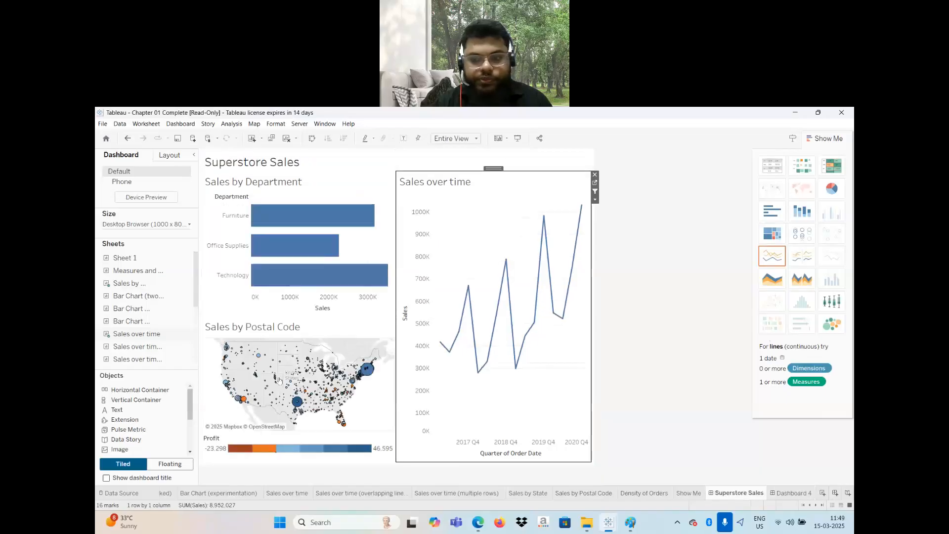
pyautogui.click(774, 493)
pyautogui.moveTo(131, 321); pyautogui.dragTo(193, 304)
pyautogui.scroll(-3, 194, 304)
pyautogui.moveTo(160, 318)
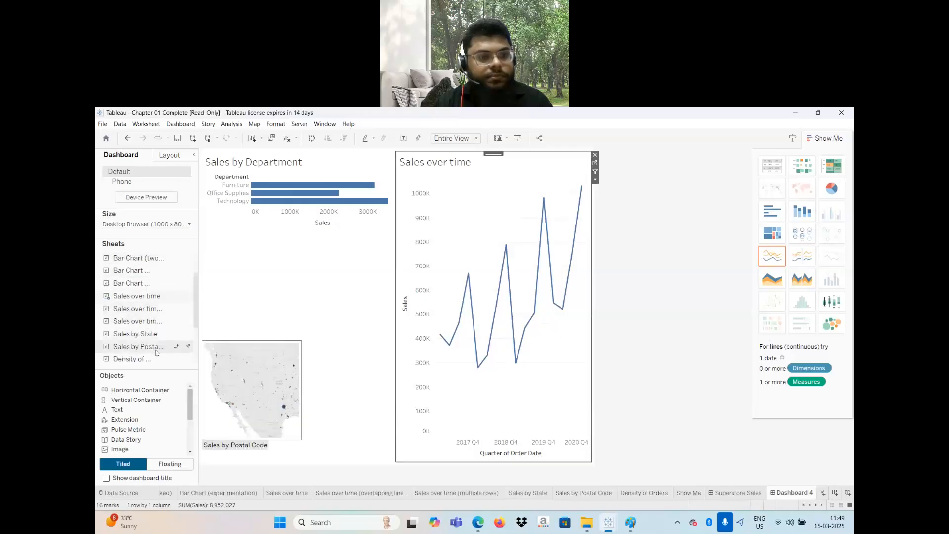
pyautogui.moveTo(154, 349); pyautogui.dragTo(292, 321)
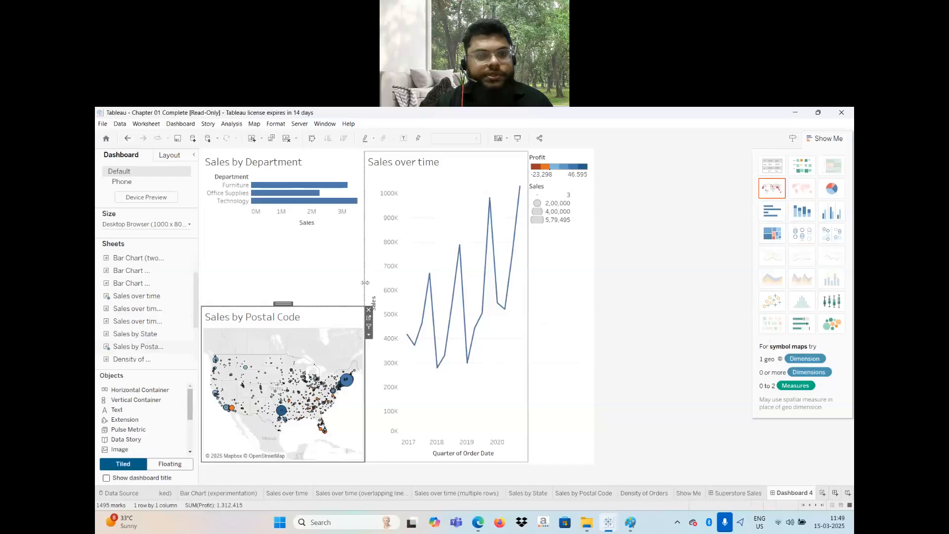
pyautogui.moveTo(365, 283); pyautogui.dragTo(396, 283)
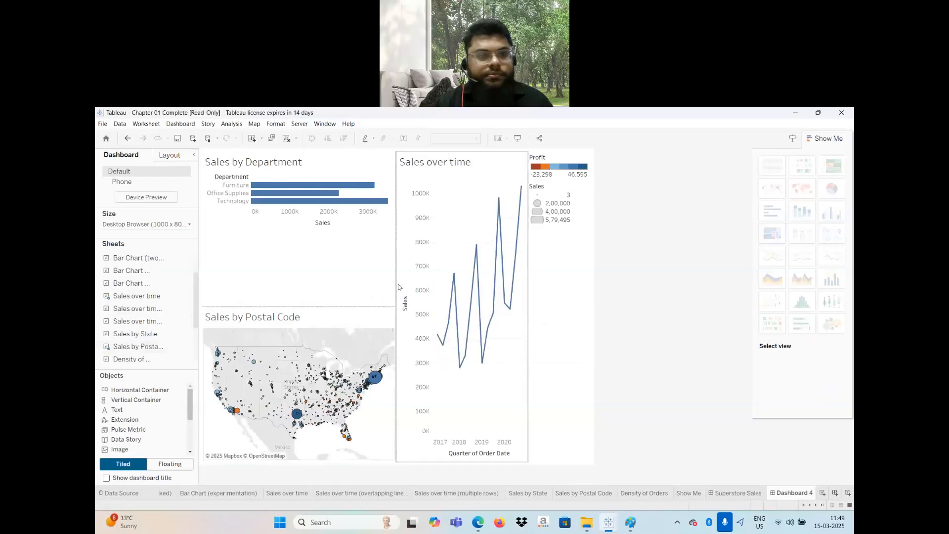
pyautogui.moveTo(346, 307); pyautogui.dragTo(345, 273)
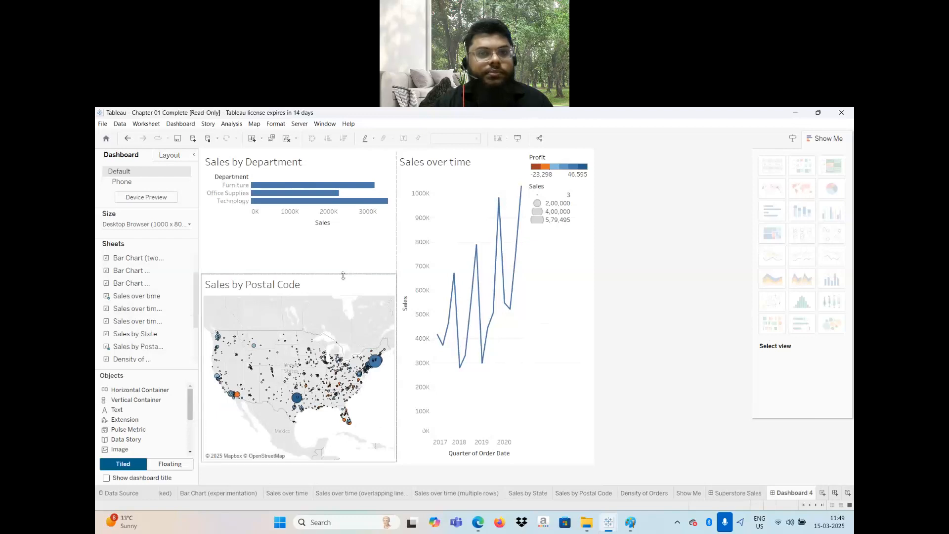
# - Set the Sales by Department chart to fit the entire view
pyautogui.click(383, 223)
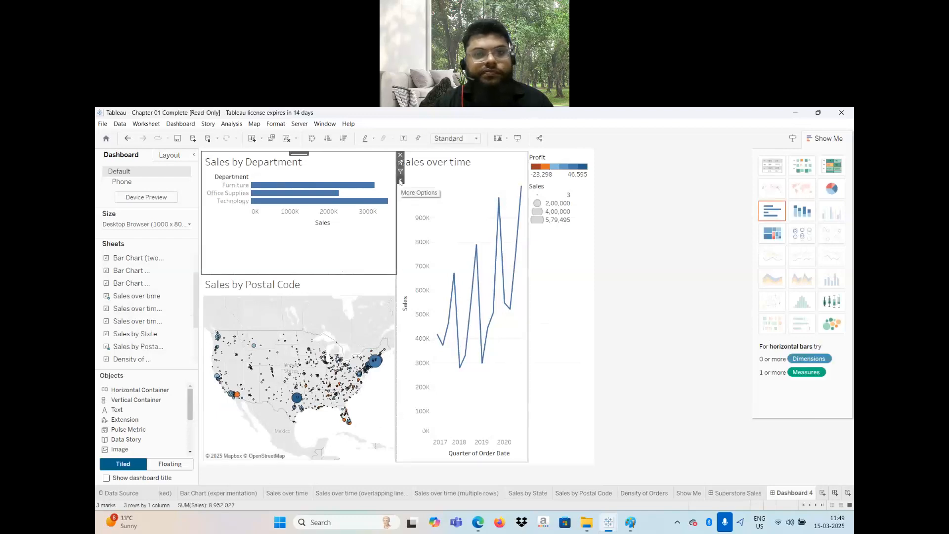
pyautogui.click(400, 181)
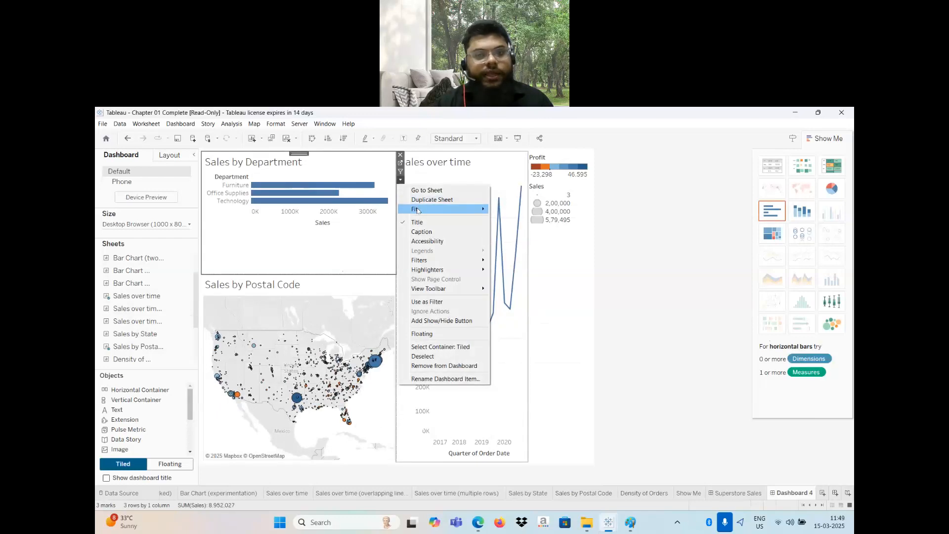
pyautogui.moveTo(418, 209)
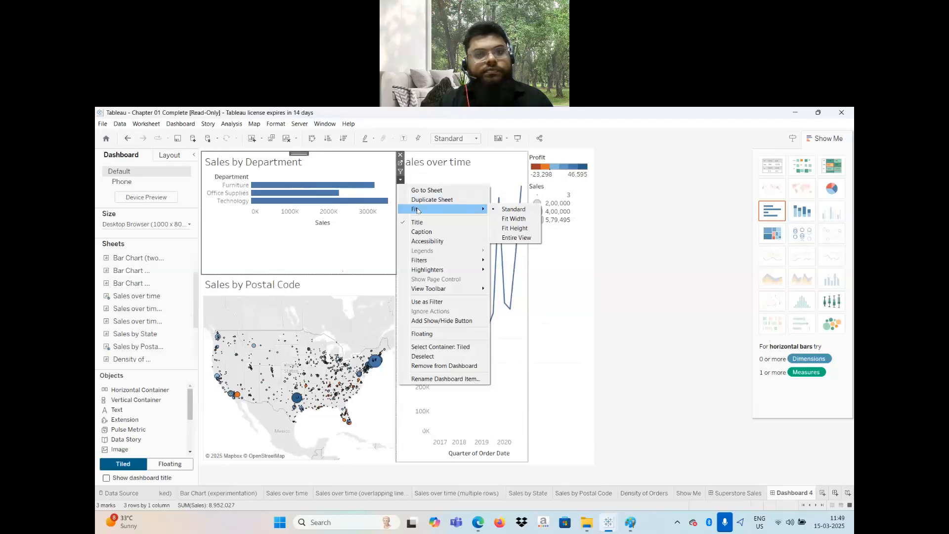
pyautogui.click(513, 237)
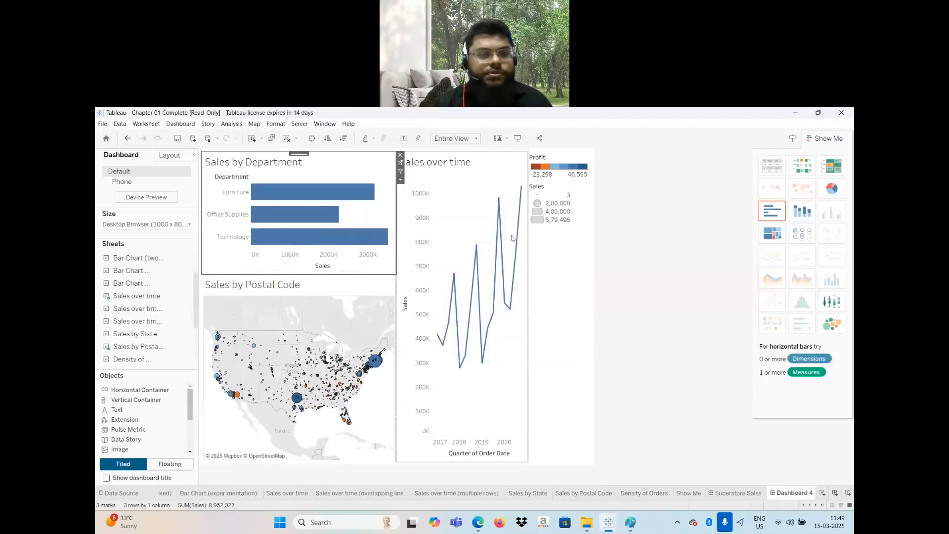
pyautogui.click(350, 291)
pyautogui.click(400, 302)
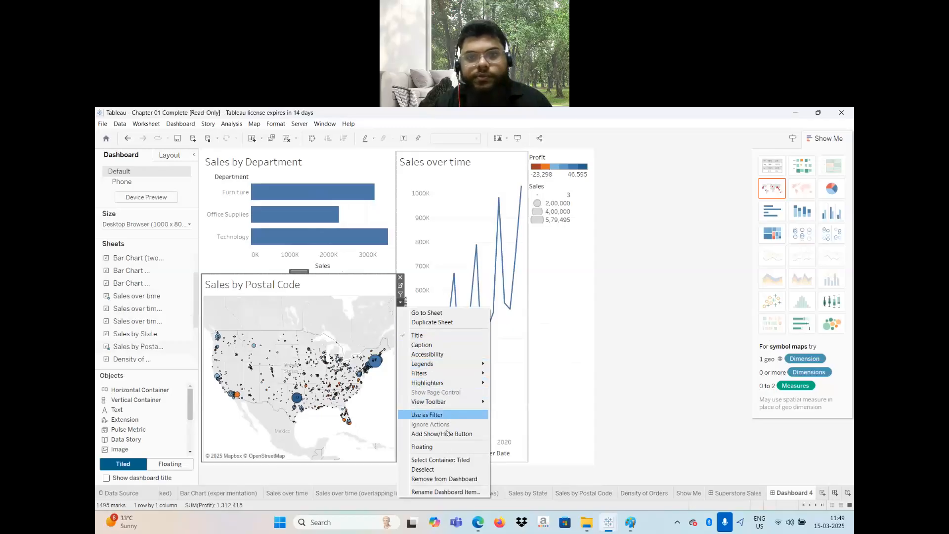
pyautogui.click(572, 329)
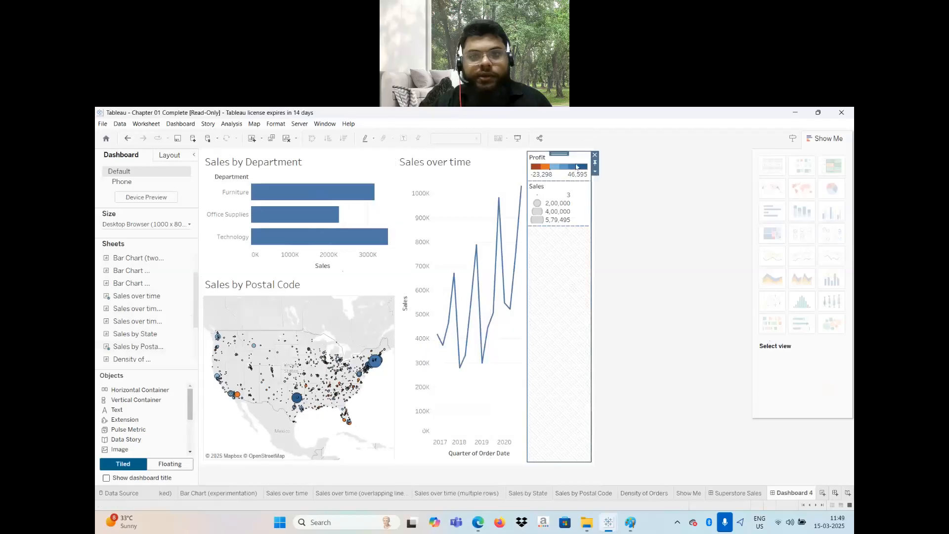
# - Move the Profit and Sales legends beneath the charts, and widen the Sales over time view
pyautogui.click(568, 151)
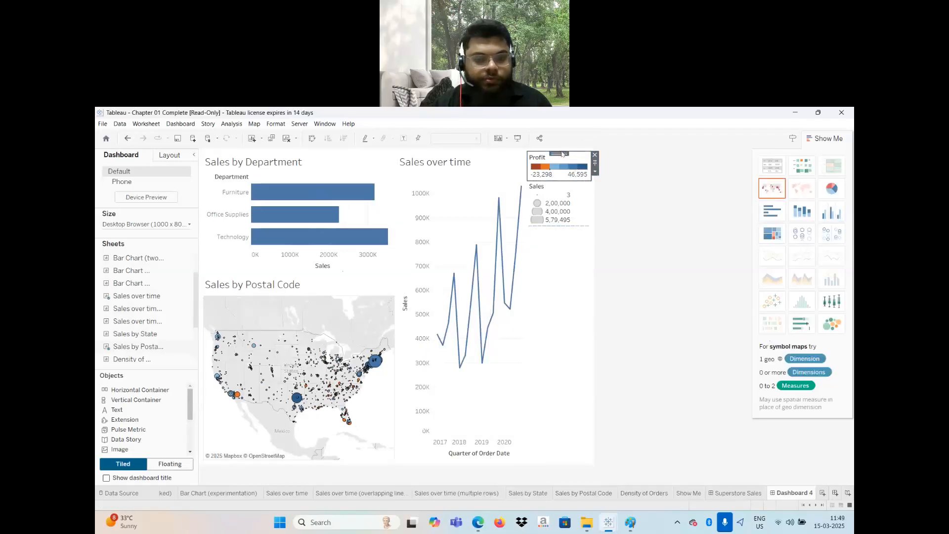
pyautogui.moveTo(563, 153); pyautogui.dragTo(403, 464)
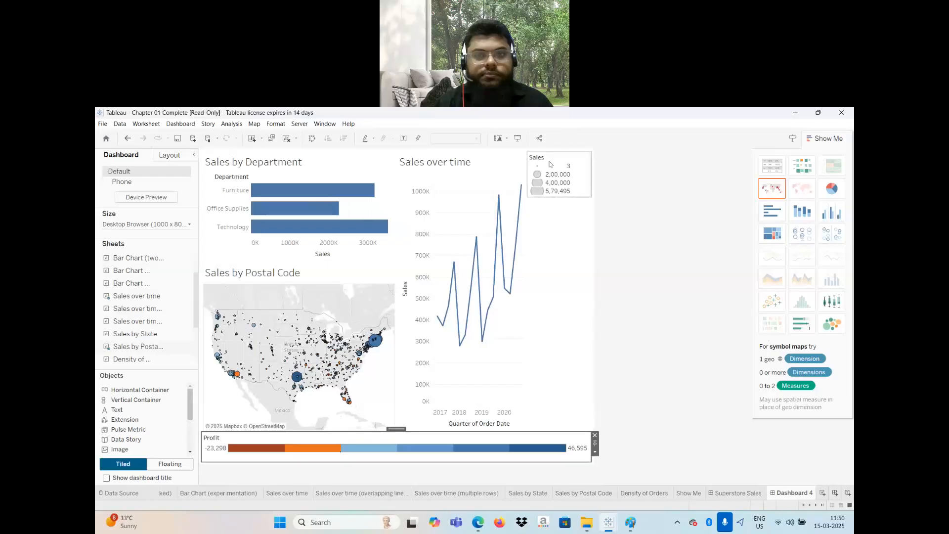
pyautogui.click(550, 164)
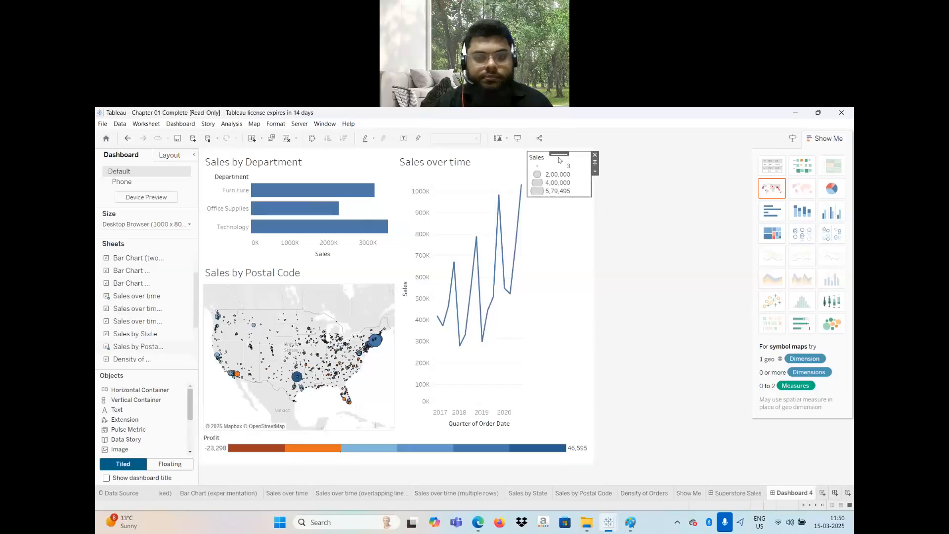
pyautogui.moveTo(559, 153)
pyautogui.mouseDown()
pyautogui.moveTo(574, 469)
pyautogui.moveTo(570, 453)
pyautogui.mouseUp()
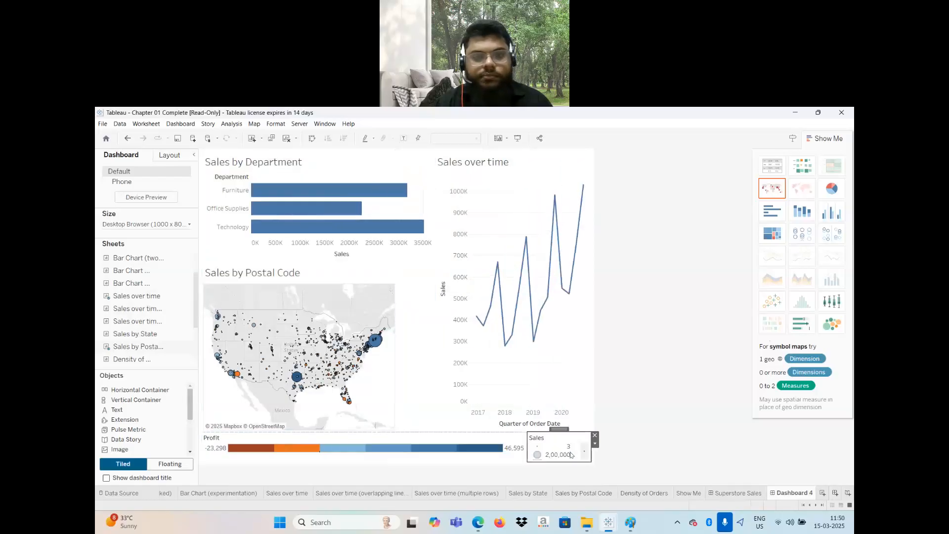
pyautogui.click(675, 412)
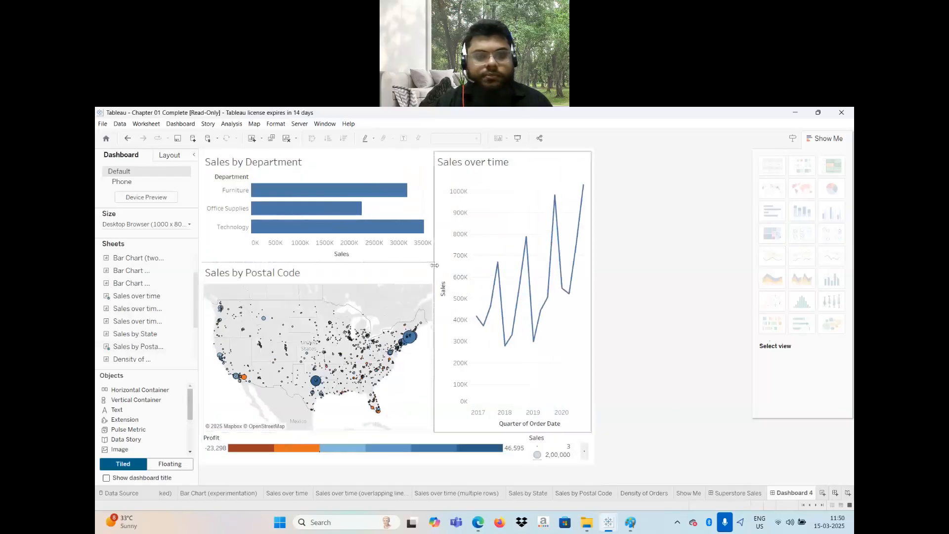
pyautogui.moveTo(434, 266); pyautogui.dragTo(399, 266)
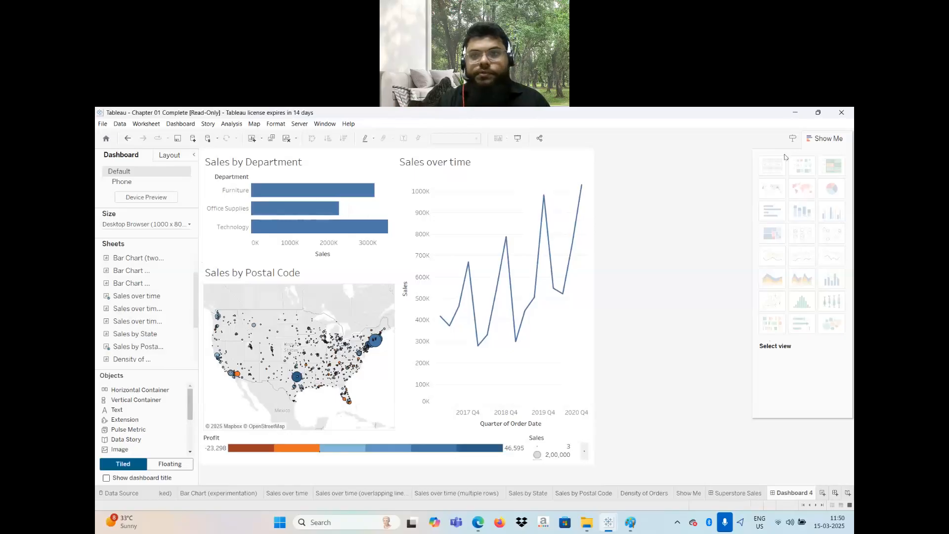
# - Switch to the Learning-Tableau-2022 GitHub repository in Edge and examine the files in the Chapter 02, Chapter 17 and Chapter 16 folders
pyautogui.click(639, 115)
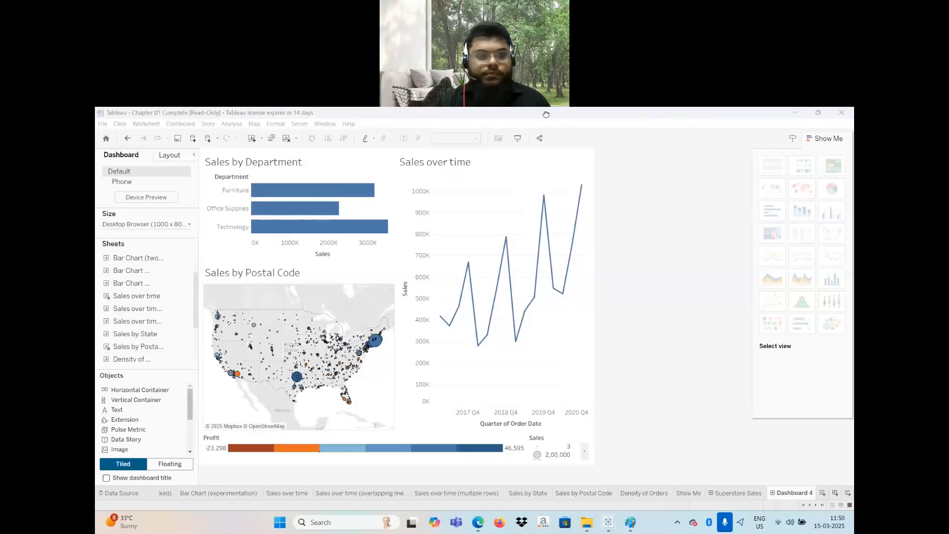
pyautogui.click(795, 113)
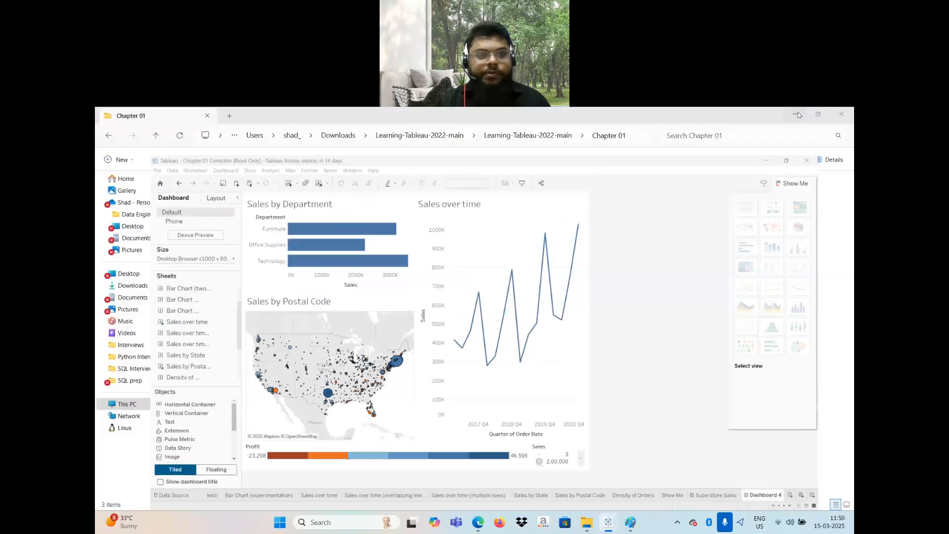
pyautogui.click(478, 522)
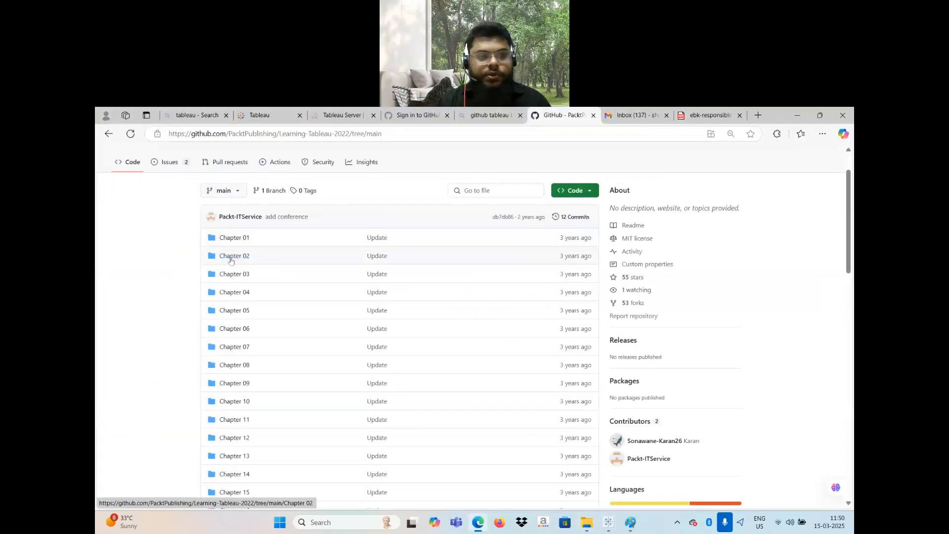
pyautogui.click(230, 257)
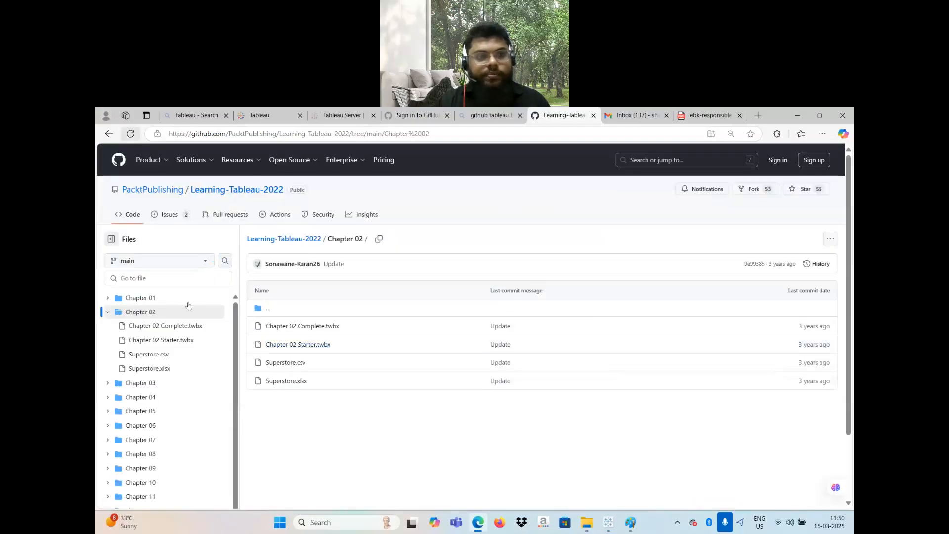
pyautogui.click(109, 134)
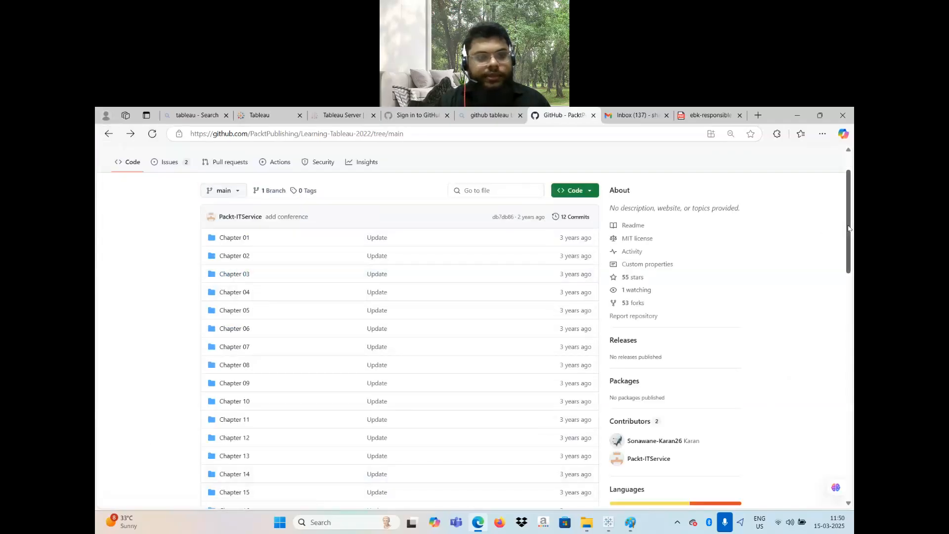
pyautogui.scroll(-4, 535, 269)
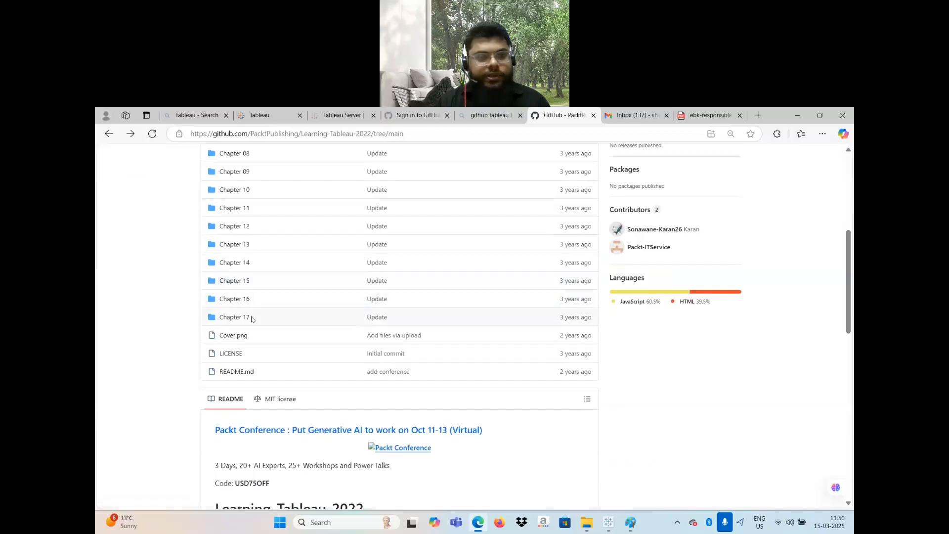
pyautogui.click(243, 318)
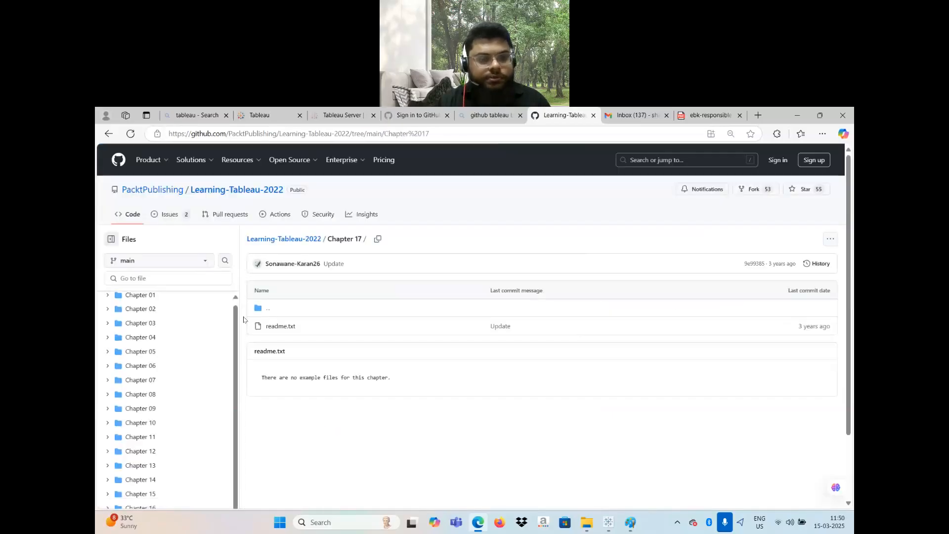
pyautogui.click(108, 134)
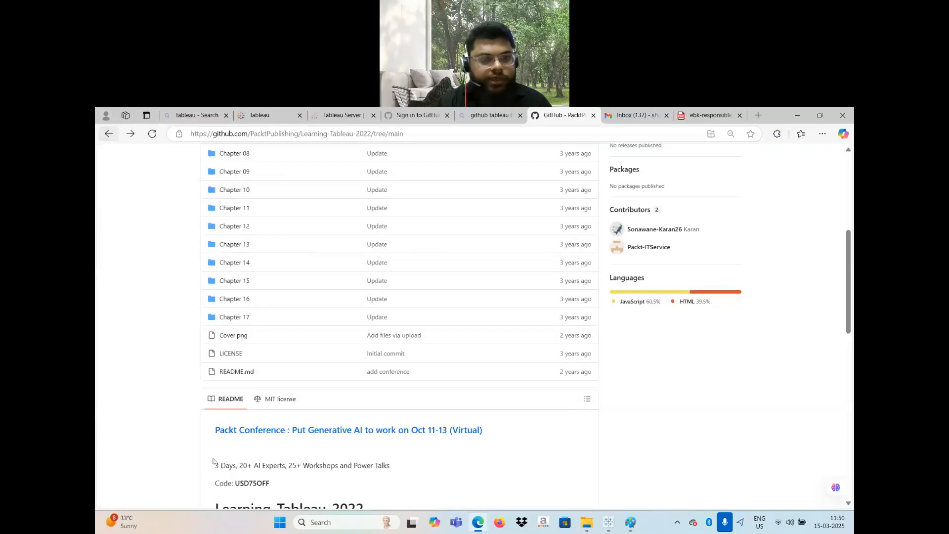
pyautogui.click(234, 299)
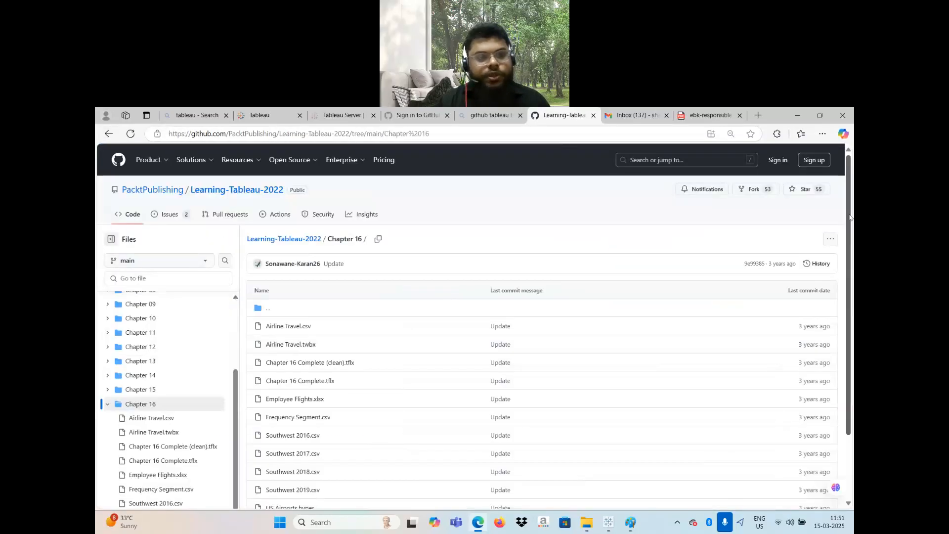
# - Review the full Chapter 16 file list, return to the repository's main folder list, and examine the files in the Chapter 02 folder
pyautogui.moveTo(851, 222); pyautogui.dragTo(853, 296)
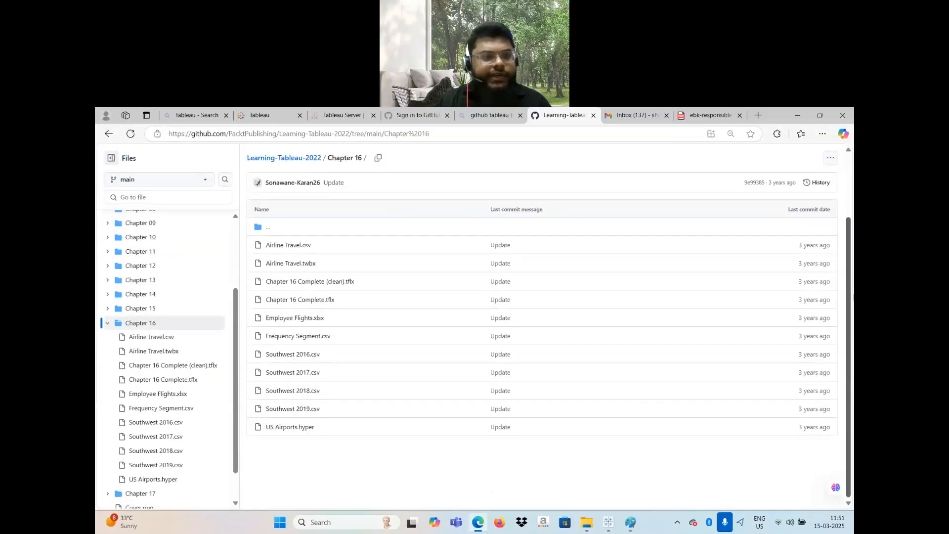
pyautogui.moveTo(853, 240); pyautogui.dragTo(830, 211)
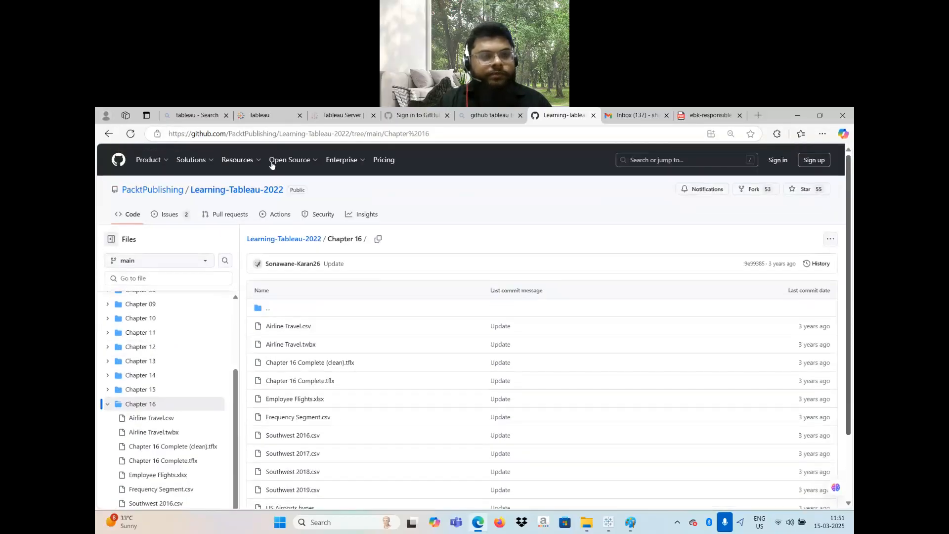
pyautogui.click(108, 133)
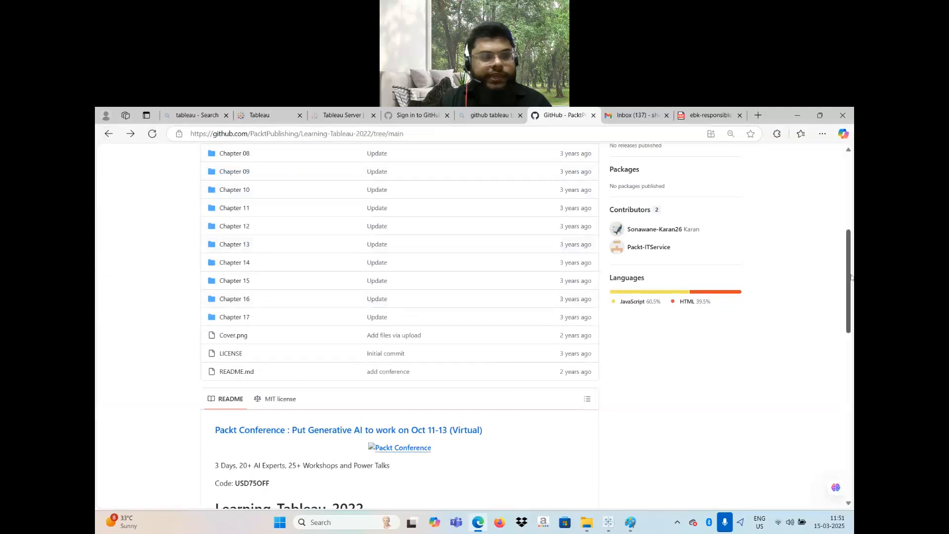
pyautogui.scroll(4, 850, 278)
pyautogui.click(233, 233)
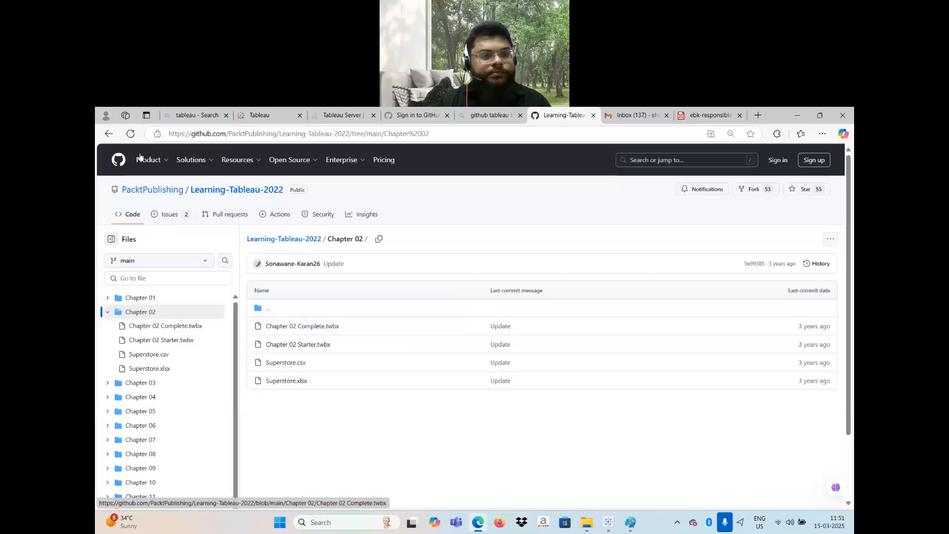
pyautogui.click(108, 134)
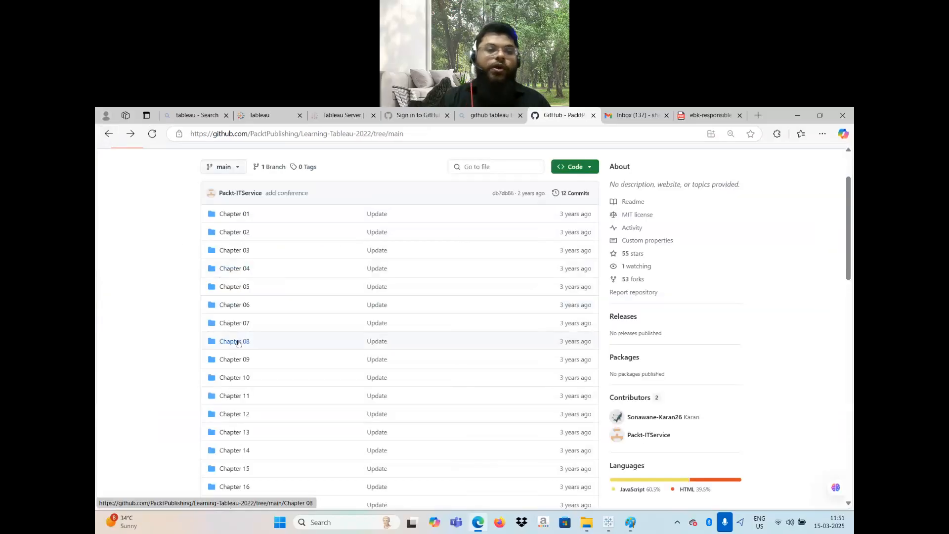
# - Examine the files in the Chapter 08, Chapter 09 and Chapter 10 folders of the repository
pyautogui.moveTo(849, 200); pyautogui.dragTo(850, 209)
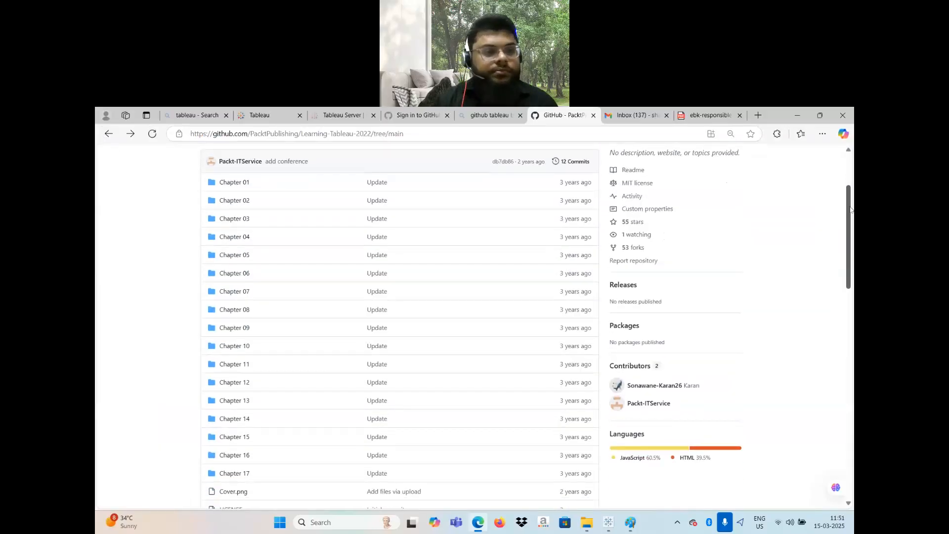
pyautogui.click(239, 310)
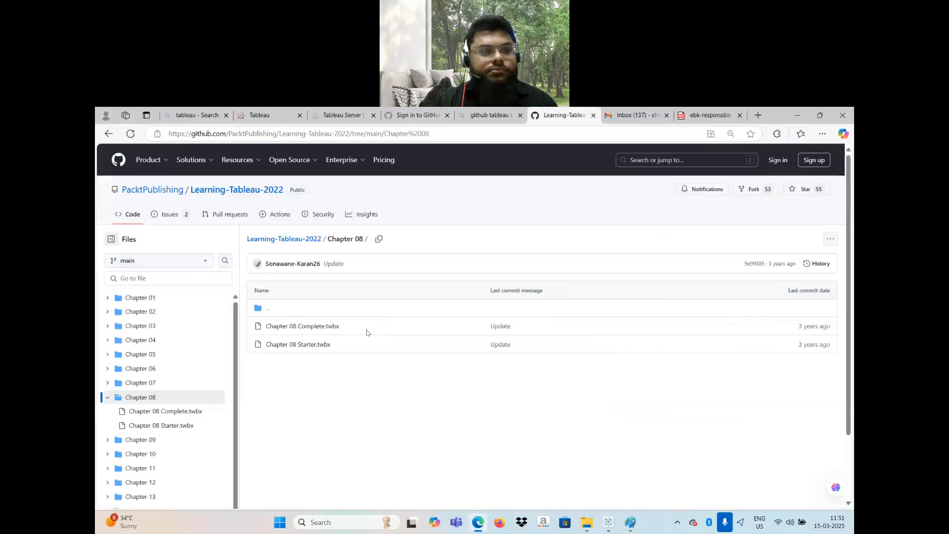
pyautogui.click(109, 134)
pyautogui.click(231, 328)
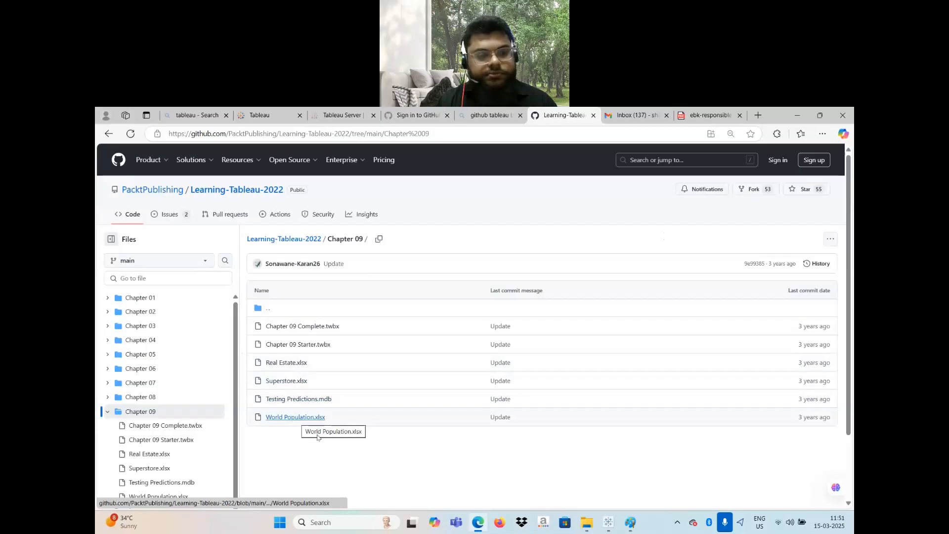
pyautogui.click(107, 133)
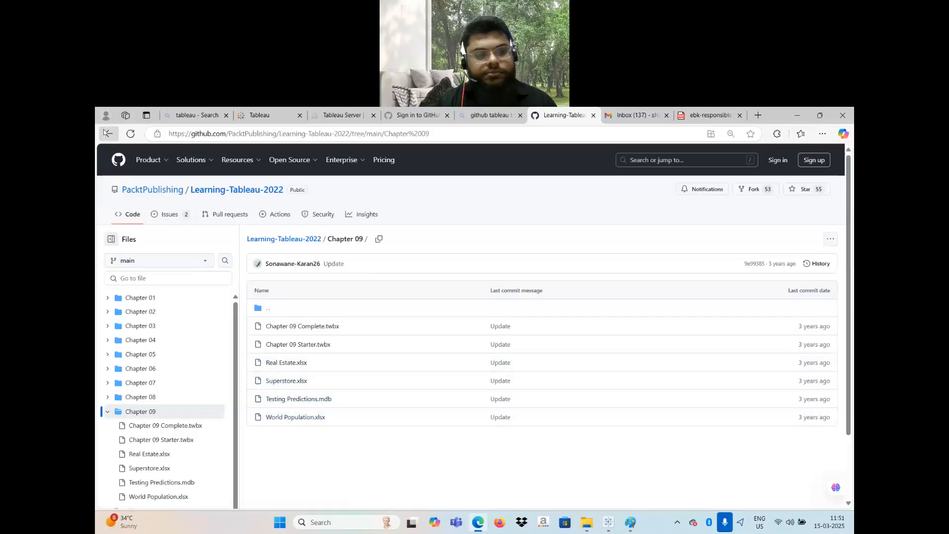
pyautogui.click(233, 347)
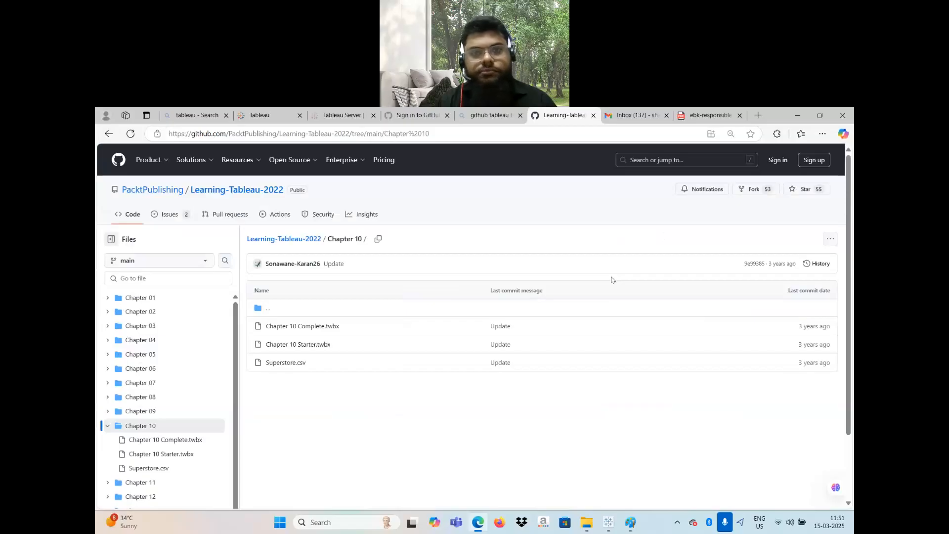